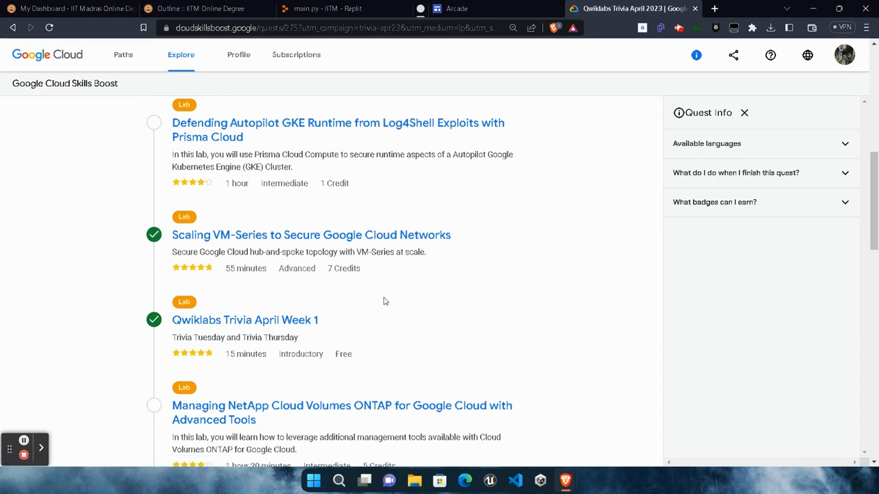
- Review the labs listed in the Qwiklabs Trivia April 2023 quest
scroll(385, 301, down, 1)
scroll(385, 302, down, 1)
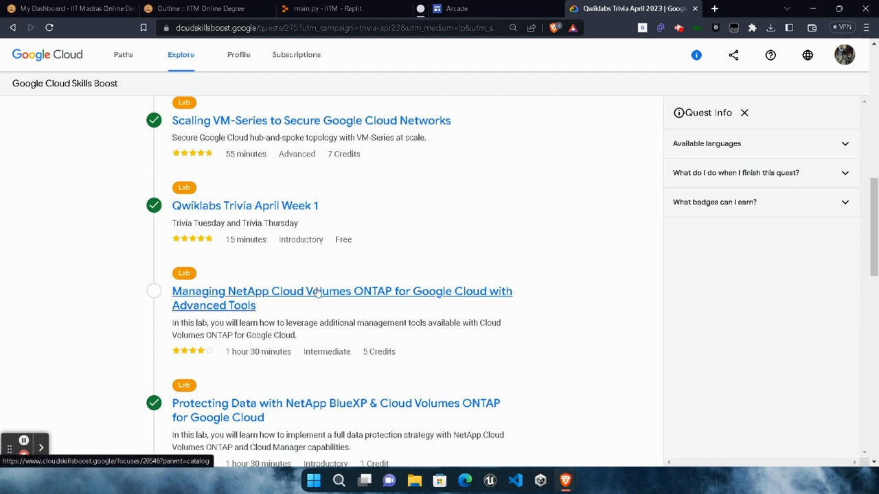
scroll(323, 361, up, 1)
scroll(324, 364, up, 1)
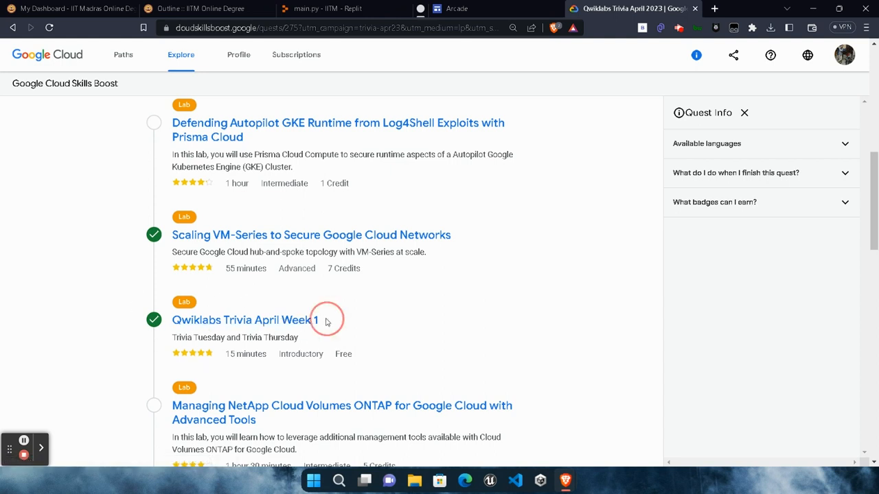
drag(327, 320, 178, 321)
click(428, 320)
scroll(427, 321, up, 4)
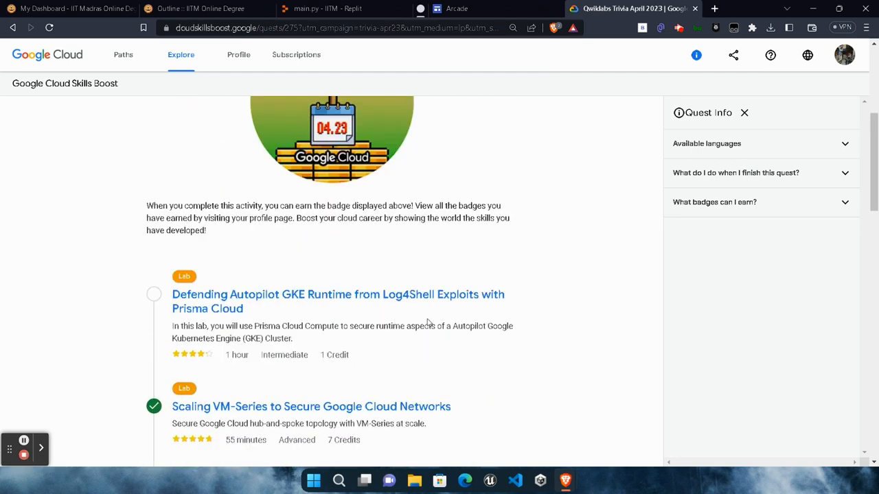
- Open the Defending Autopilot GKE Runtime from Log4Shell Exploits with Prisma Cloud lab and launch it with 1 credit
scroll(338, 304, down, 3)
click(208, 254)
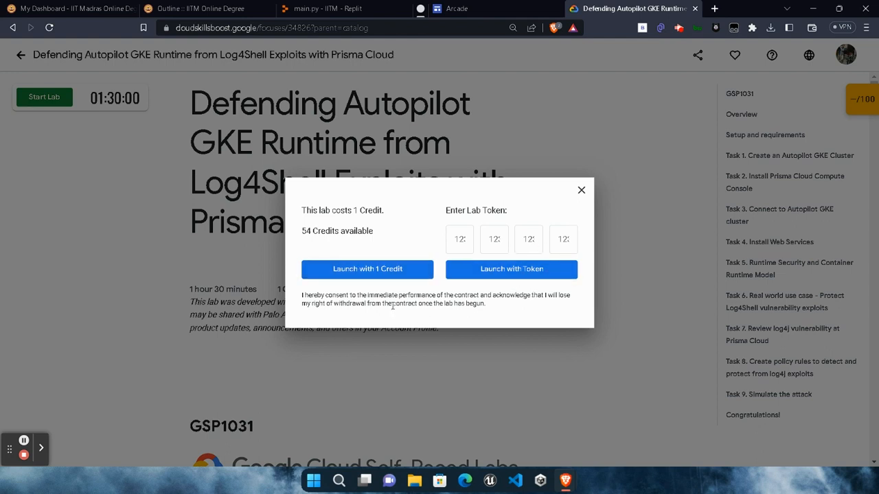
click(367, 276)
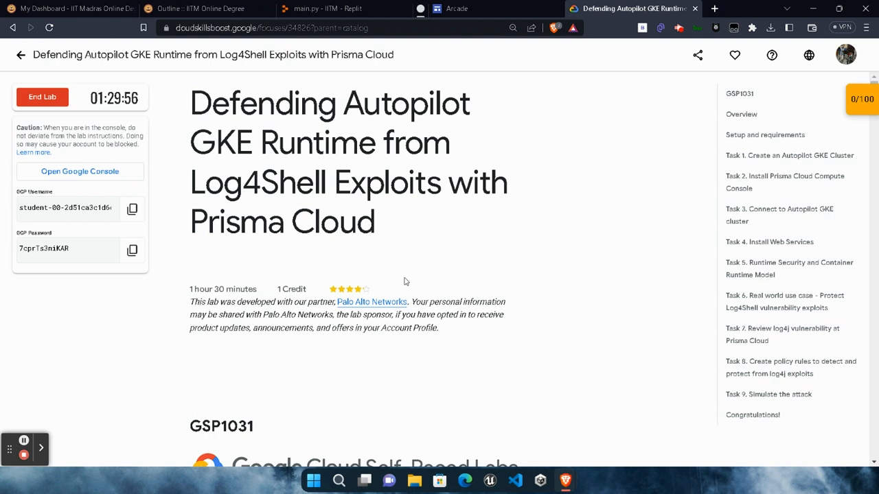
- Check the available credits in the account profile
click(845, 57)
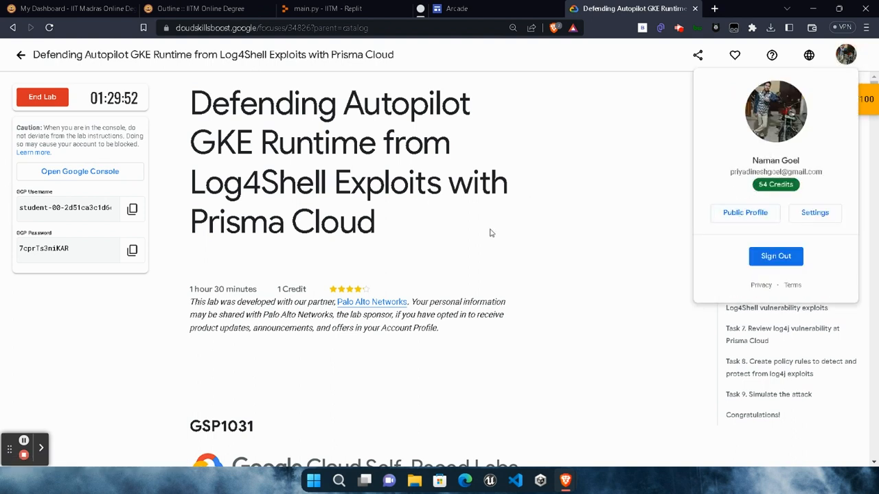
click(207, 289)
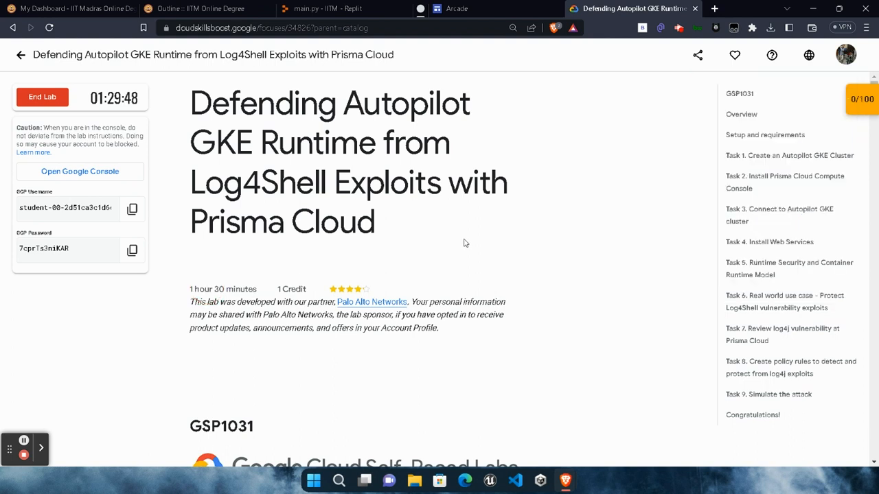
click(843, 56)
click(459, 269)
- Open the lab's Google Console link in a private window, then copy the GCP password from the lab page
right_click(79, 176)
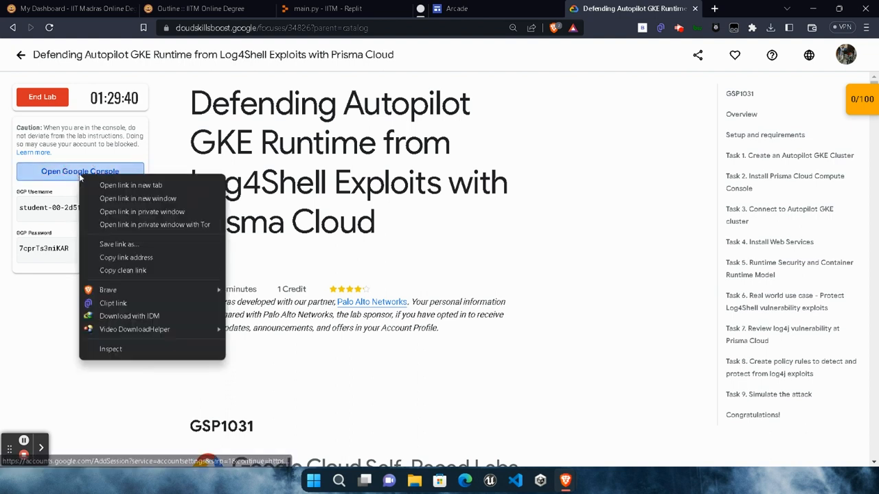
click(141, 212)
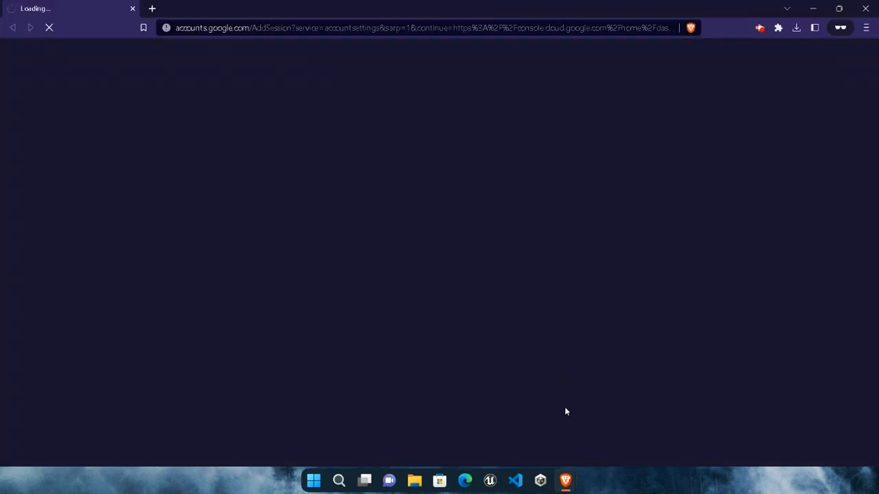
mouse_move(566, 483)
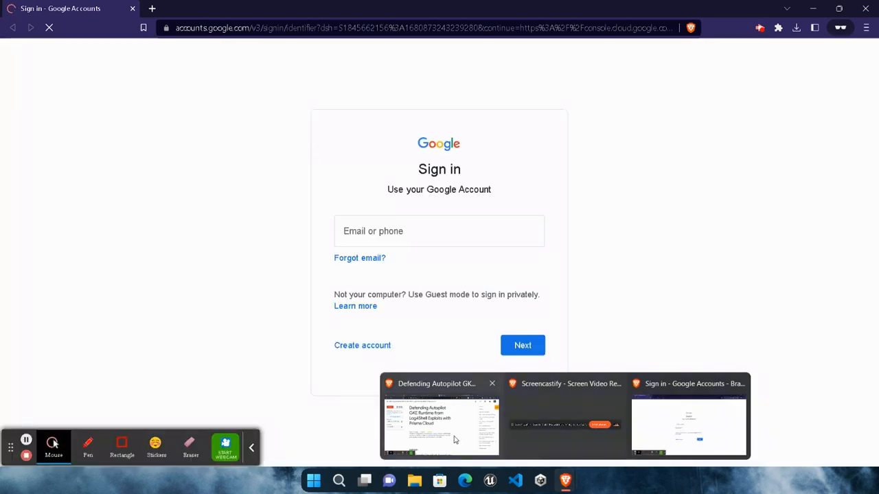
click(453, 439)
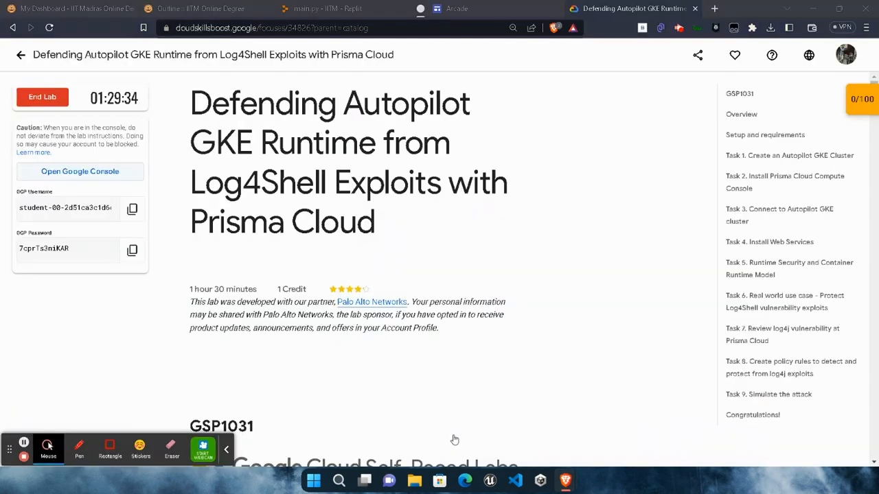
click(131, 250)
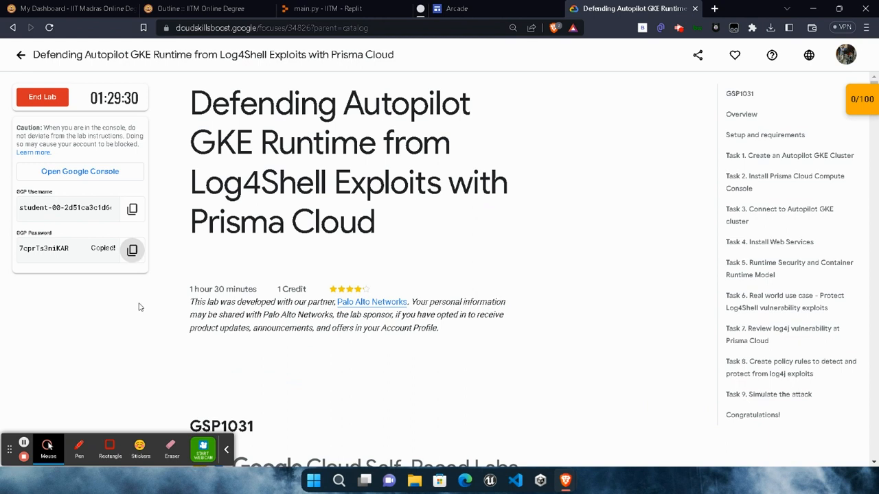
click(224, 448)
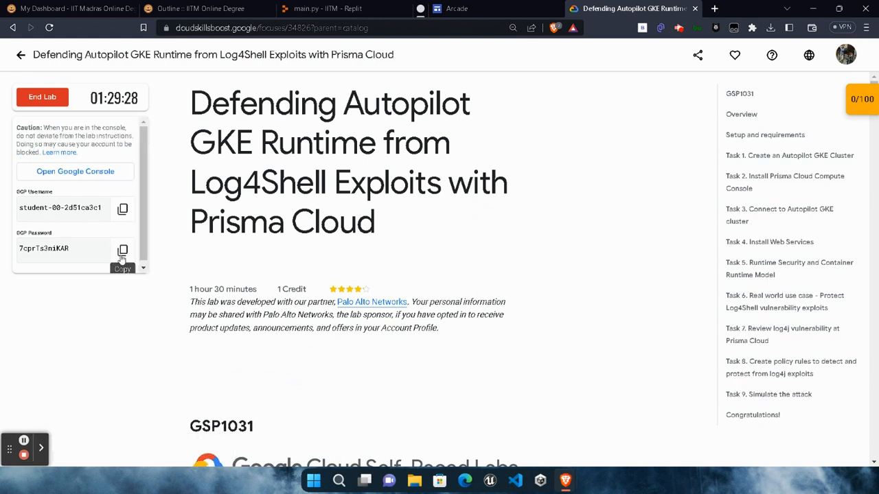
click(131, 249)
- Sign in to Google in the private window with the prefilled student account and the copied lab password
click(566, 480)
click(688, 425)
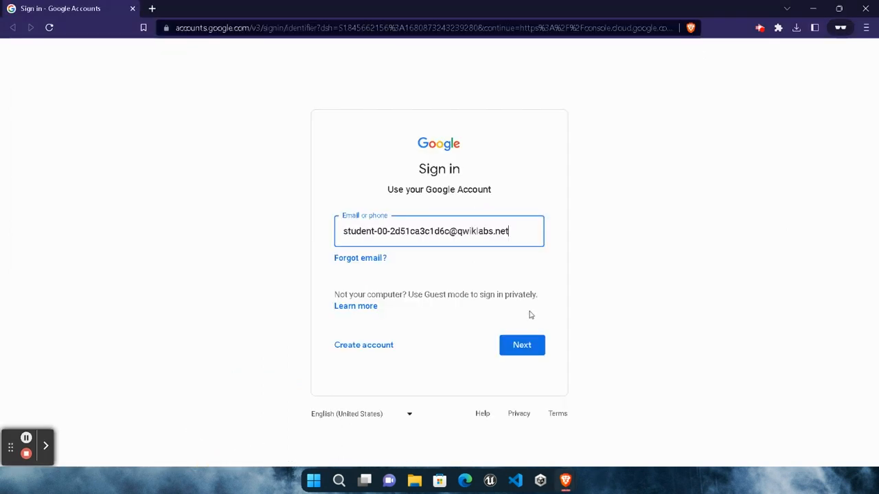
drag(343, 230, 506, 232)
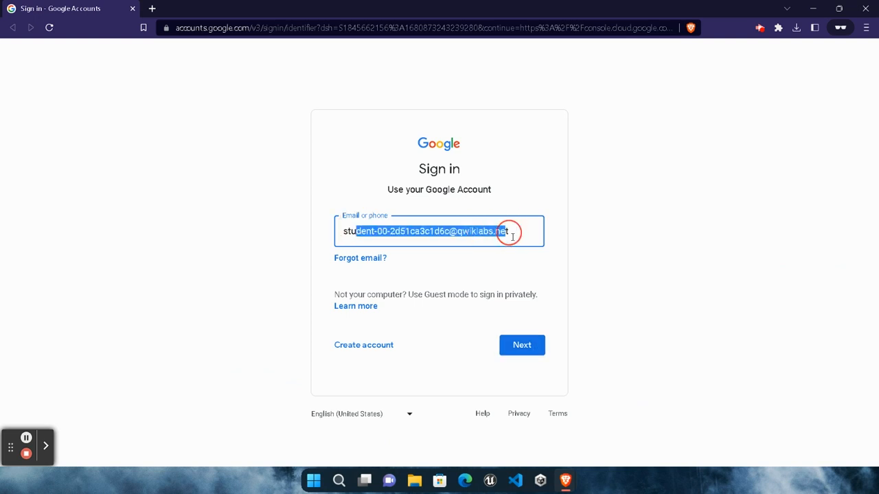
click(641, 309)
click(523, 348)
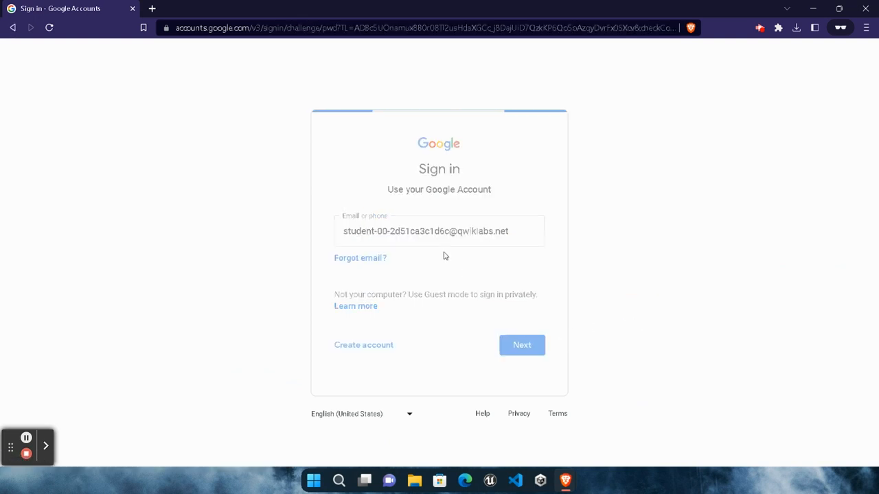
key(ctrl+v)
click(522, 334)
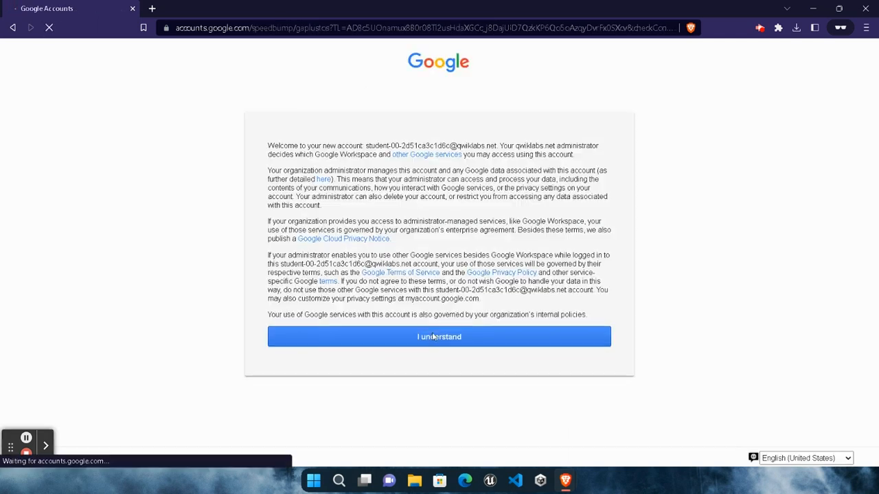
- Accept the new account notice and agree to the Google Cloud Platform Terms of Service
click(443, 342)
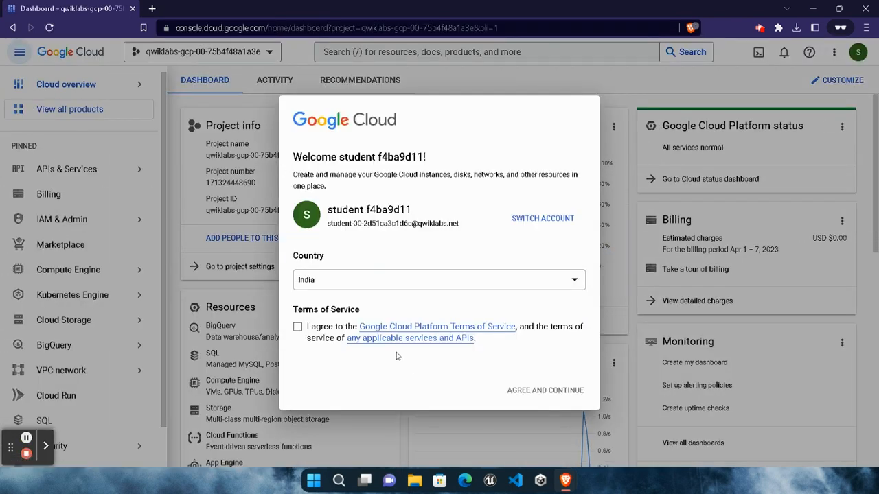
click(297, 327)
click(553, 388)
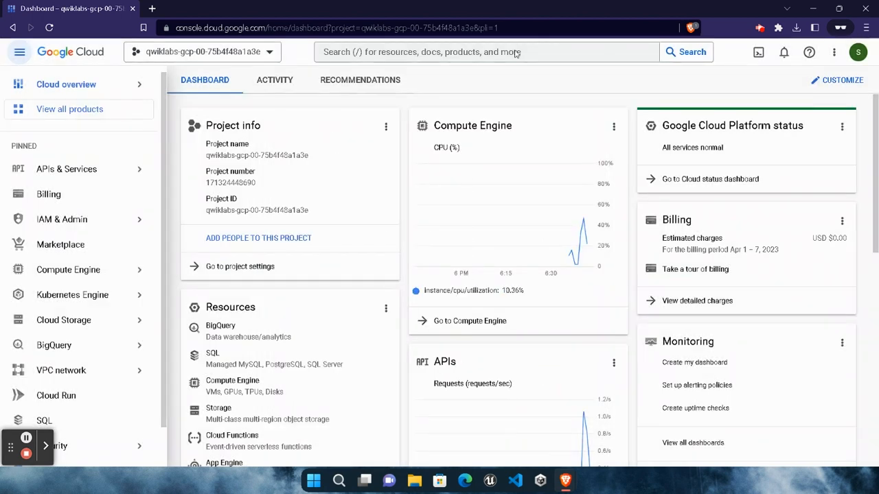
- Search the console for kubernetesengine and open the Kubernetes Engine page
click(518, 51)
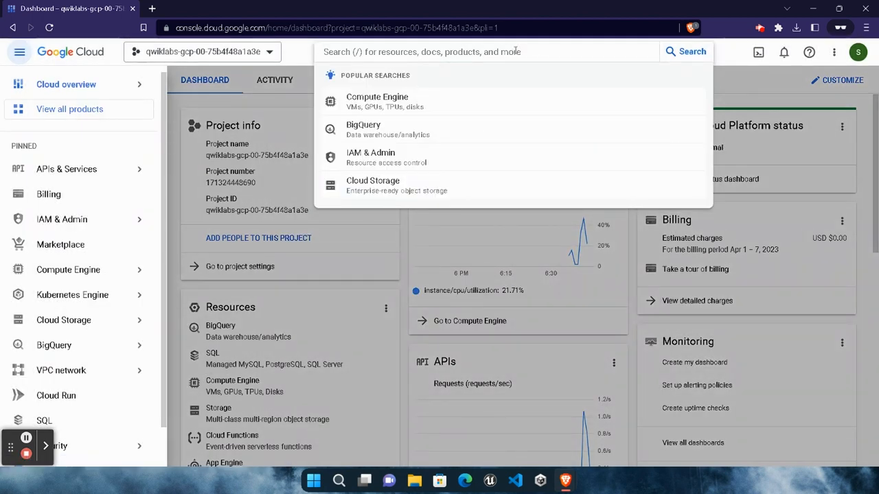
text(kubernetes)
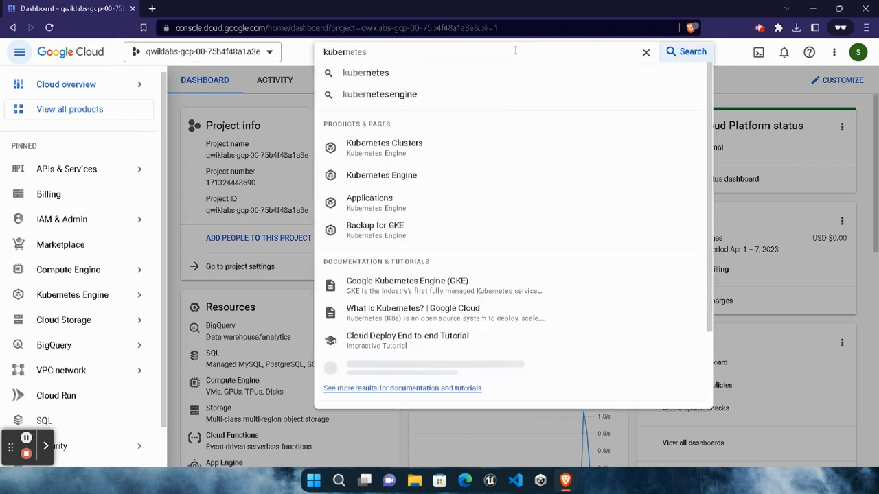
click(412, 94)
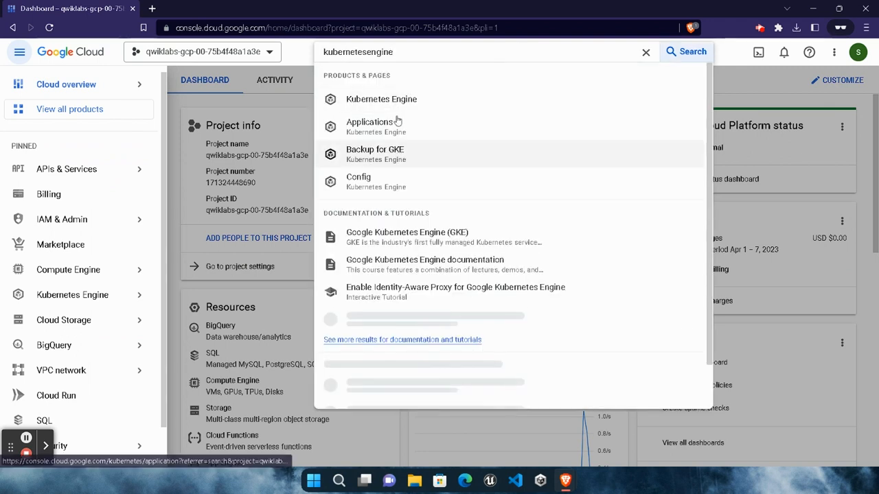
click(398, 112)
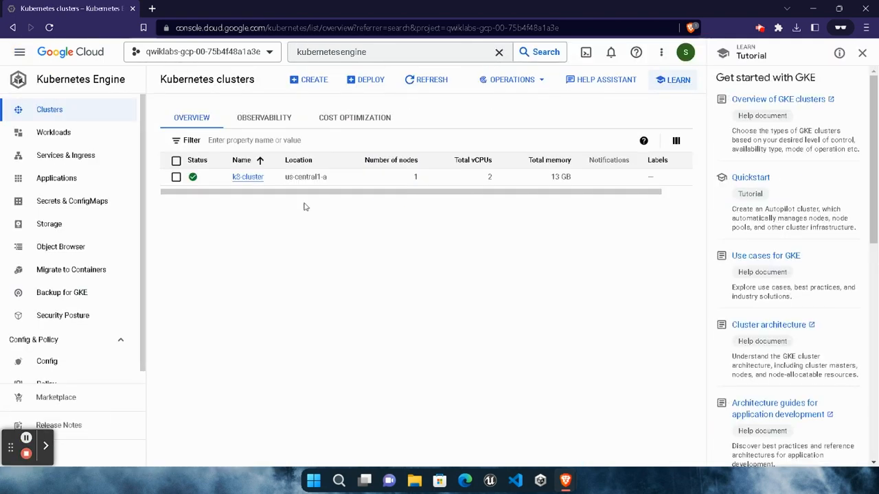
- Start creating a Kubernetes cluster in Autopilot mode and dismiss the welcome dialog and guided tour
click(316, 85)
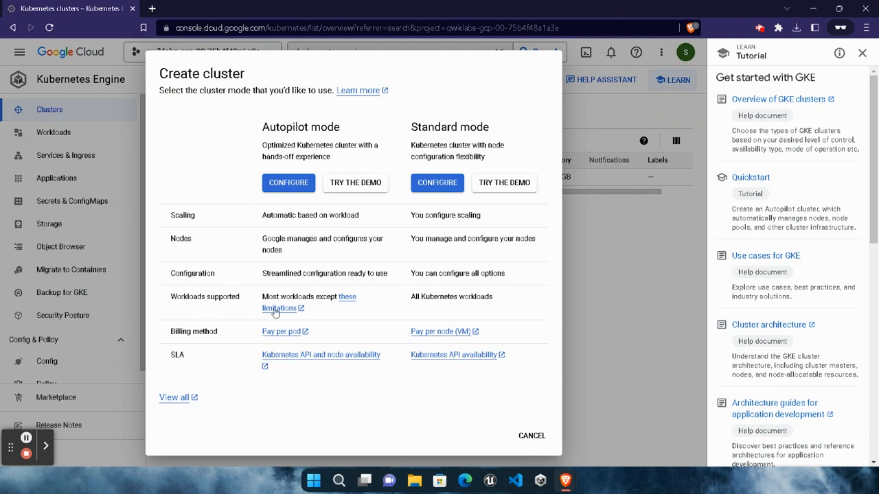
click(294, 184)
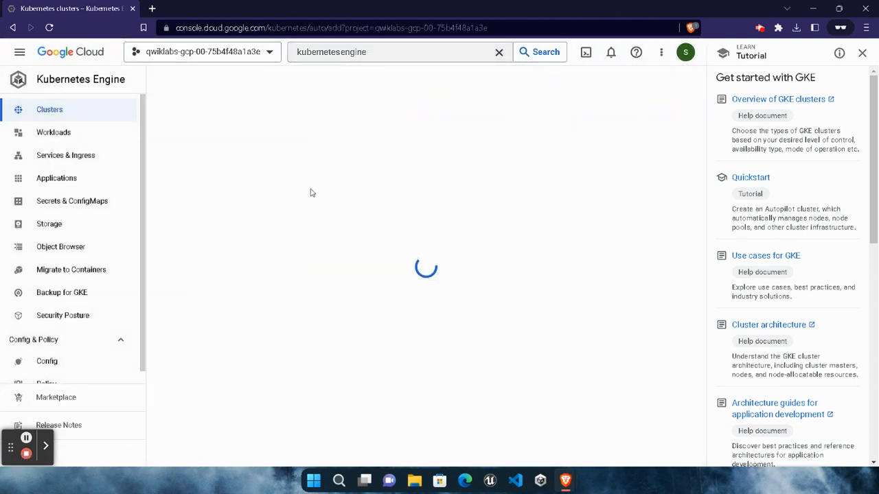
click(862, 53)
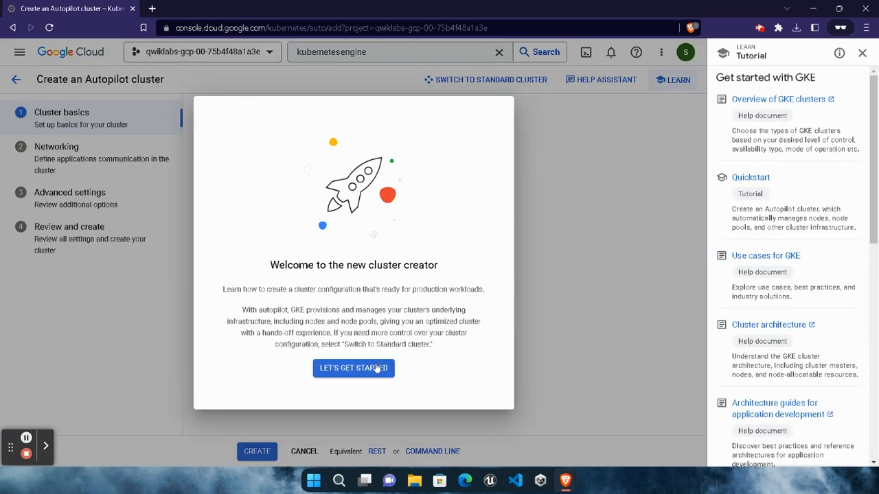
click(376, 368)
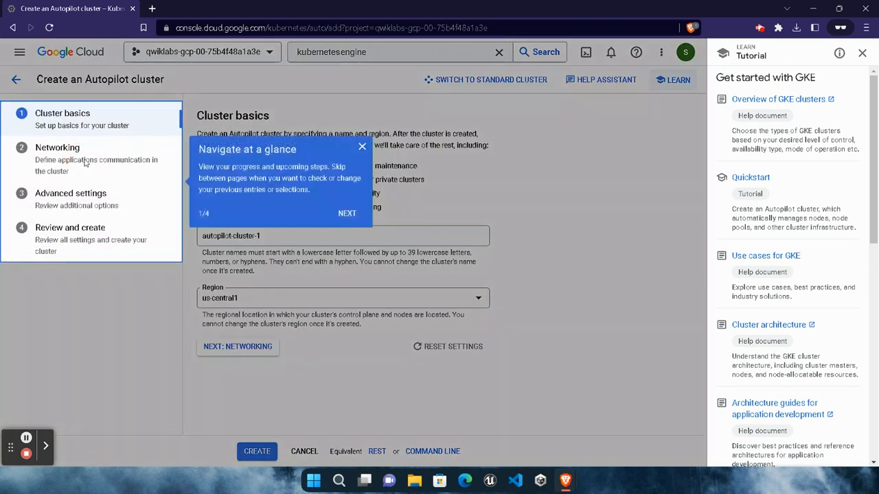
click(361, 146)
- In the cluster's Networking settings, select the trust-kubernetes network and set IPv4 network access to Private cluster
click(167, 178)
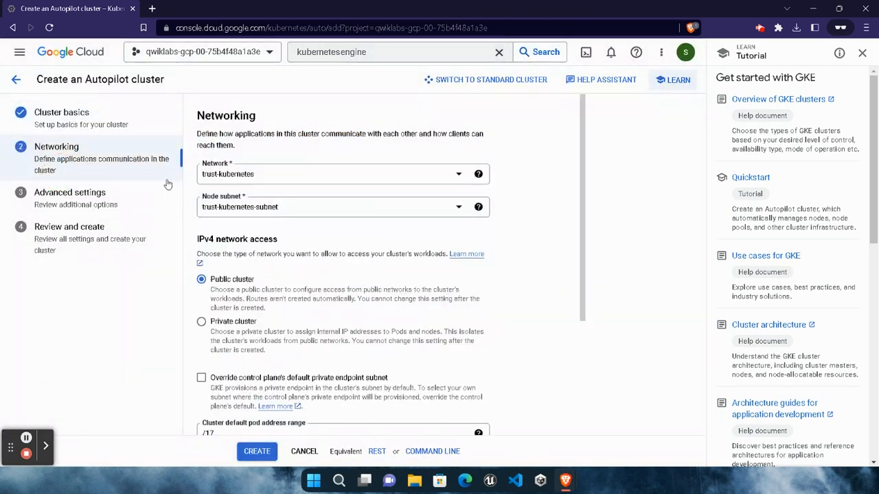
click(301, 171)
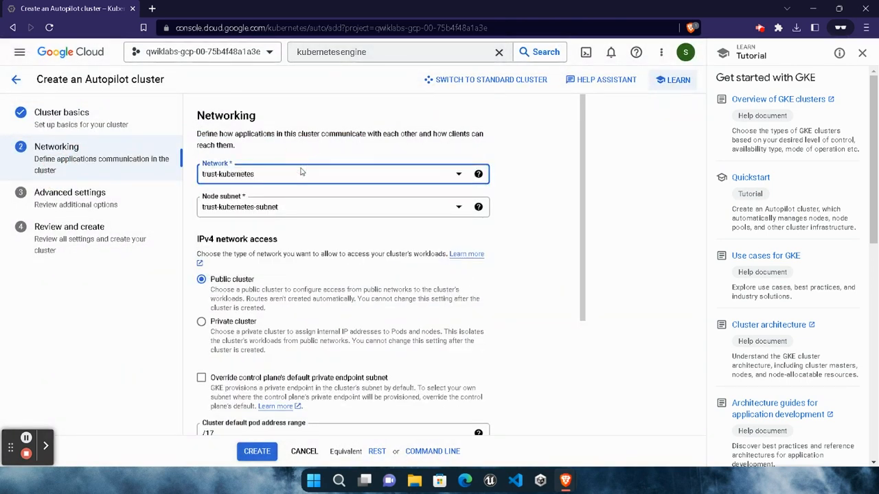
click(282, 178)
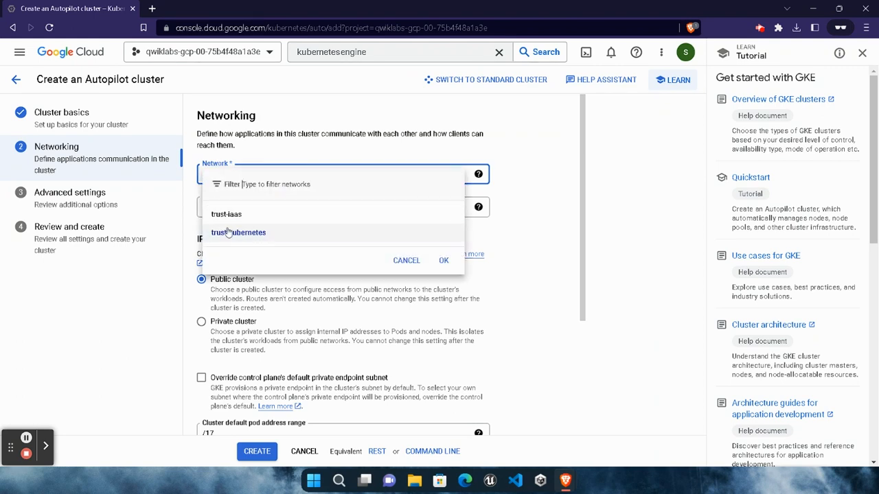
click(230, 233)
scroll(309, 315, down, 2)
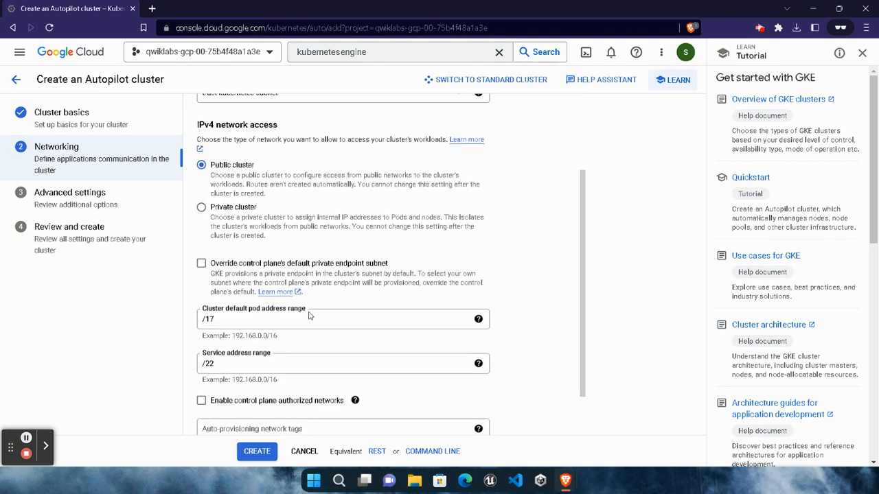
click(210, 209)
scroll(306, 367, down, 1)
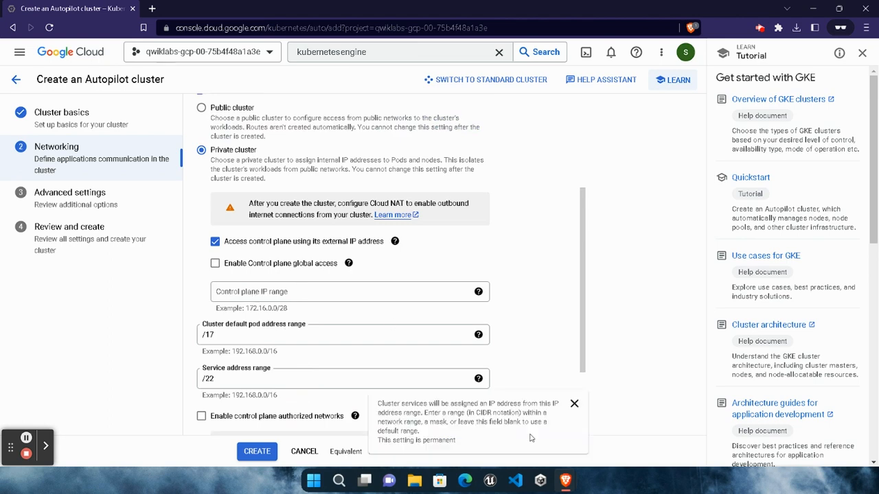
- Go to Task 1 in the lab instructions and select the control plane IP range 172.16.0.0/28
mouse_move(565, 481)
click(446, 439)
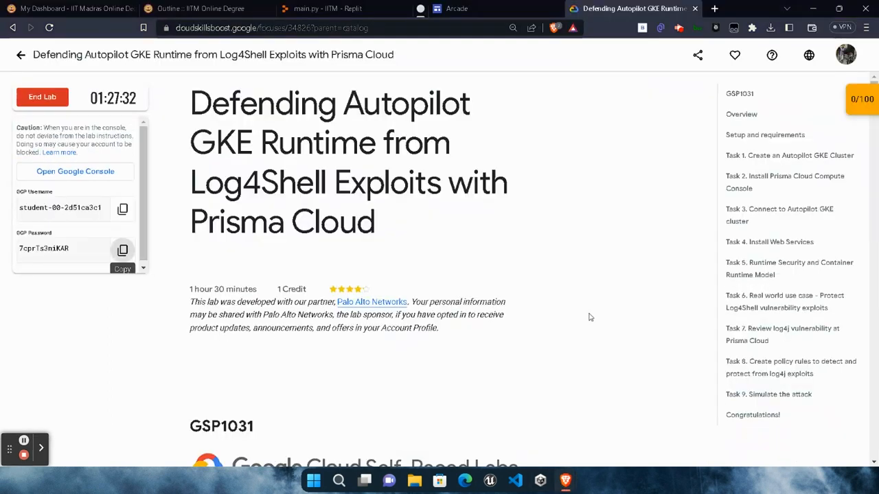
click(753, 157)
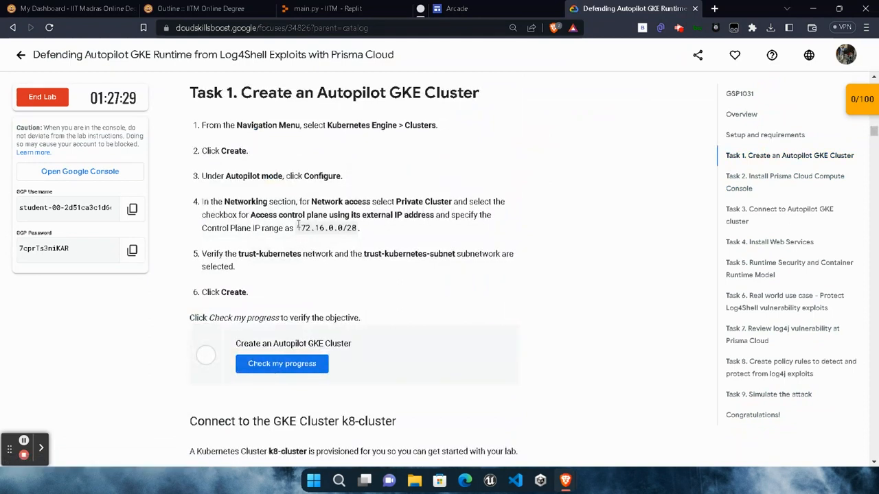
drag(298, 228, 358, 228)
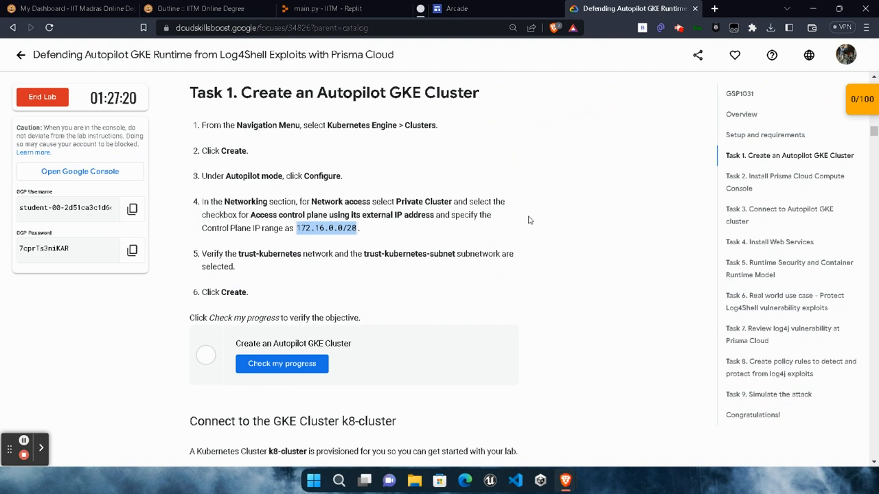
- Return to the Google Cloud console, set the control plane IP range to 172.16.0.0/28 and create the Autopilot cluster
click(560, 480)
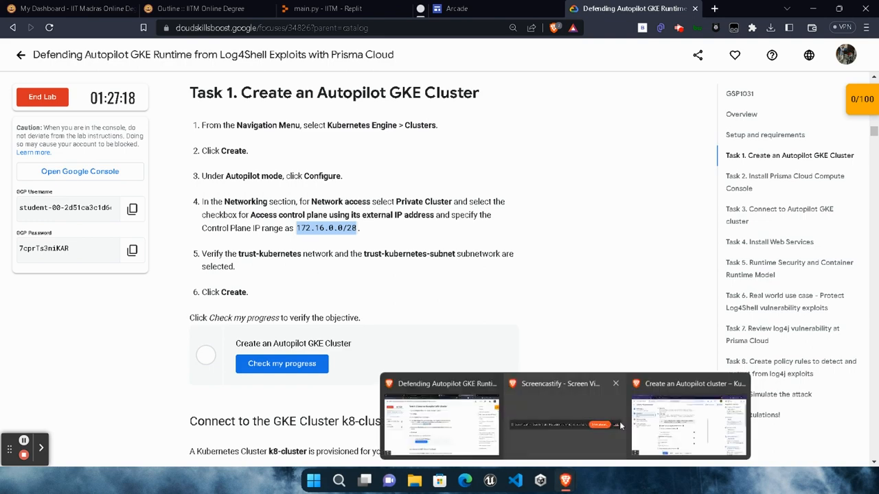
click(659, 421)
click(404, 291)
key(ctrl+v)
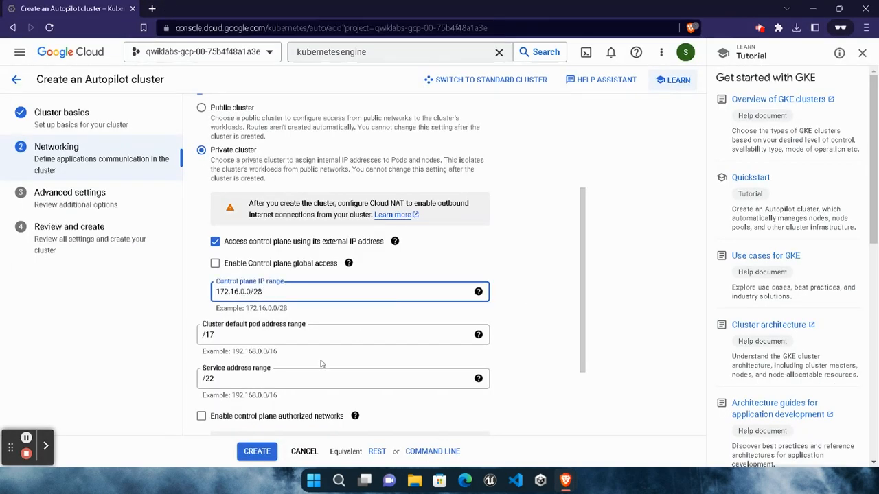
scroll(403, 292, down, 2)
click(254, 453)
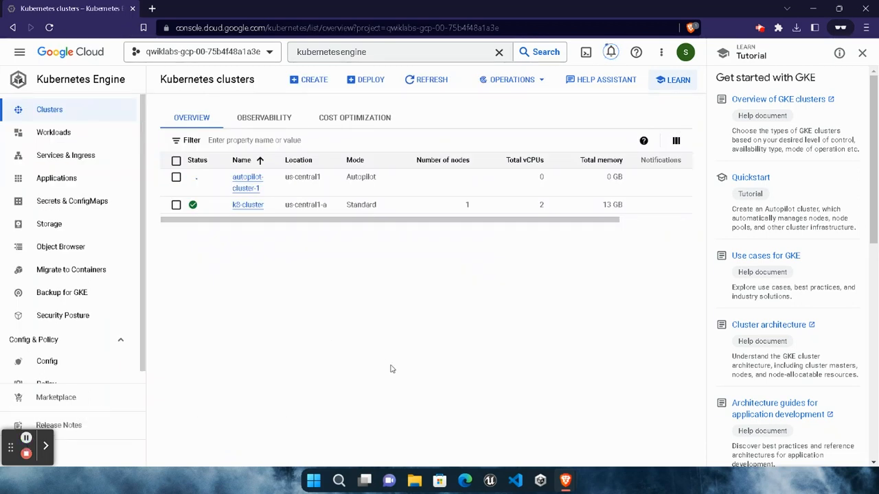
click(863, 53)
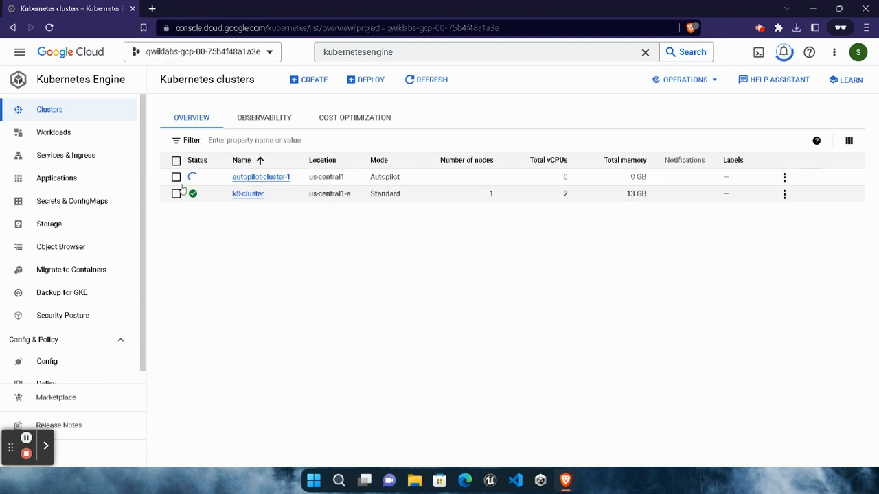
- Check the lab instructions up to Task 2 and open the details page of k8-cluster in the console
mouse_move(193, 178)
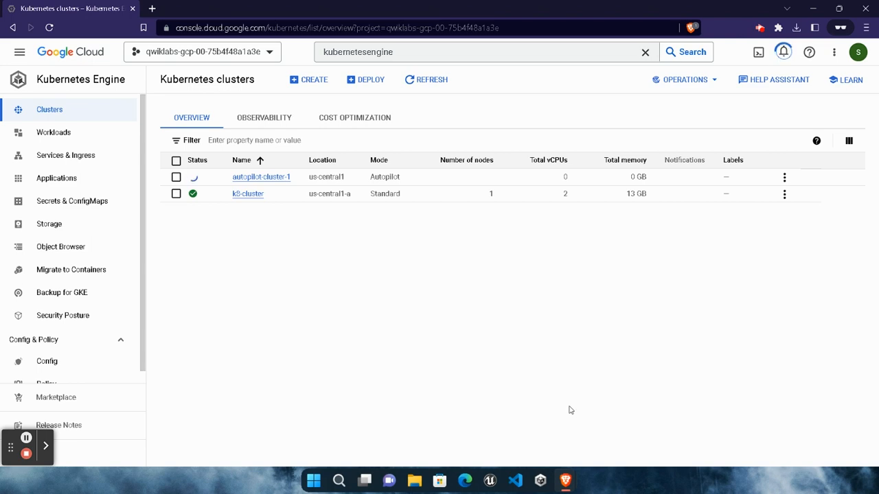
mouse_move(565, 481)
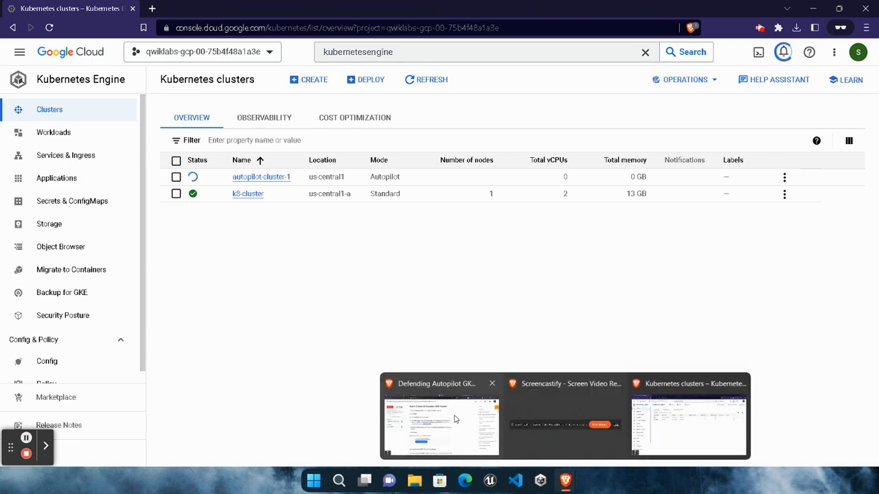
click(417, 389)
scroll(386, 356, down, 10)
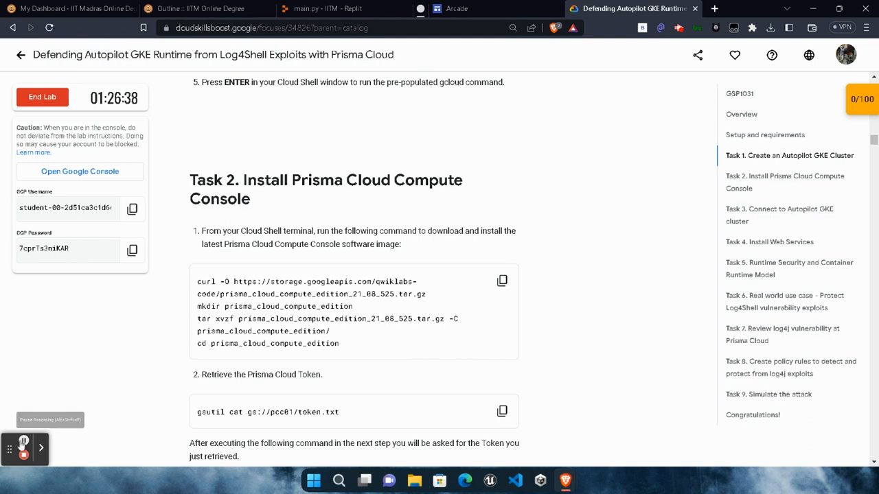
mouse_move(565, 480)
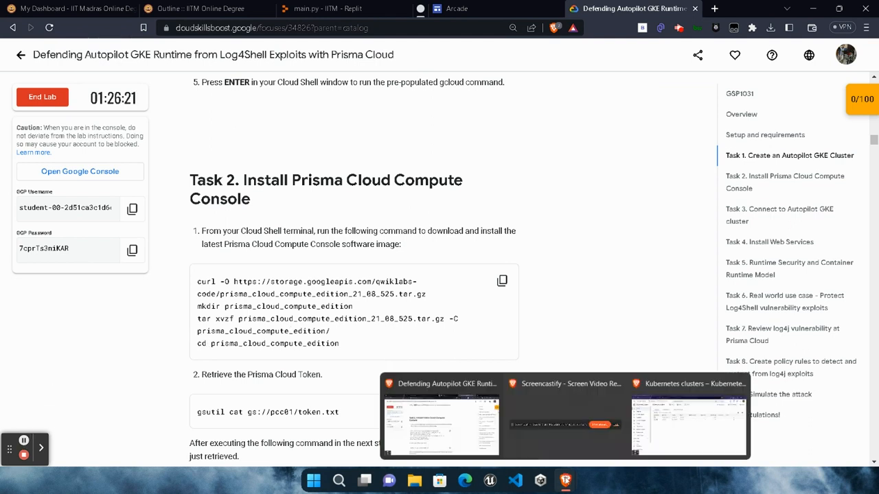
click(713, 405)
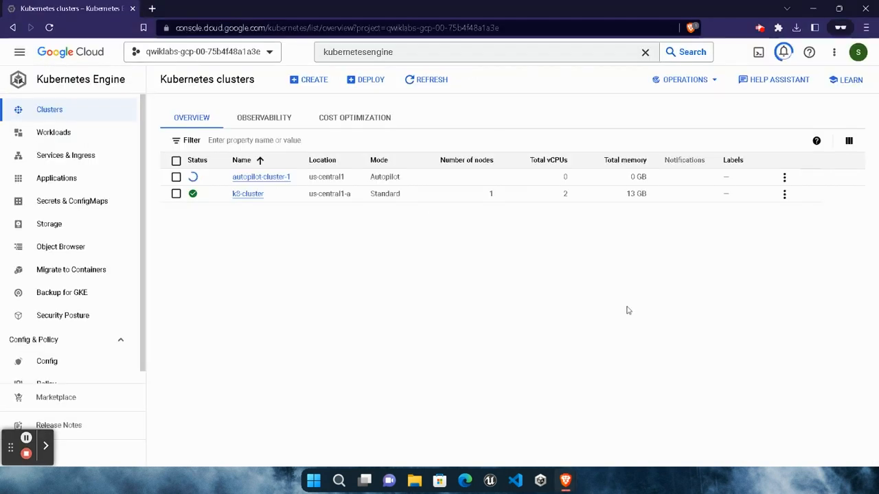
click(255, 196)
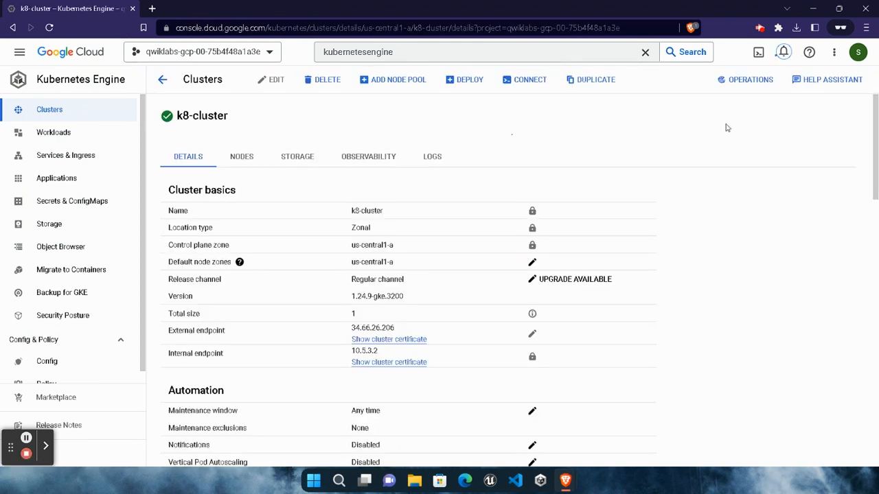
scroll(498, 333, down, 6)
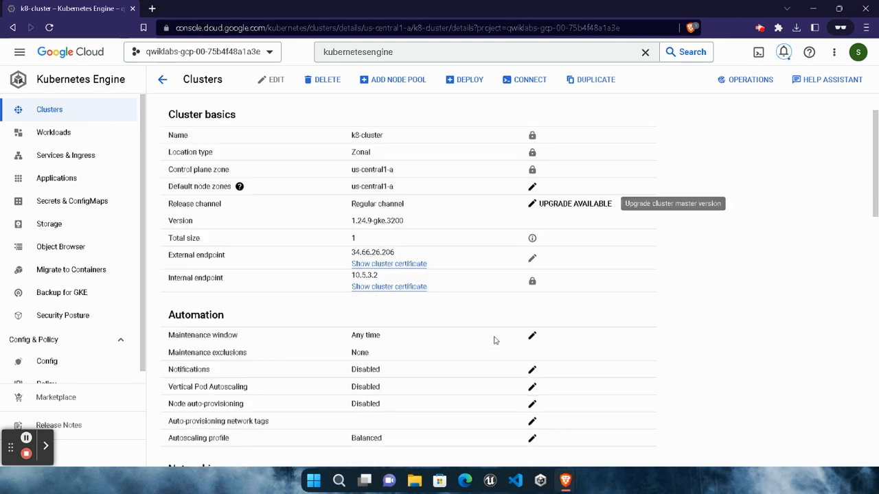
scroll(499, 331, up, 3)
scroll(499, 331, up, 3)
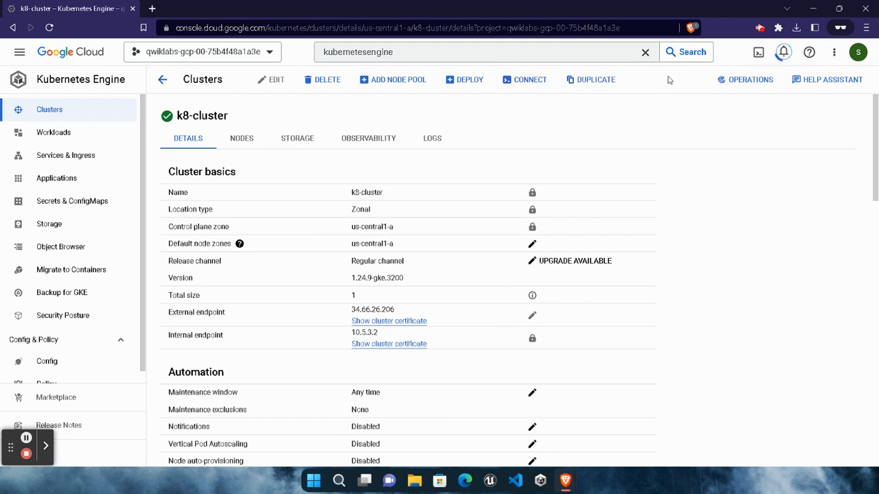
click(699, 74)
- Connect to k8-cluster by running its get-credentials command in Cloud Shell, and authorize Cloud Shell to use the credentials
click(523, 81)
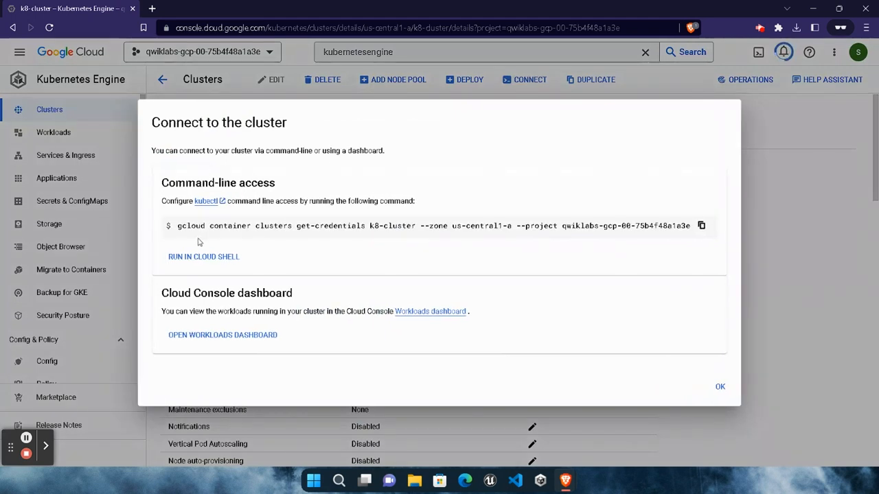
click(701, 225)
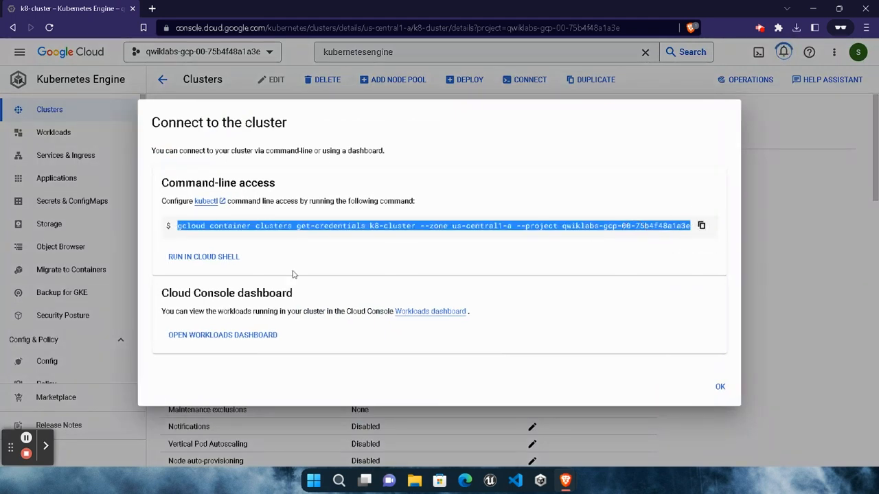
click(221, 256)
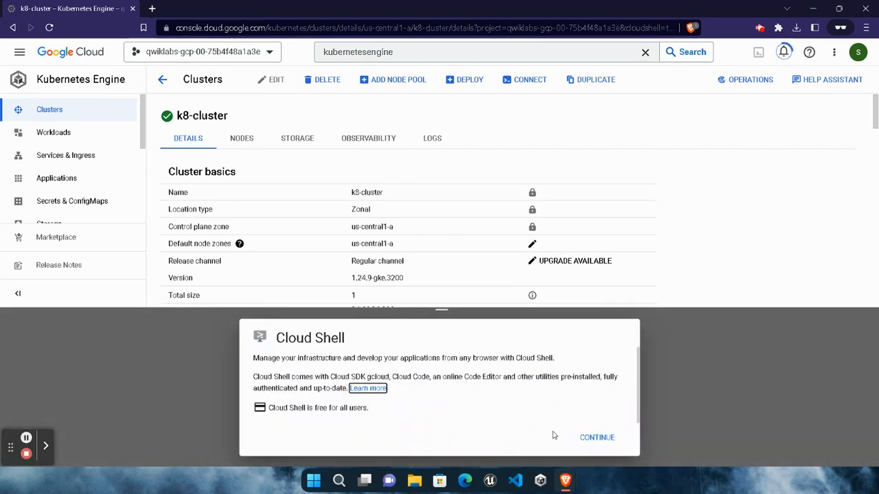
click(597, 440)
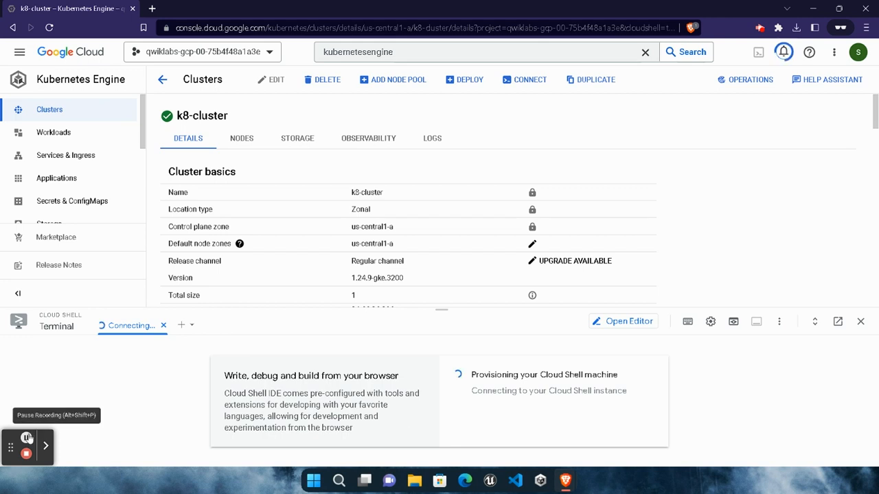
click(684, 389)
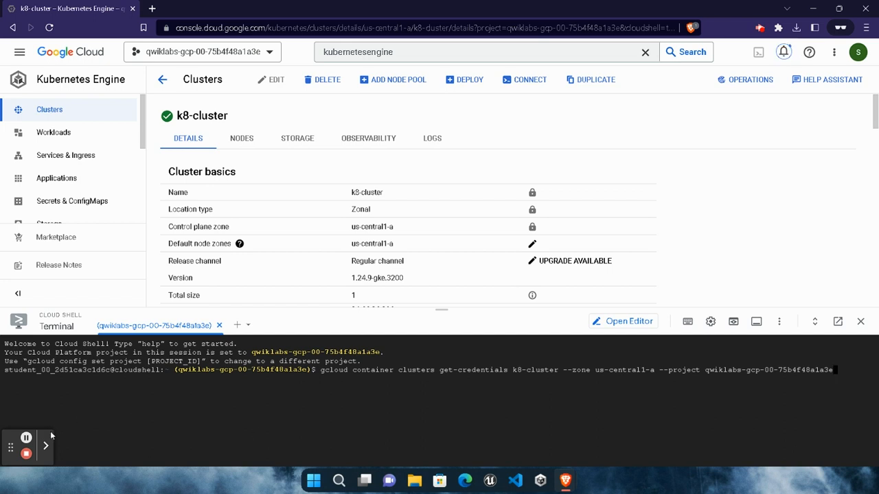
key(Return)
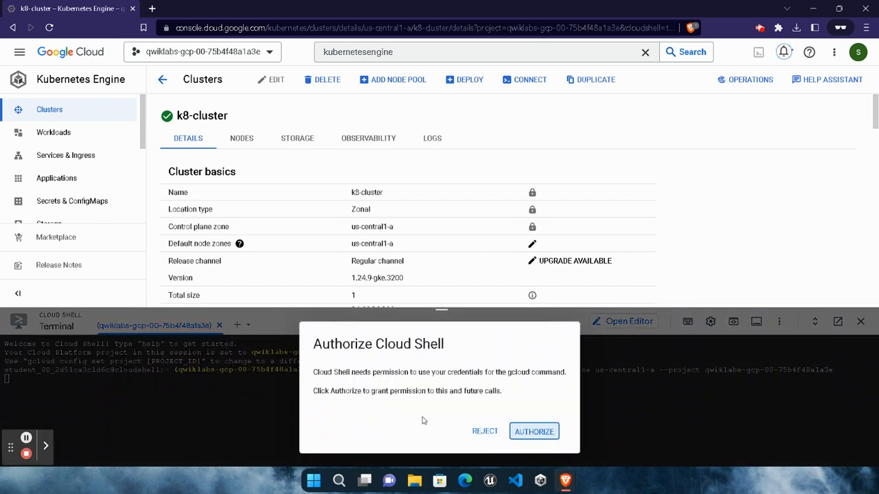
click(549, 433)
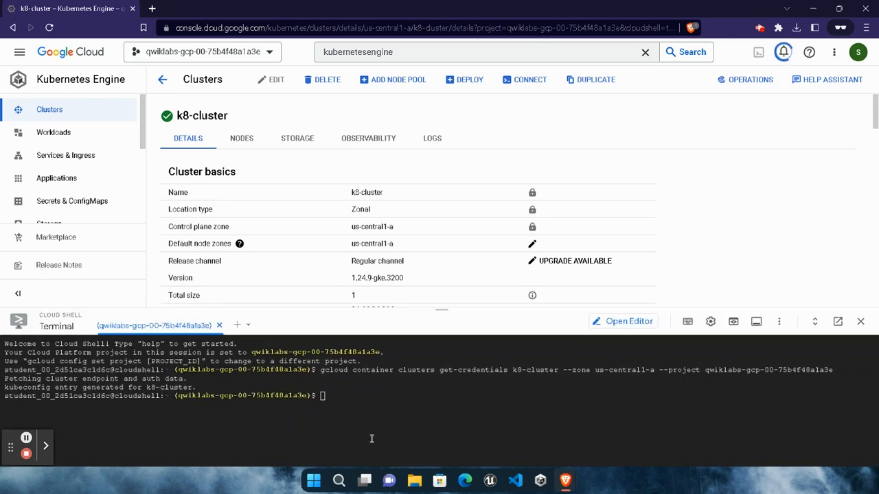
- Copy the Task 2 commands that download and extract prisma_cloud_compute_edition_21_08_525.tar.gz from the lab instructions and run them in Cloud Shell
mouse_move(567, 477)
click(392, 350)
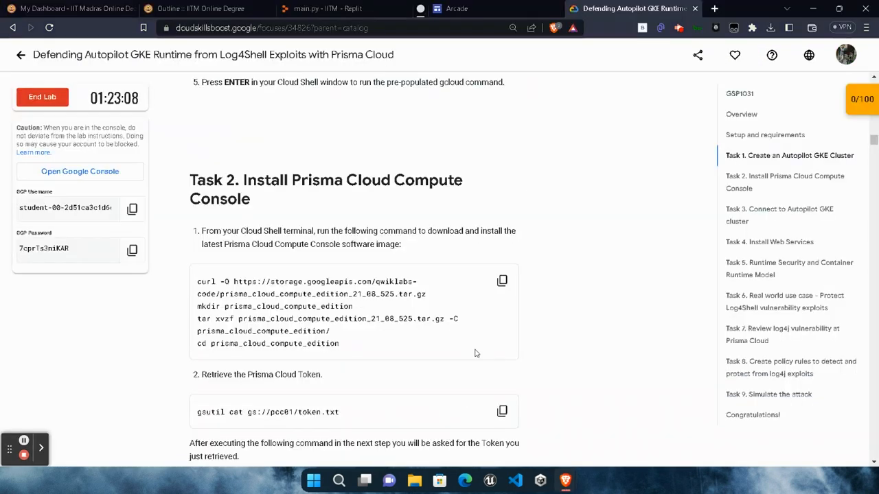
click(508, 287)
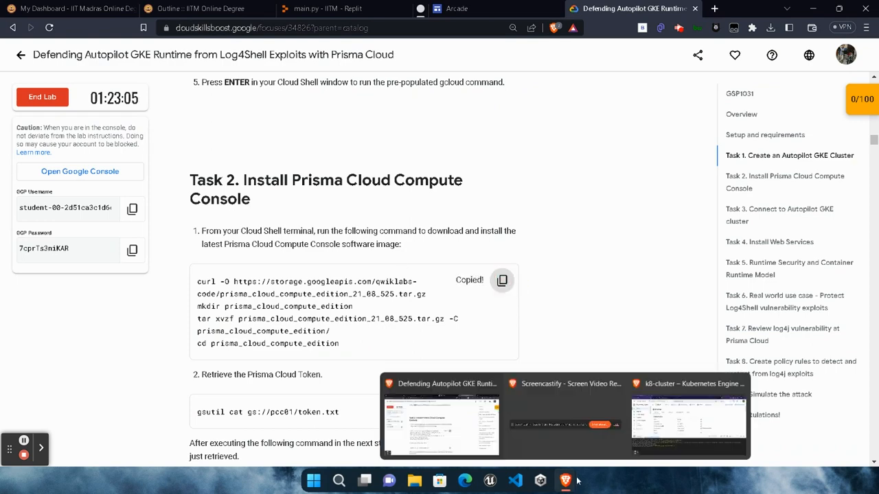
click(618, 429)
key(ctrl+v)
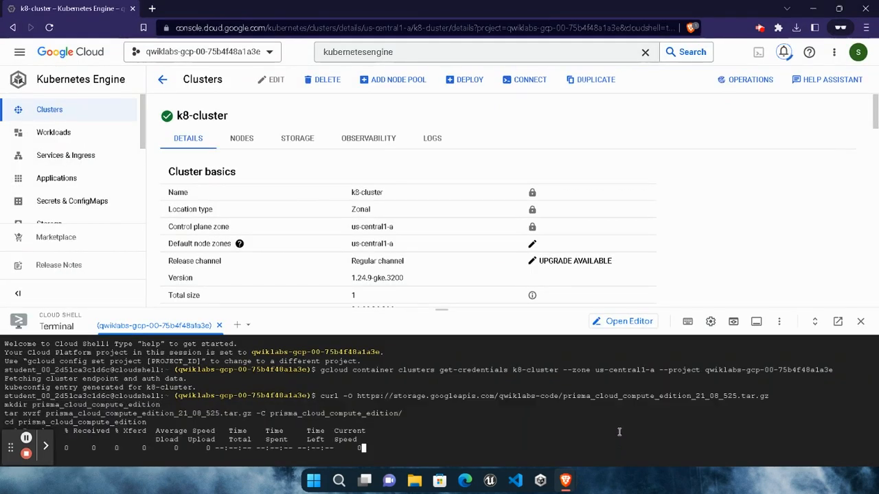
- Retrieve the Prisma Cloud token by running the lab's gsutil cat gs://pcc01/token.txt command in Cloud Shell
mouse_move(565, 480)
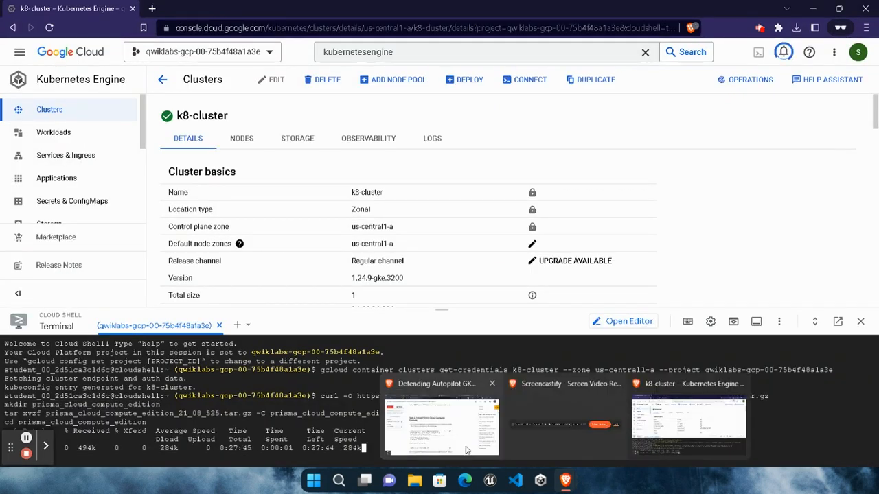
click(438, 418)
click(501, 239)
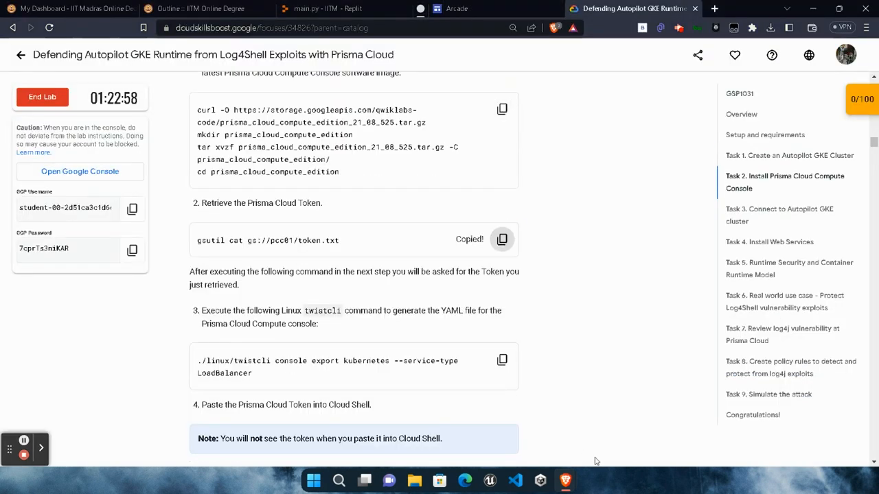
mouse_move(565, 479)
click(601, 453)
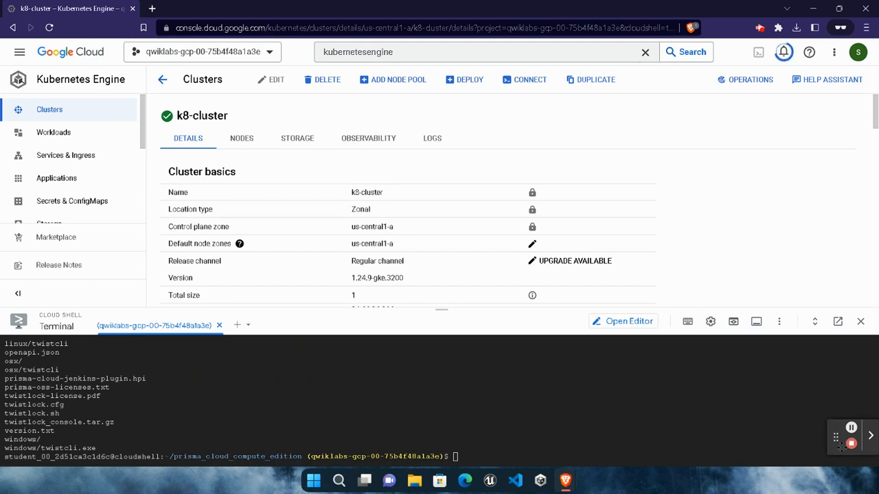
drag(839, 440, 835, 450)
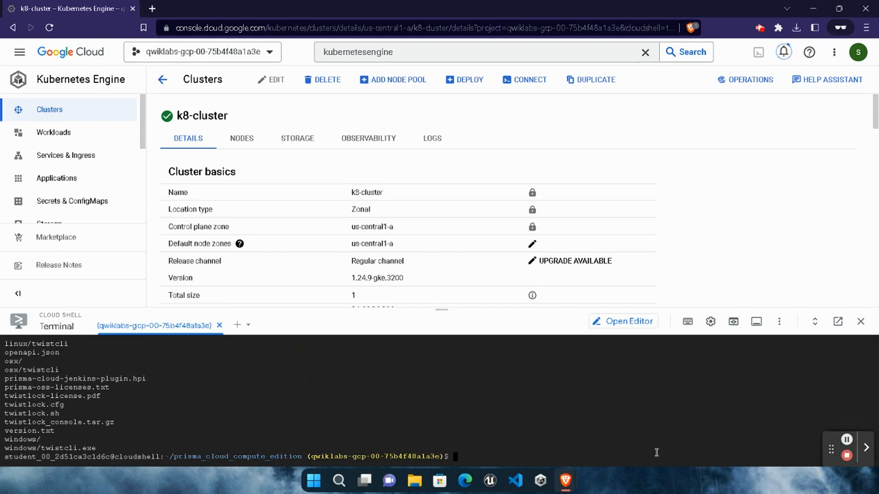
key(ctrl+v)
key(Return)
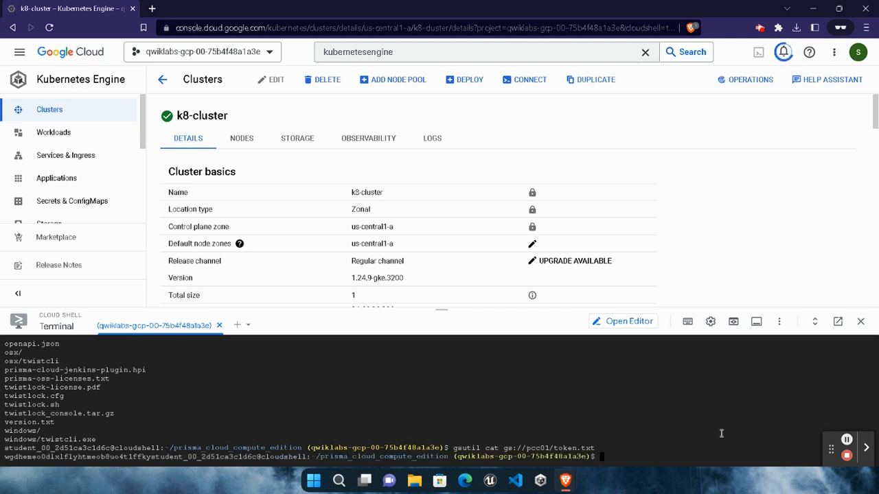
- Copy the retrieved Prisma Cloud token from the terminal and keep it in the address bar of a new private tab
drag(152, 458, 4, 459)
click(148, 459)
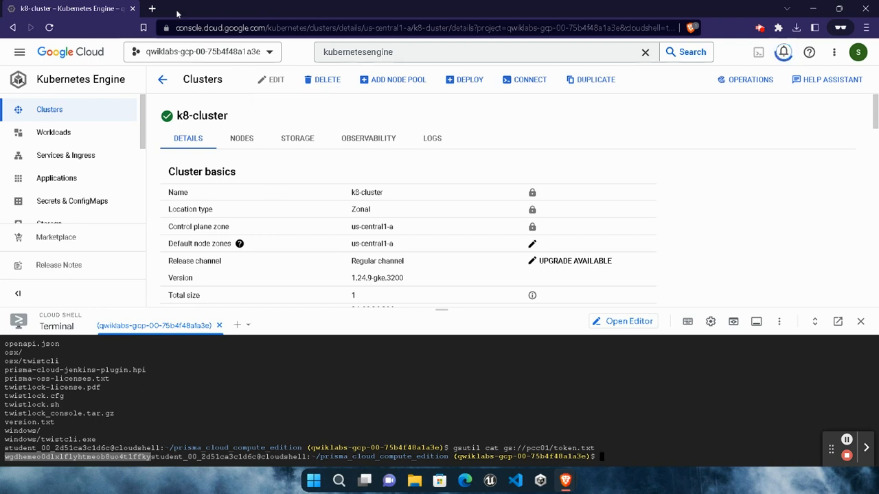
key(ctrl+shift+n)
key(ctrl+v)
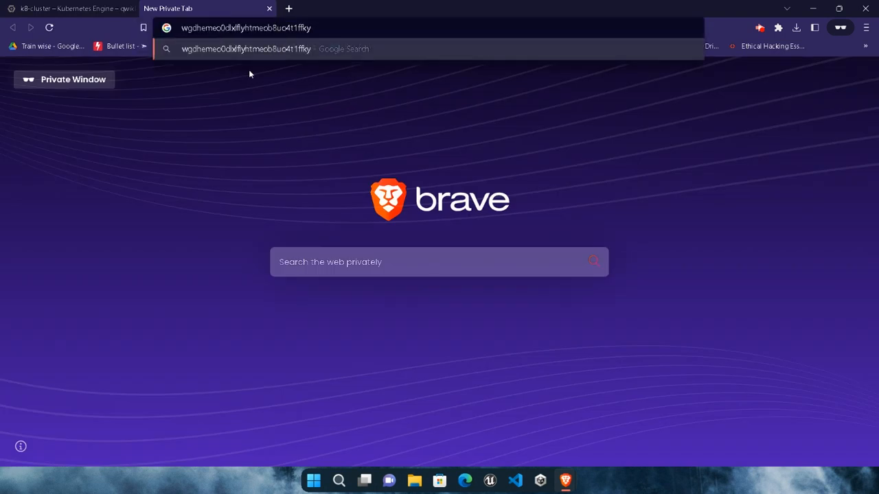
click(109, 6)
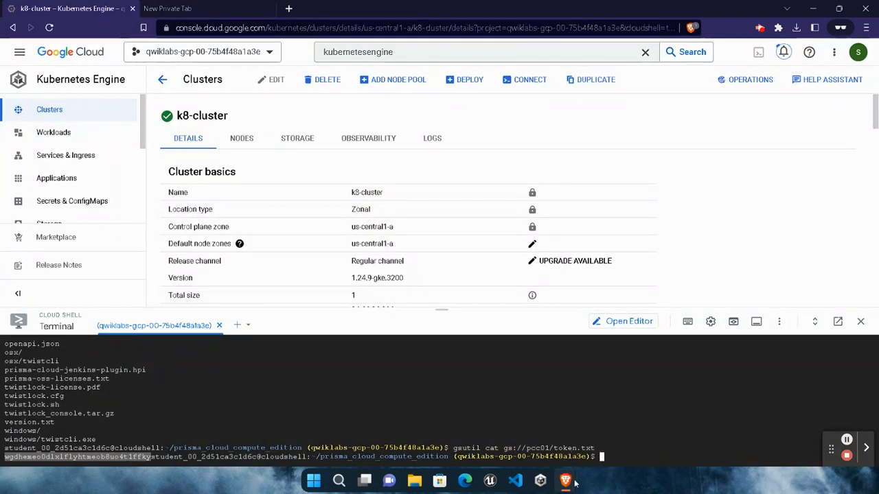
- Copy the lab's command ./linux/twistcli console export kubernetes --service-type LoadBalancer and run it in Cloud Shell
mouse_move(575, 486)
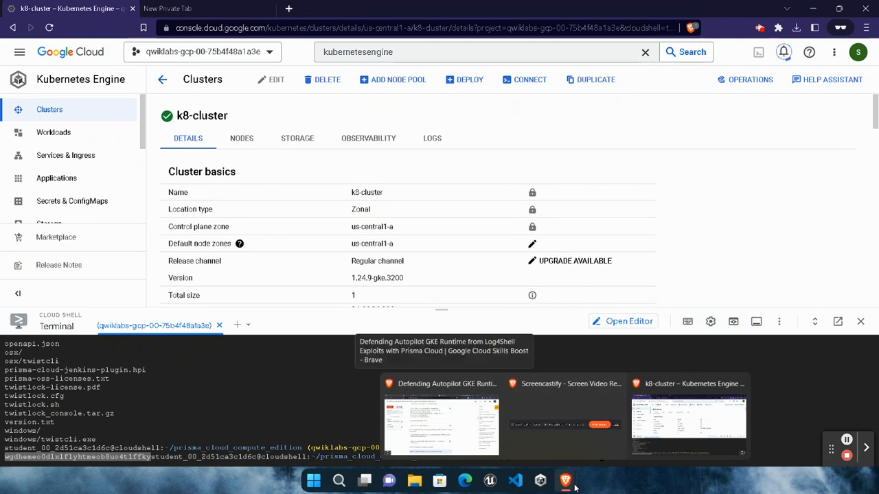
click(438, 420)
click(503, 252)
mouse_move(564, 481)
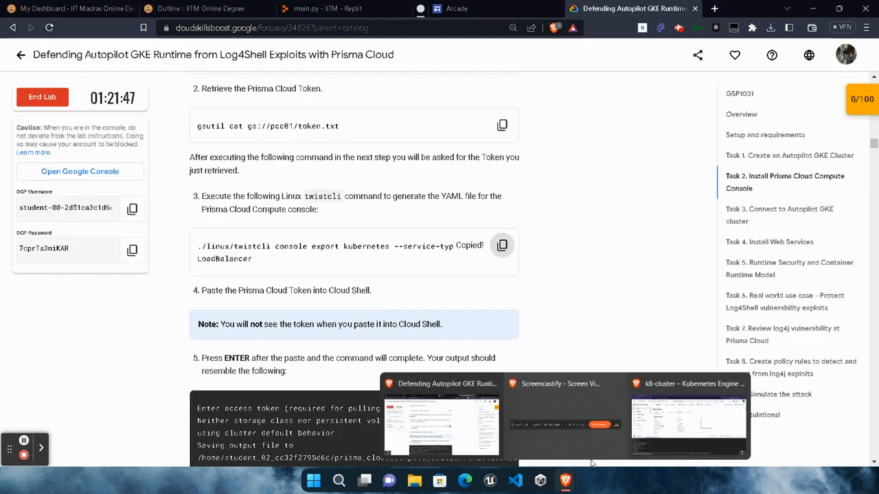
click(656, 429)
key(ctrl+v)
key(Return)
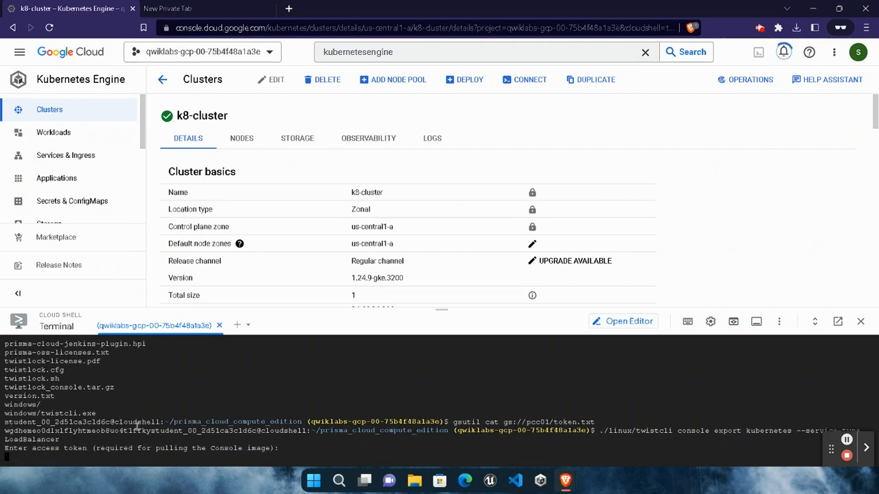
- Copy the Prisma Cloud token kept in the private tab's address bar and submit it at Cloud Shell's access token prompt
drag(152, 431, 18, 430)
key(ctrl+Tab)
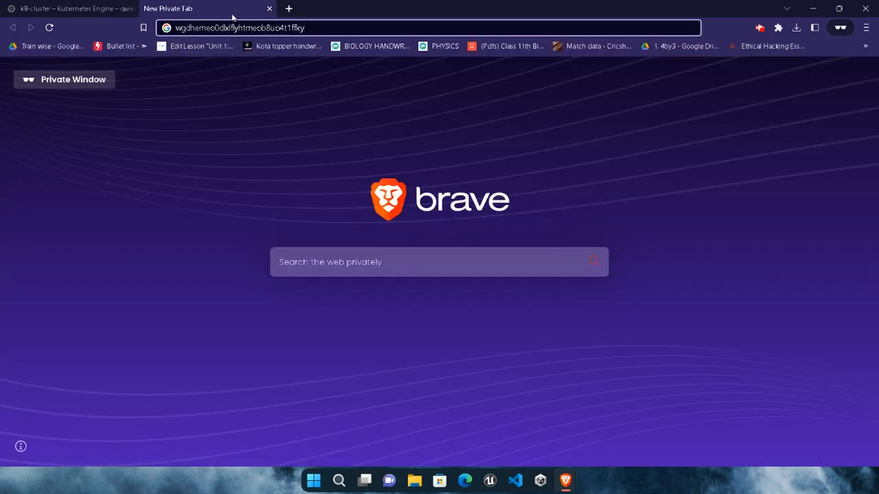
key(ctrl+Tab)
click(275, 457)
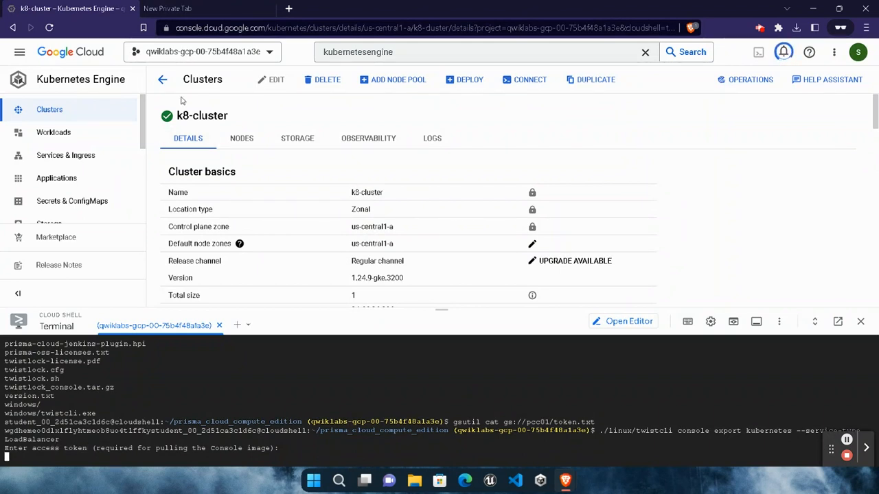
click(167, 8)
click(378, 29)
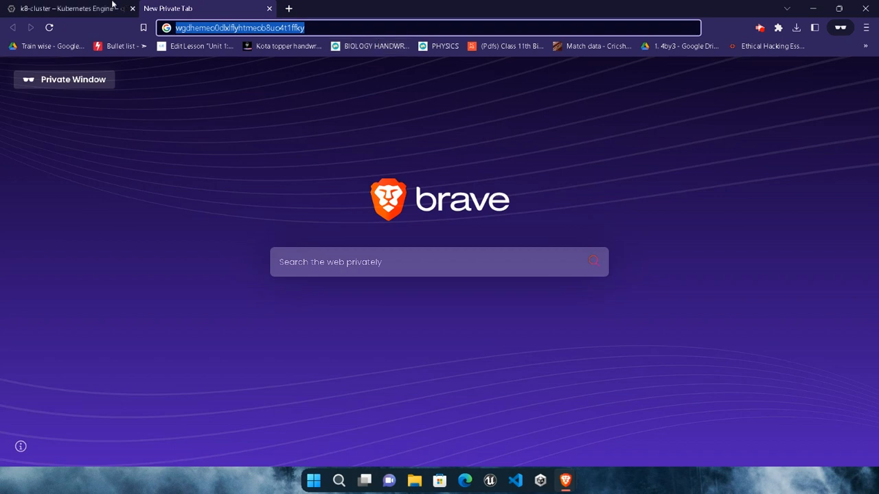
click(114, 5)
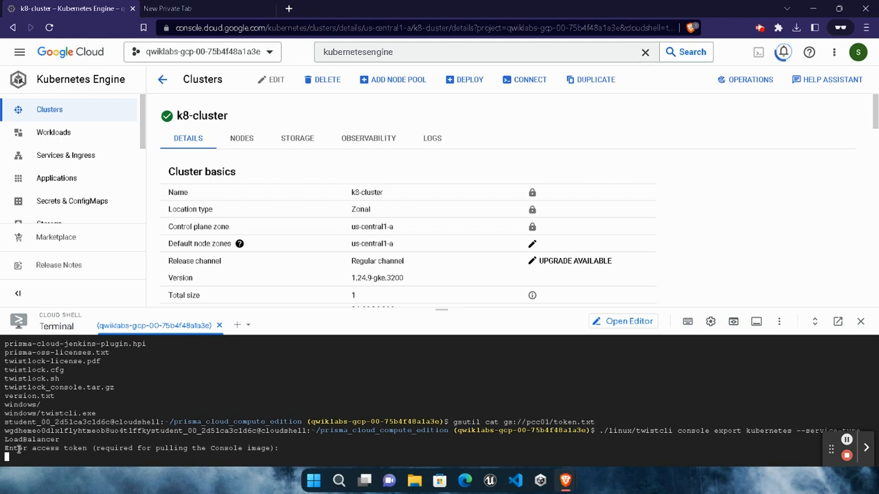
key(Return)
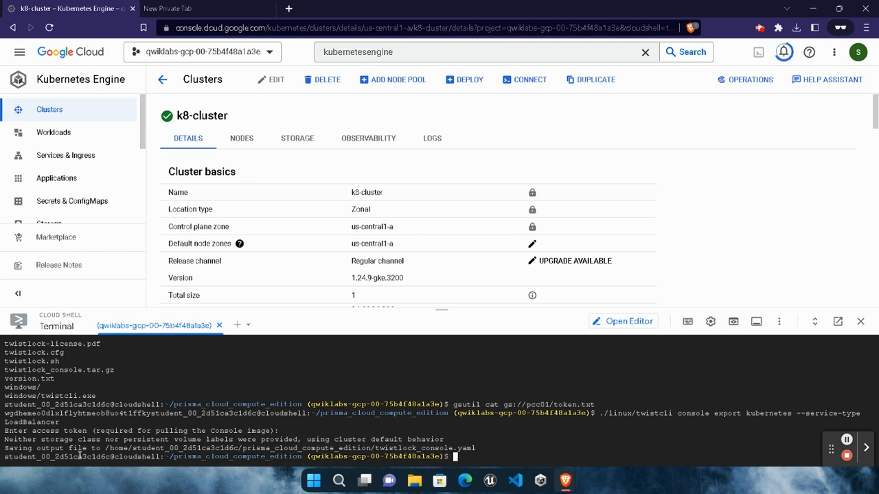
drag(4, 448, 118, 447)
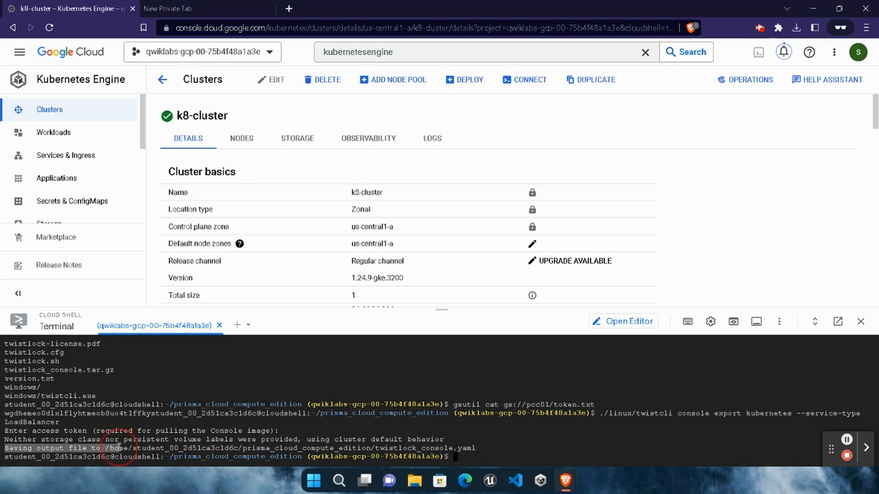
- Copy the lab's command kubectl create -f twistlock_console.yaml and run it in Cloud Shell
mouse_move(564, 478)
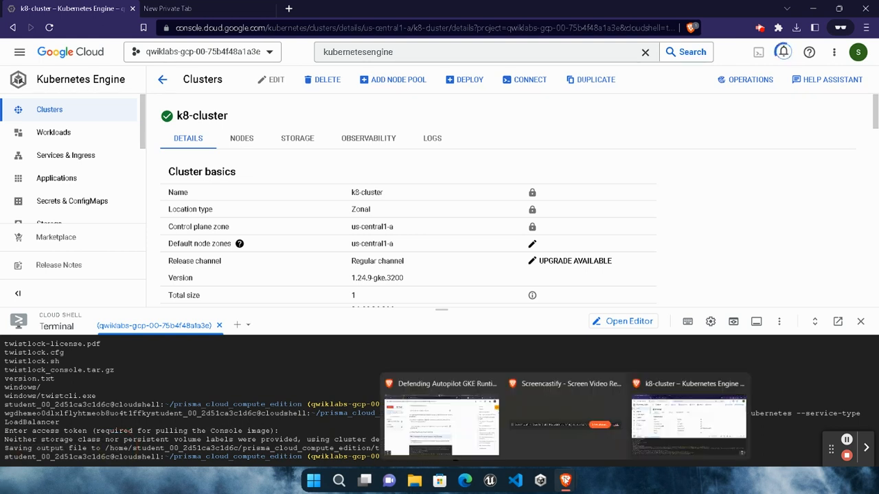
click(442, 422)
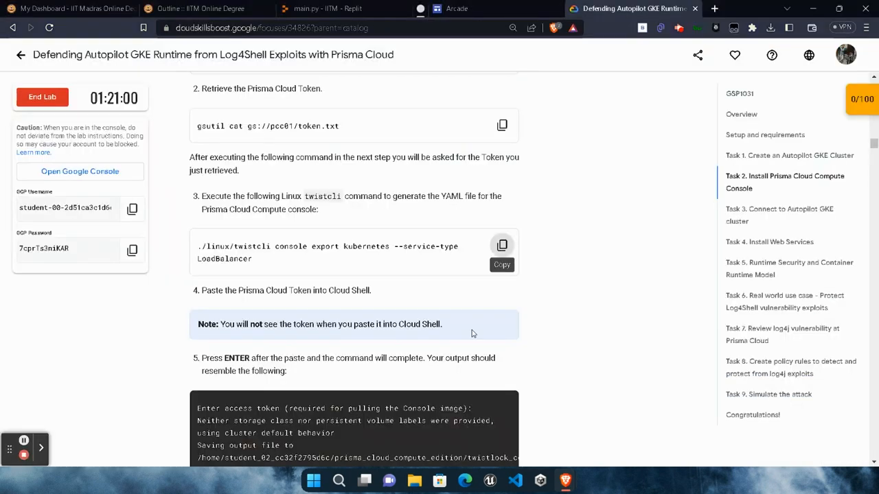
scroll(472, 333, down, 6)
click(502, 160)
mouse_move(565, 480)
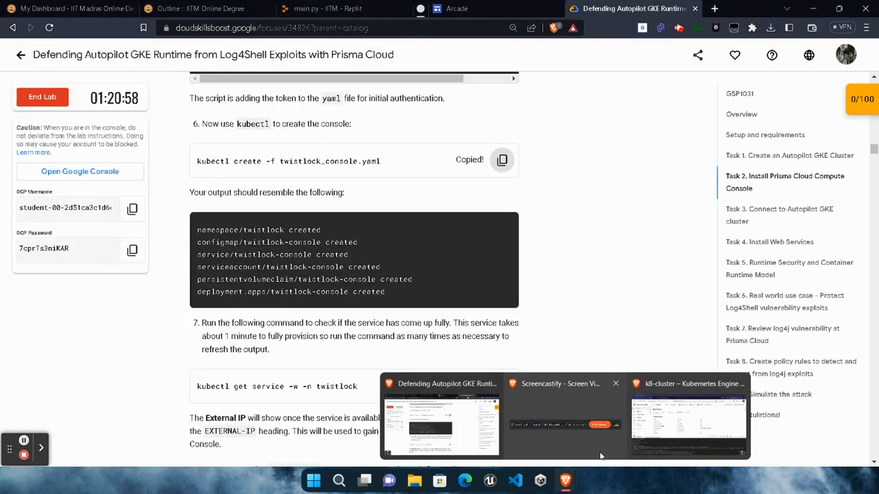
click(614, 455)
key(ctrl+v)
key(Return)
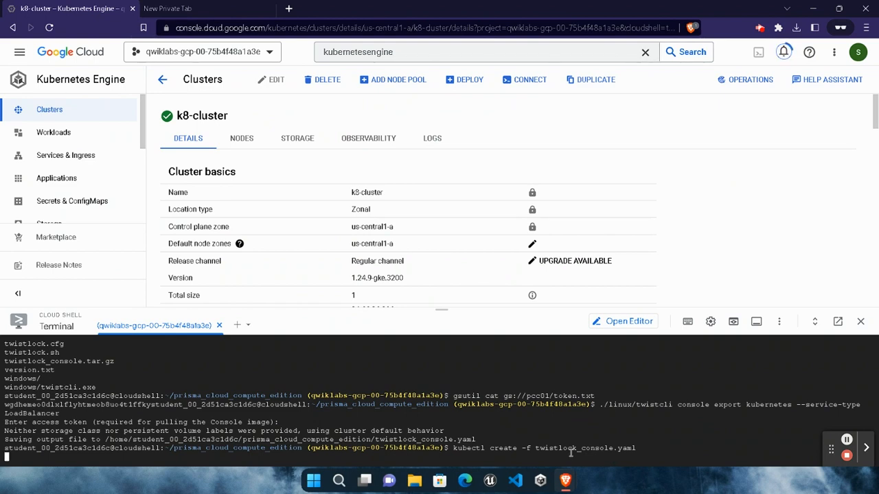
- Copy the lab's command kubectl get service -w -n twistlock, run it in Cloud Shell, and dismiss the cluster notification
mouse_move(565, 481)
click(447, 408)
scroll(502, 275, down, 3)
click(501, 273)
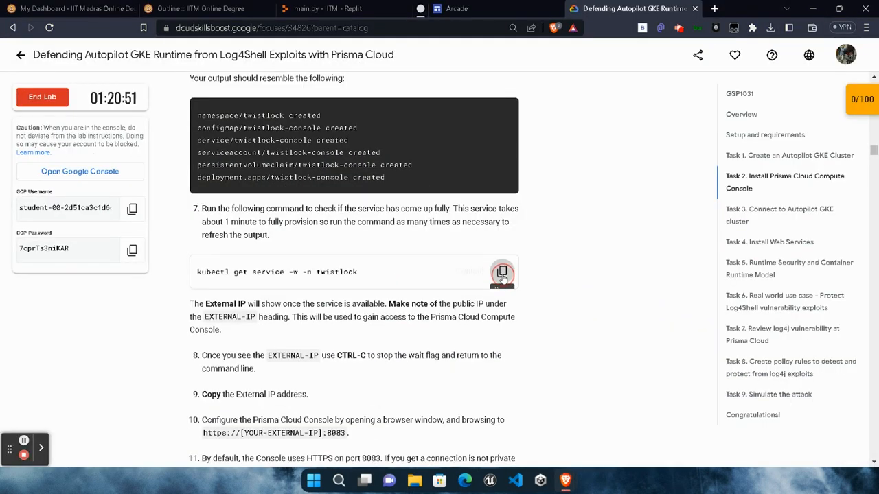
key(alt+Tab)
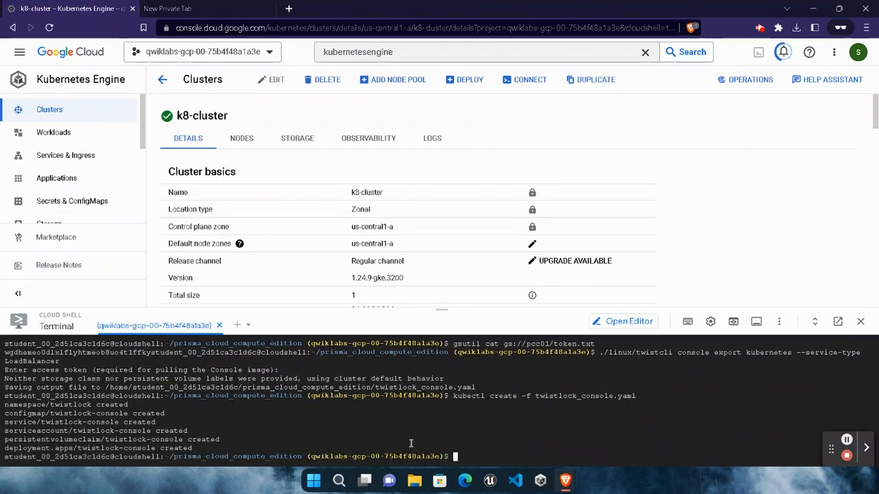
key(ctrl+v)
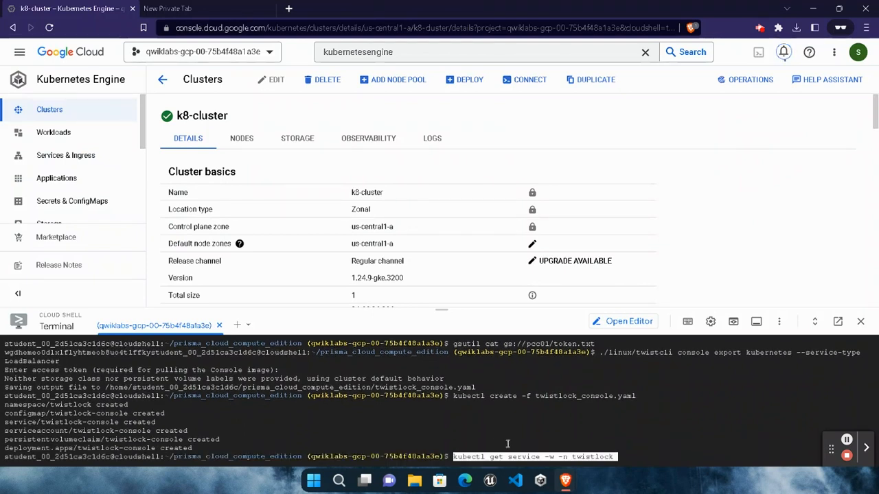
key(Return)
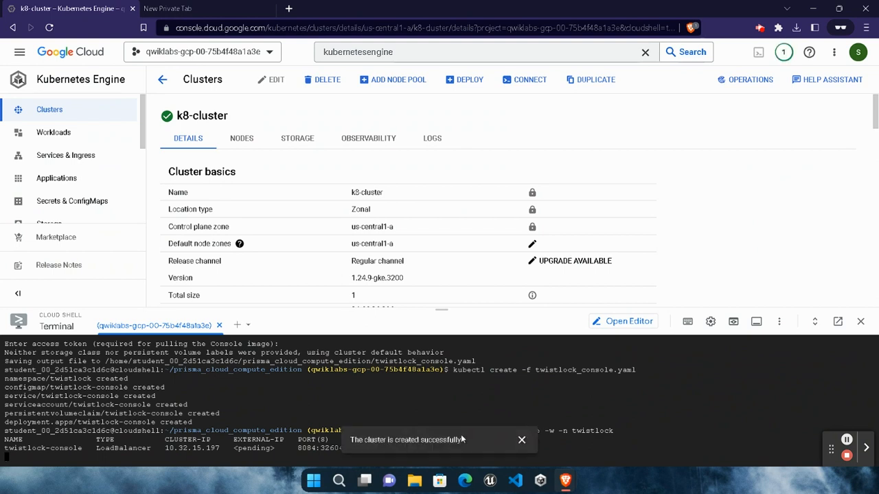
click(522, 439)
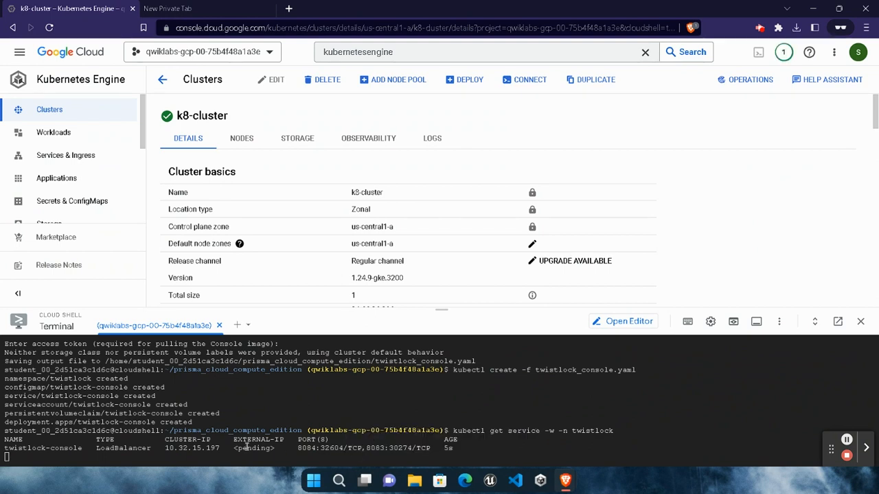
drag(235, 448, 276, 447)
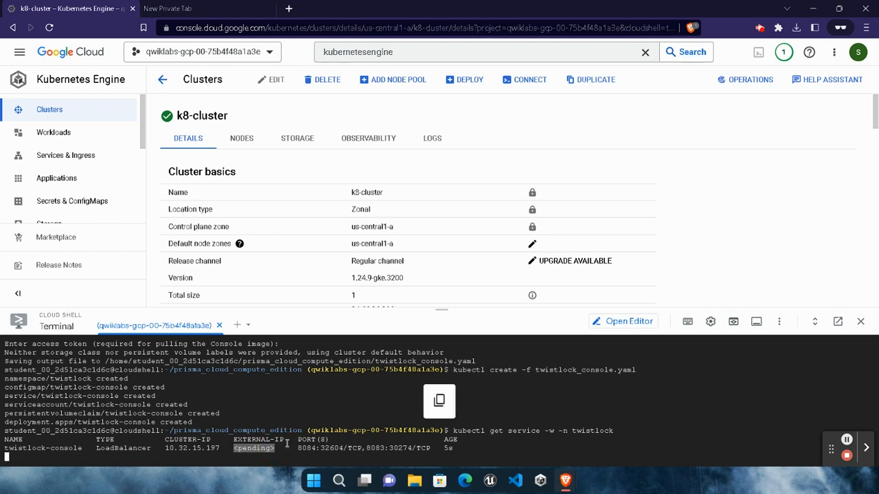
click(460, 445)
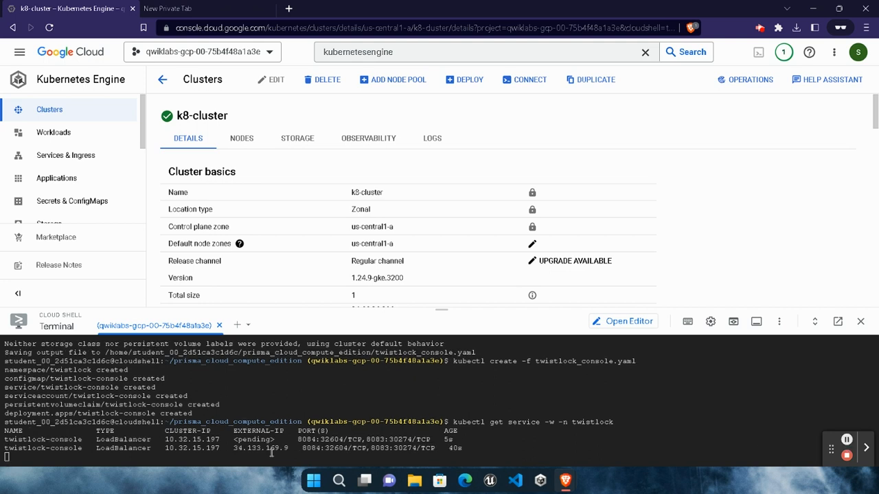
drag(234, 447, 288, 447)
mouse_move(565, 481)
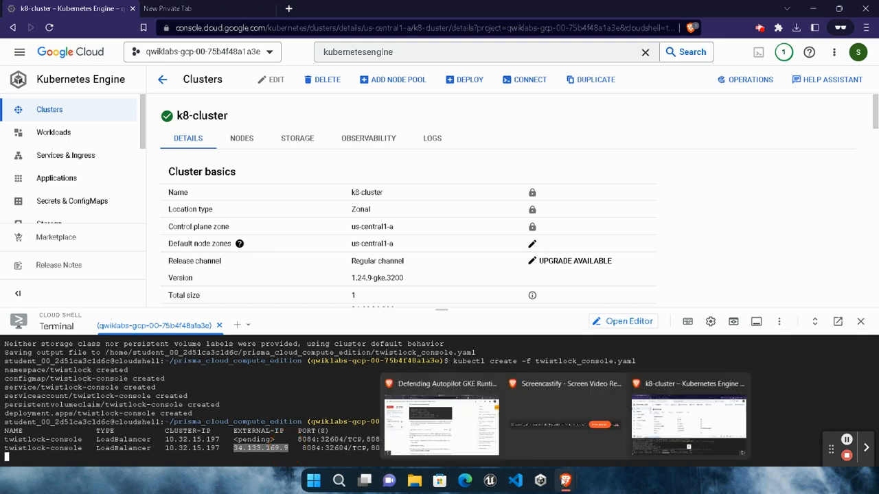
click(442, 419)
scroll(352, 323, down, 3)
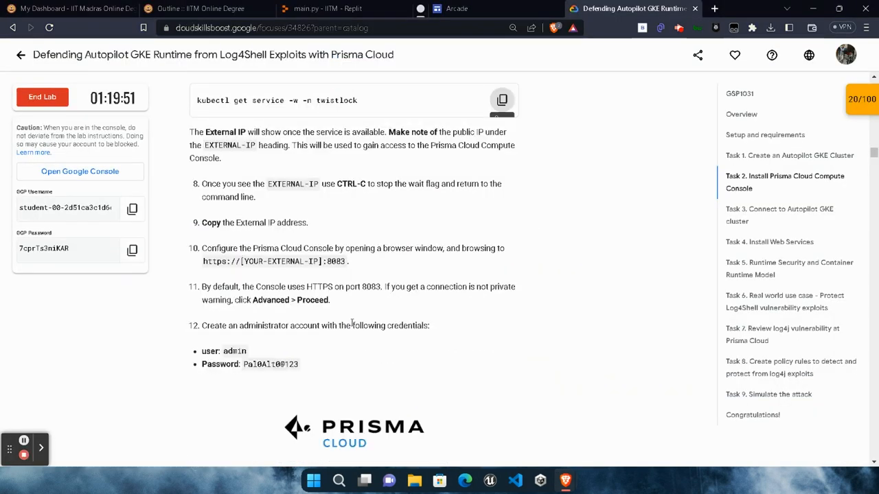
drag(202, 261, 347, 263)
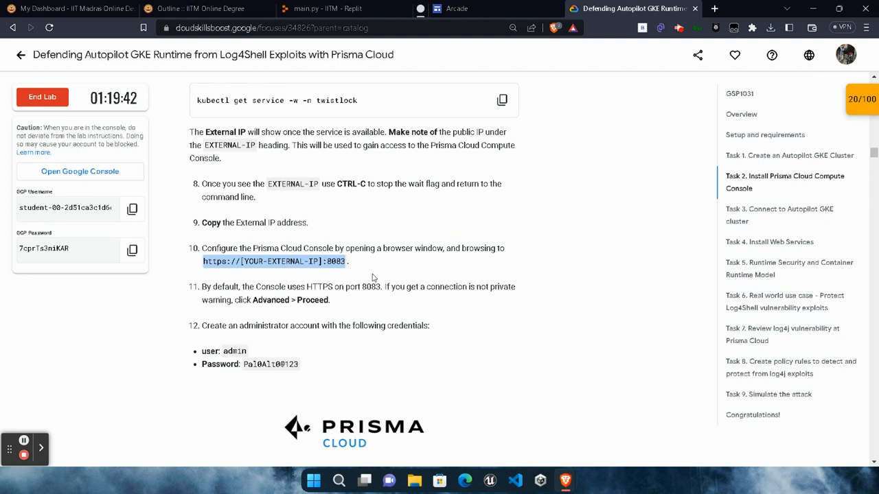
mouse_move(565, 480)
click(727, 432)
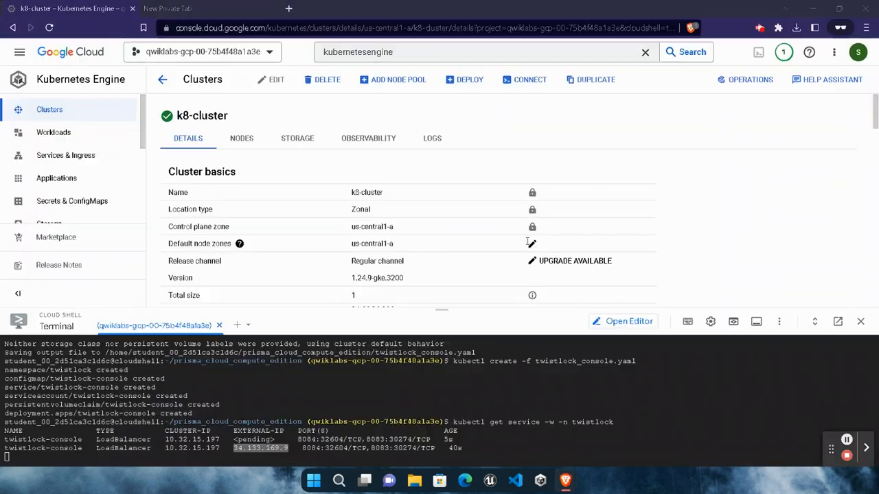
click(288, 10)
key(ctrl+v)
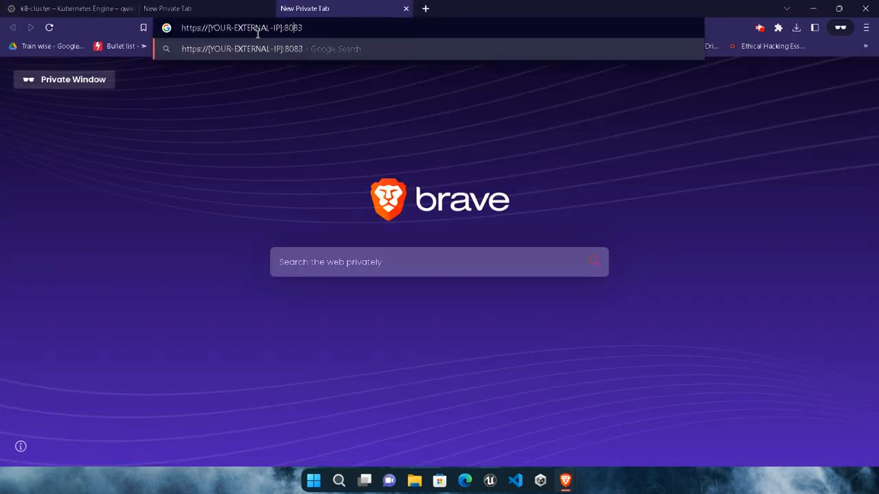
key(BackSpace)
key(BackSpace)
key(BackSpace)
key(BackSpace)
key(BackSpace)
key(BackSpace)
key(BackSpace)
key(BackSpace)
key(BackSpace)
key(BackSpace)
key(BackSpace)
key(BackSpace)
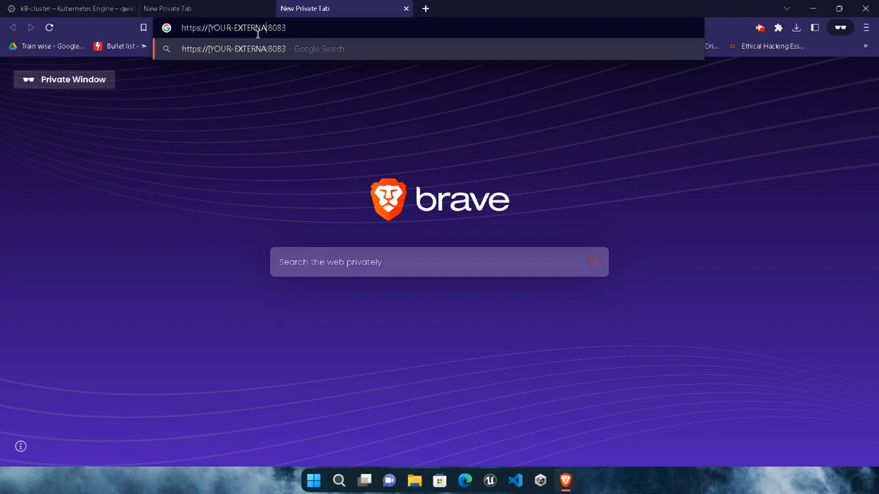
key(BackSpace)
key(BackSpace)
key(BackSpace)
key(BackSpace)
key(BackSpace)
key(BackSpace)
key(BackSpace)
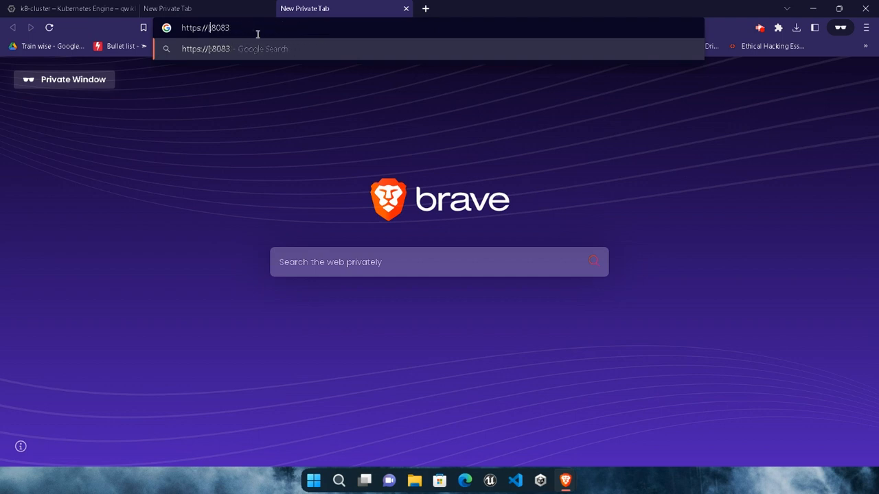
click(182, 5)
click(72, 8)
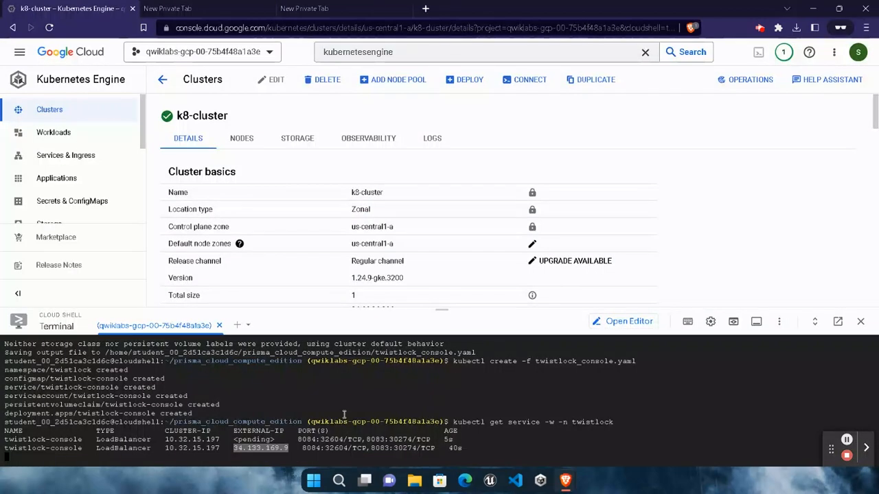
double_click(238, 448)
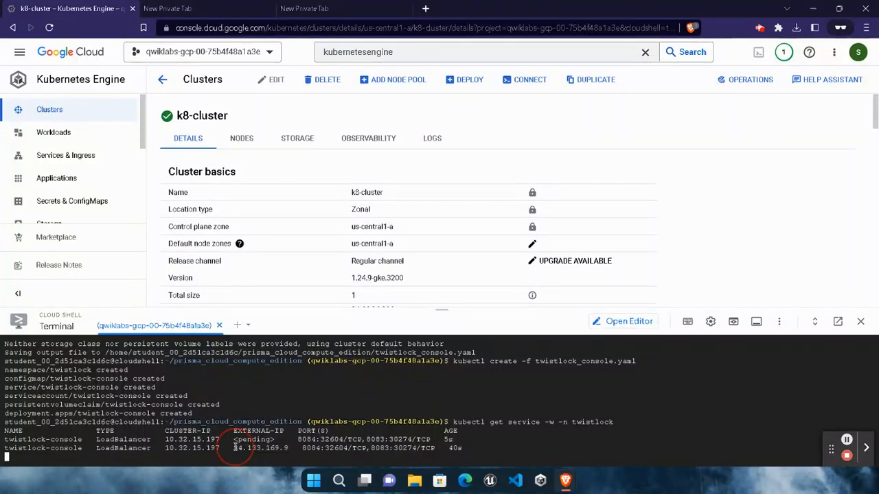
key(ctrl+c)
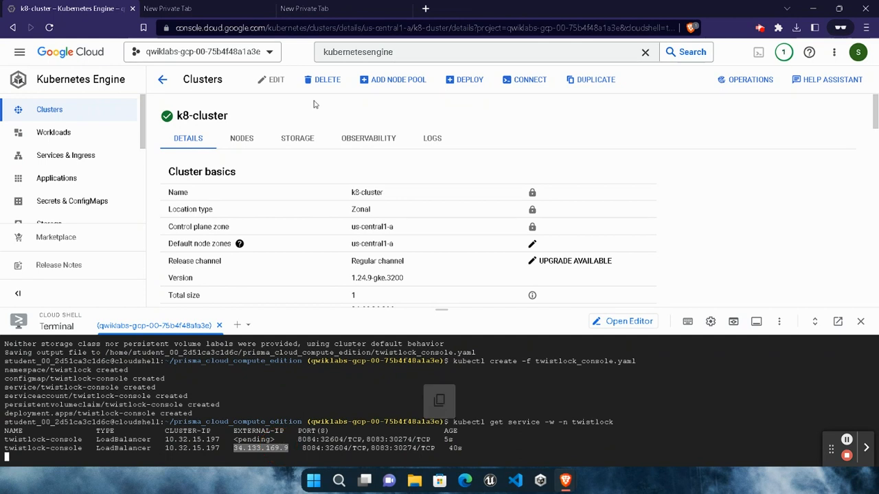
click(320, 10)
key(ctrl+v)
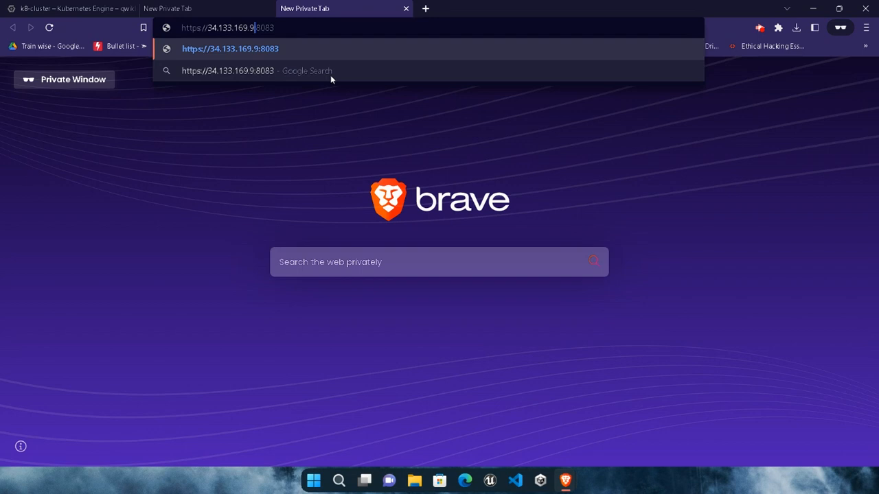
key(Return)
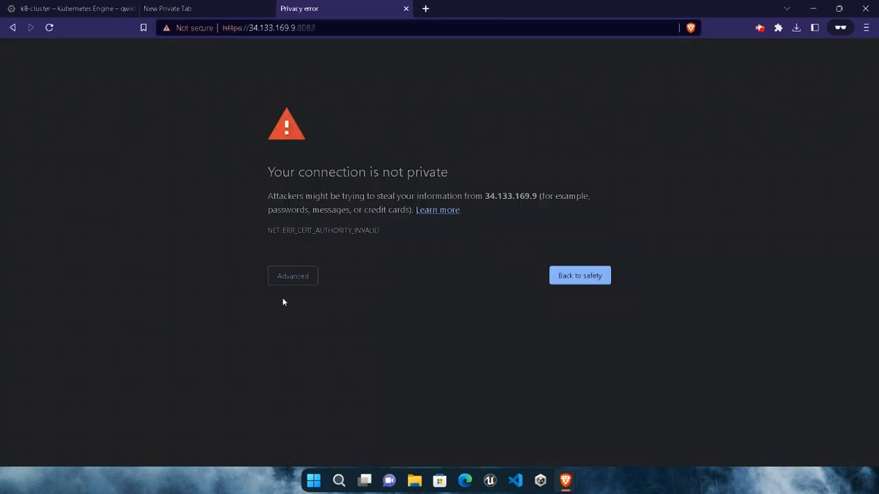
- Bypass the private connection warning and proceed to the Prisma Cloud console at 34.133.169.9
click(288, 278)
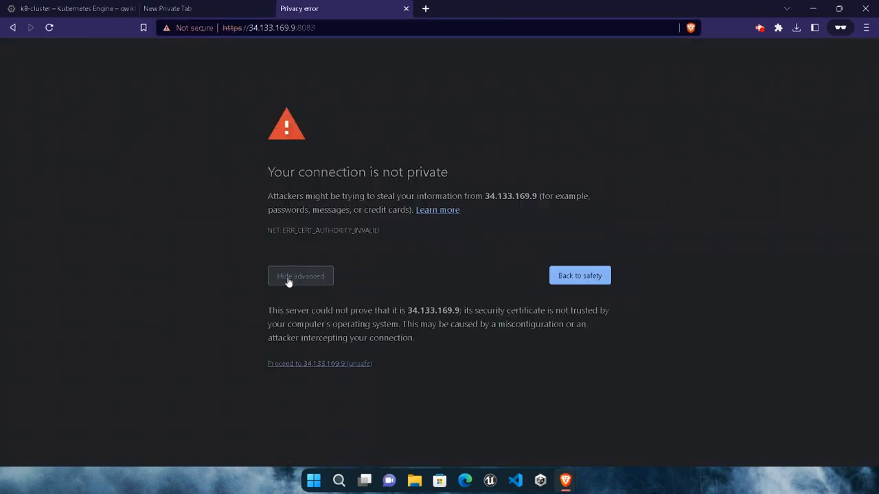
click(299, 364)
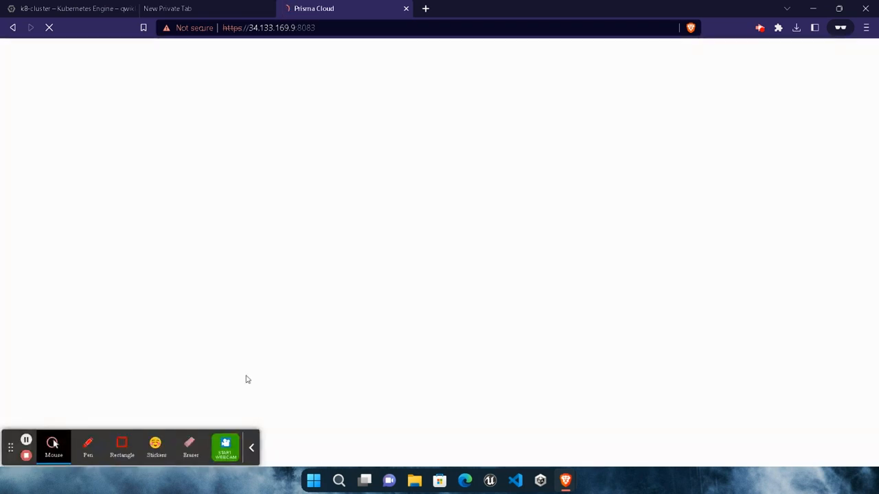
click(251, 450)
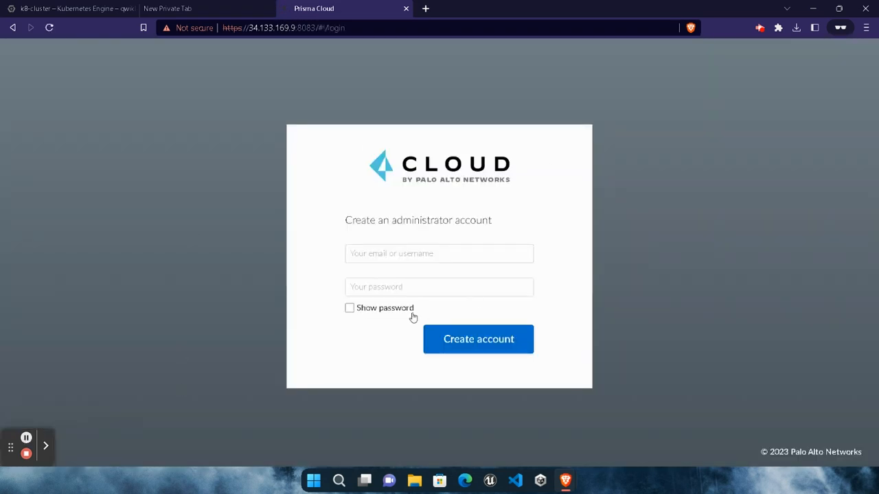
- Create the Prisma Cloud administrator account with username admin and the account password copied from the lab instructions
click(373, 255)
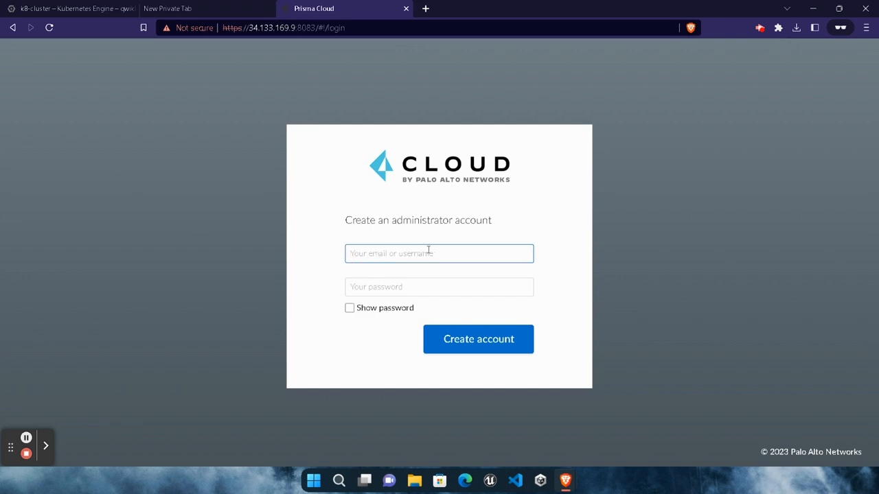
text(admin)
mouse_move(570, 486)
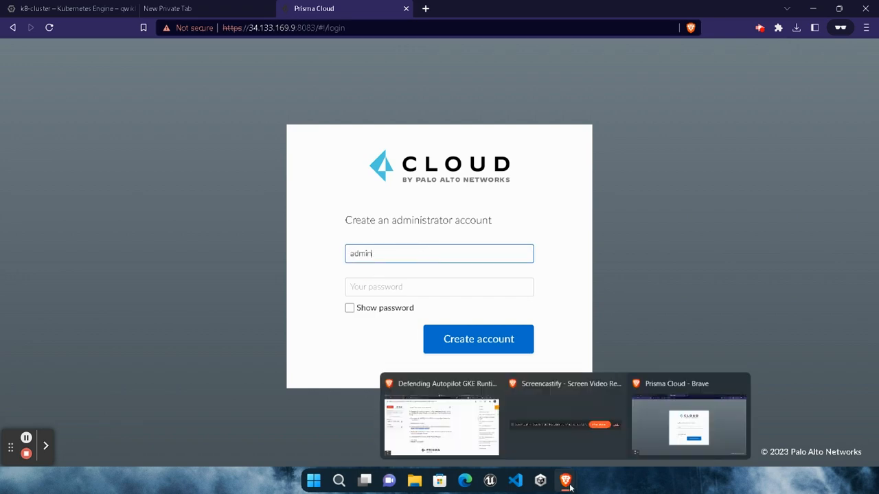
click(473, 442)
scroll(379, 318, down, 2)
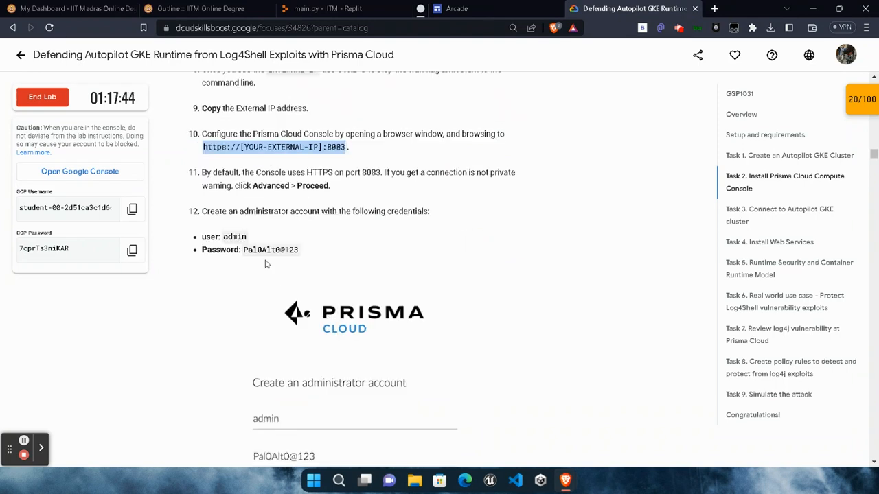
drag(243, 253, 299, 252)
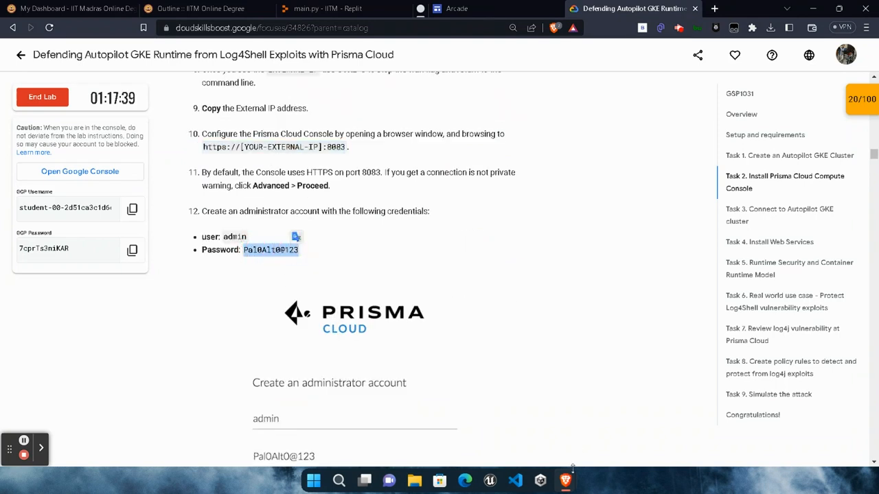
mouse_move(565, 480)
click(657, 412)
click(437, 288)
key(ctrl+v)
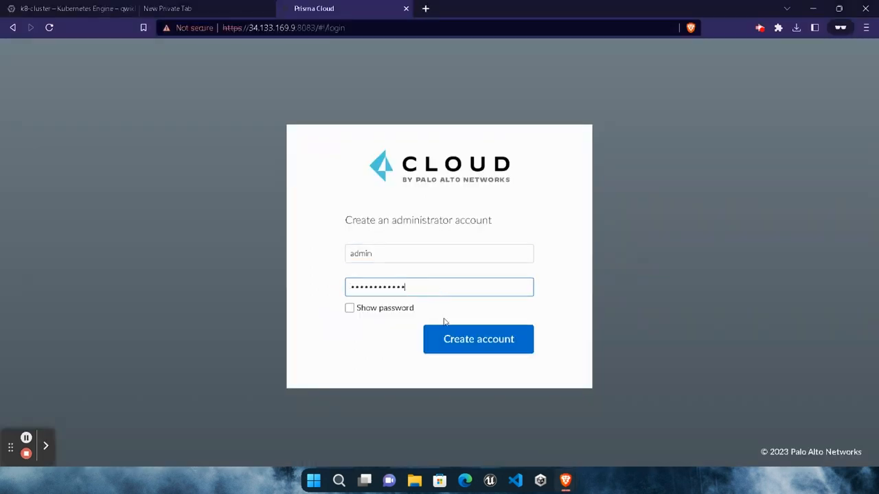
click(450, 347)
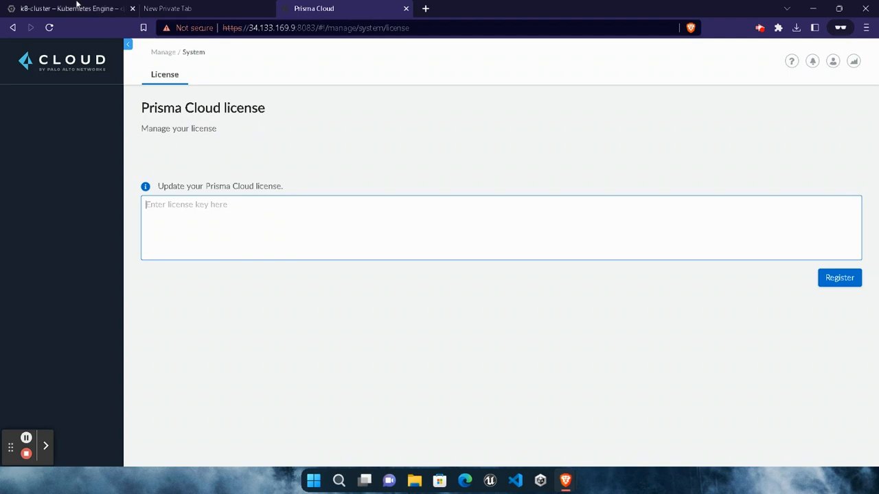
- Stop the running twistlock service watch in the k8-cluster Cloud Shell session
click(76, 8)
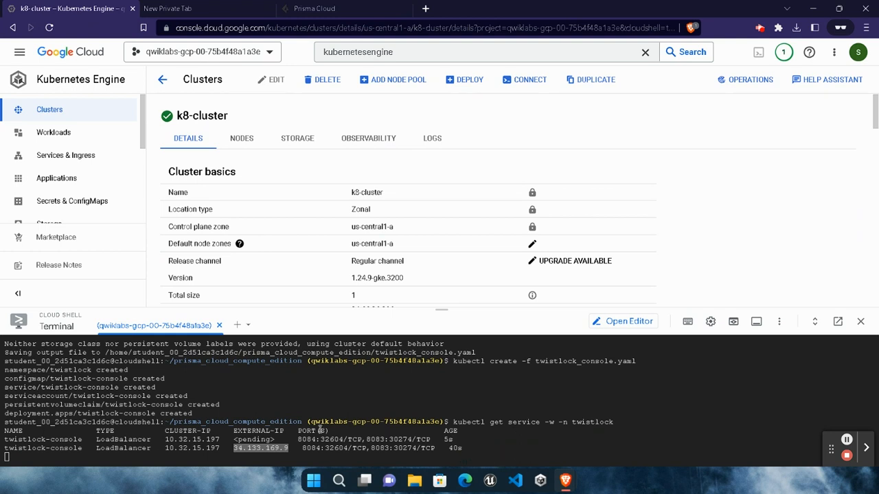
click(326, 458)
key(ctrl+c)
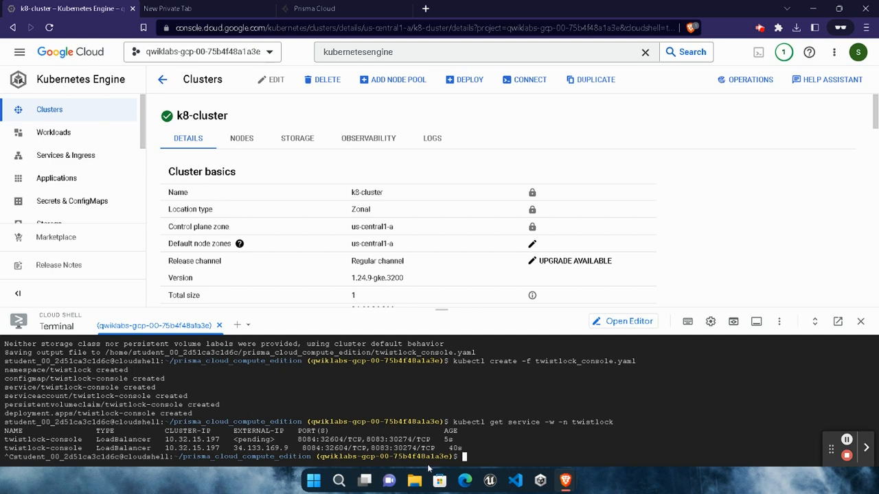
- Copy the lab's license retrieval command gsutil cat gs://pcc01/key.txt and run it in Cloud Shell
mouse_move(565, 481)
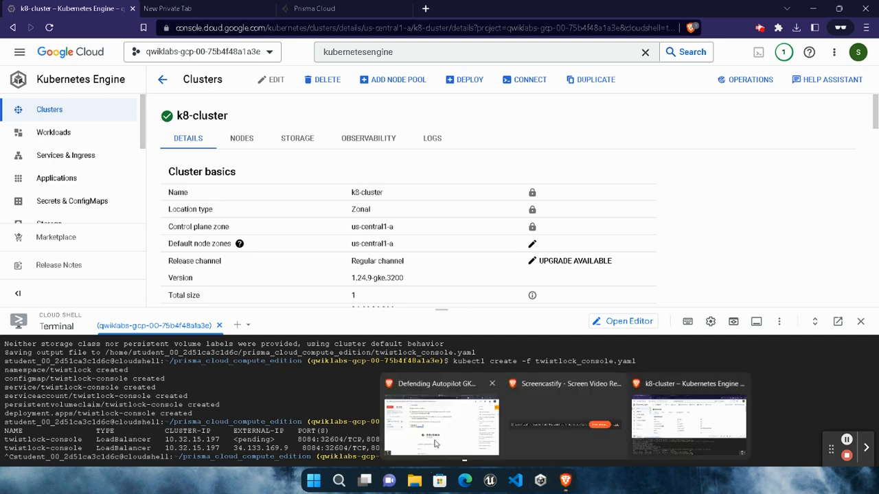
click(442, 415)
scroll(427, 314, down, 5)
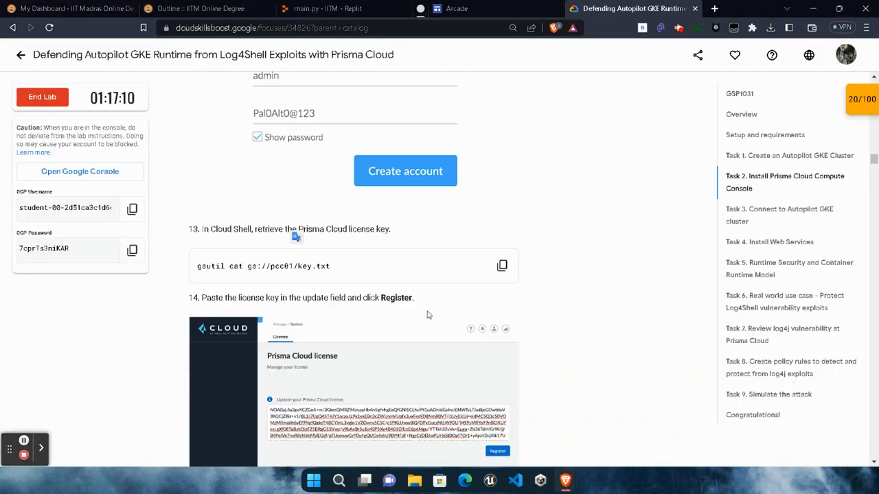
click(502, 265)
mouse_move(565, 480)
click(621, 439)
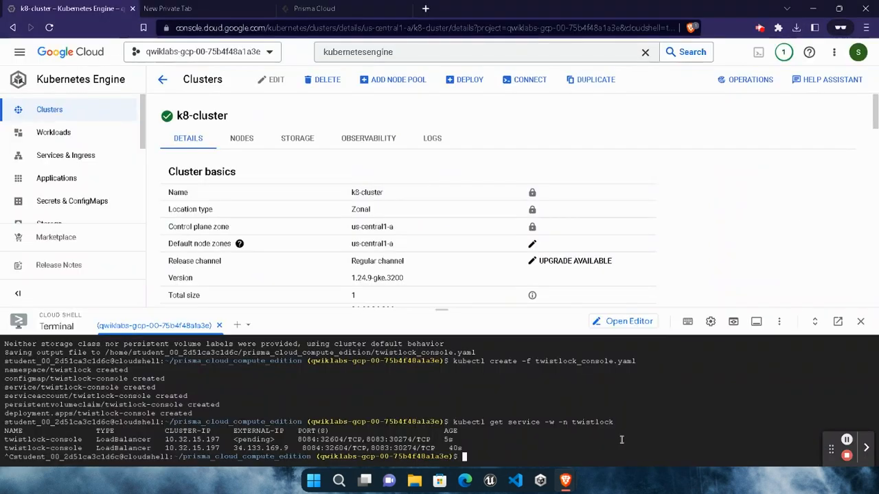
key(ctrl+v)
key(Return)
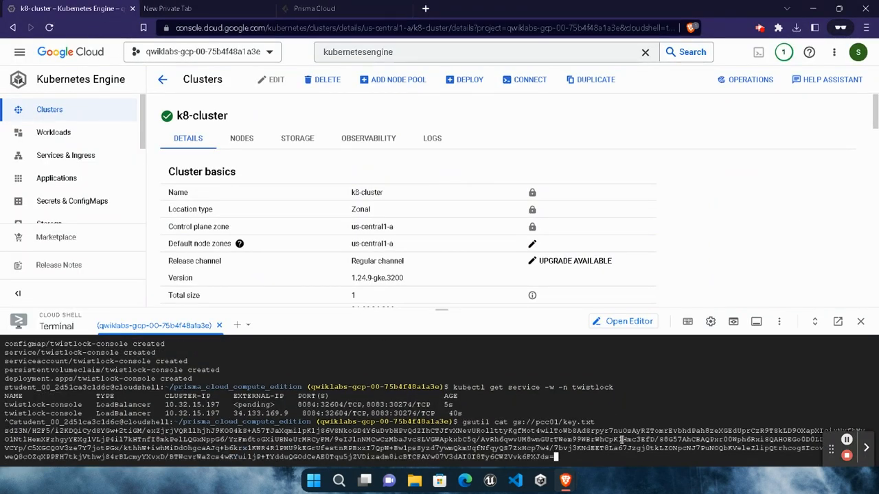
- Copy the license key from the Cloud Shell output into the Prisma Cloud license field and try to register it
mouse_move(564, 480)
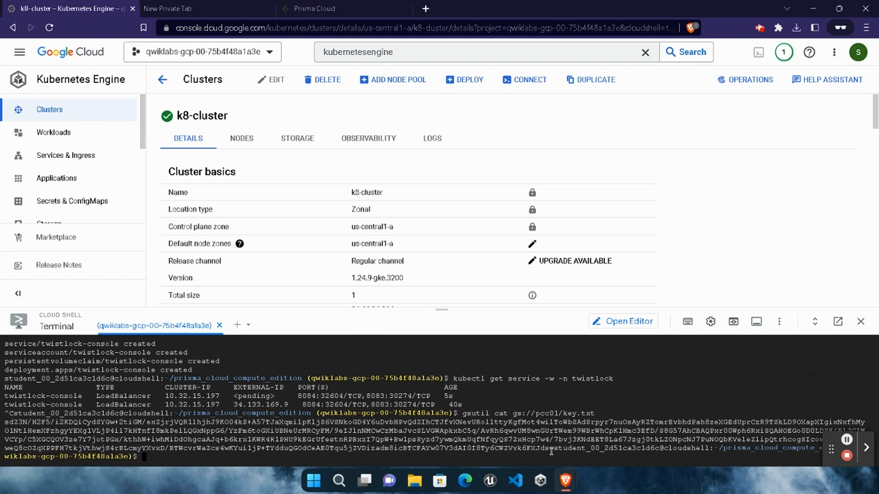
drag(555, 448, 586, 447)
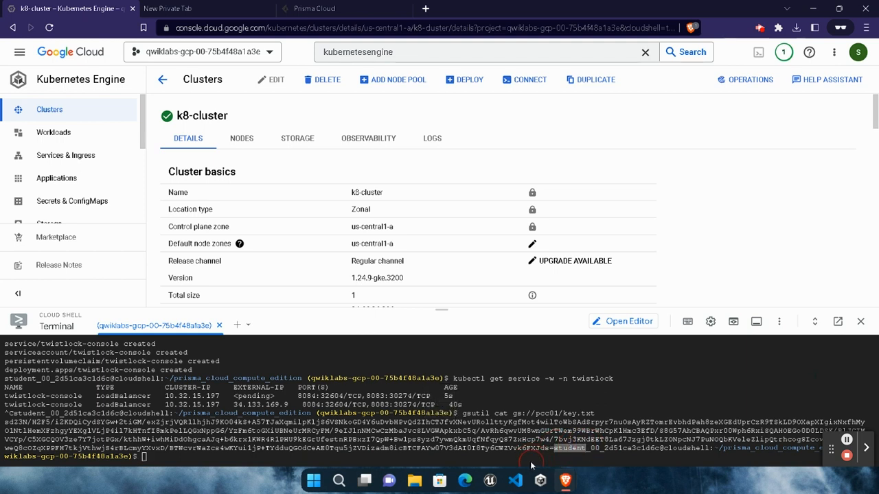
click(549, 448)
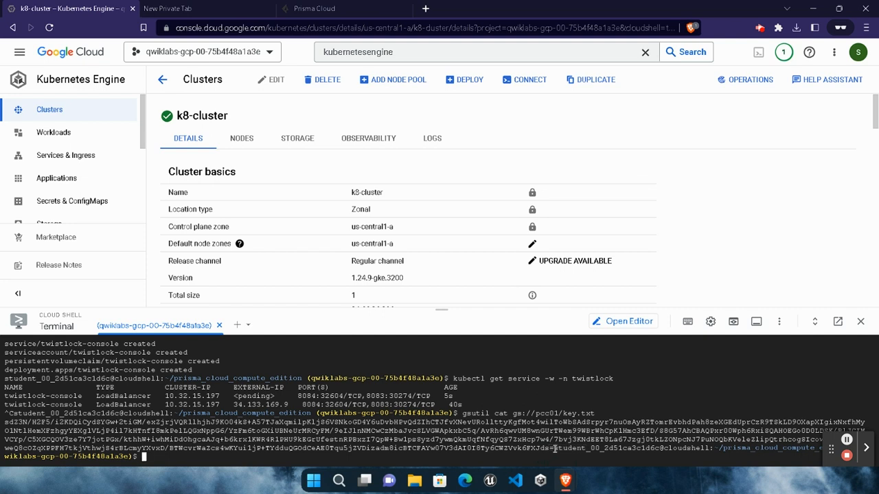
drag(554, 448, 390, 431)
drag(554, 448, 2, 427)
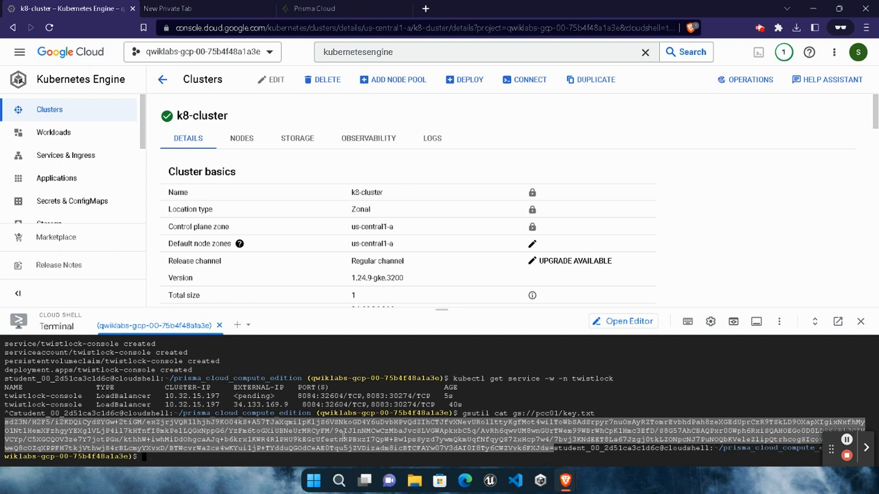
click(317, 8)
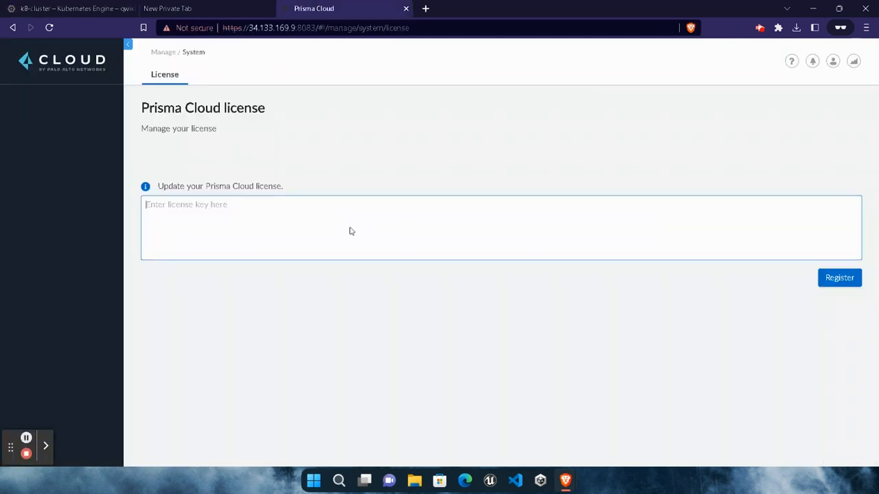
key(ctrl+v)
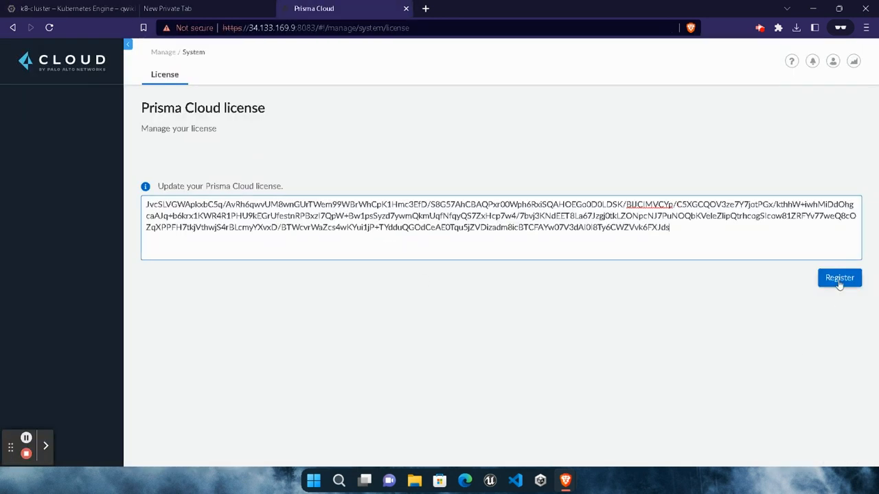
click(839, 280)
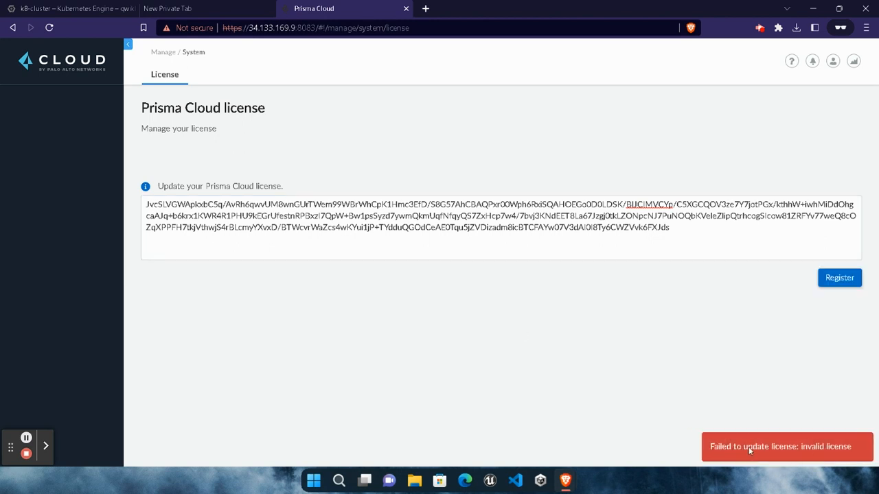
- Clear the license field and try again to register the license key recopied from Cloud Shell, selecting it from its end backwards
click(554, 238)
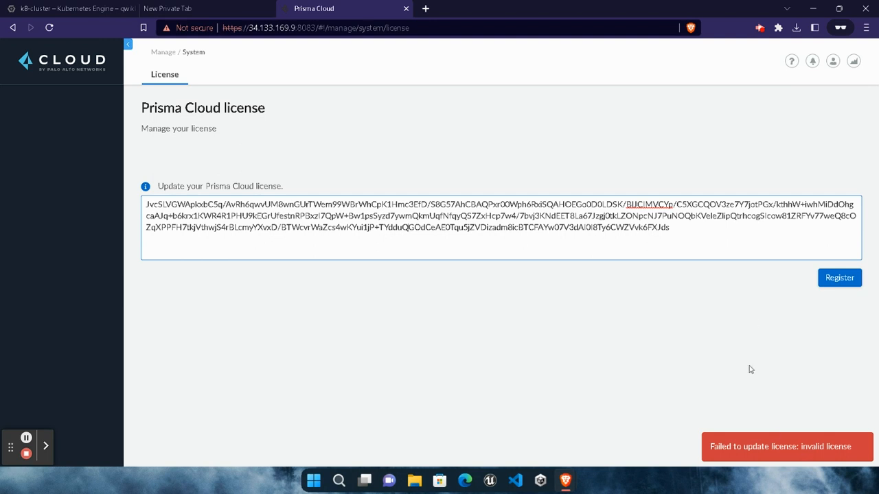
click(716, 227)
key(ctrl+a)
key(BackSpace)
click(69, 8)
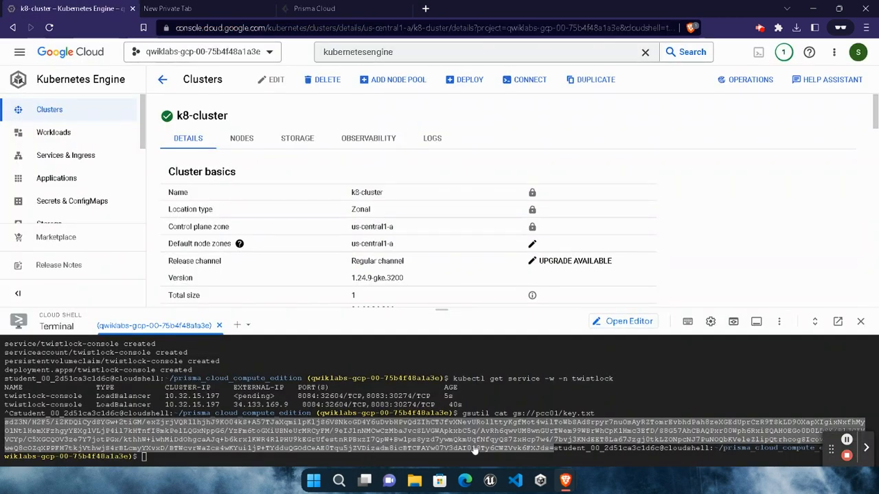
click(553, 448)
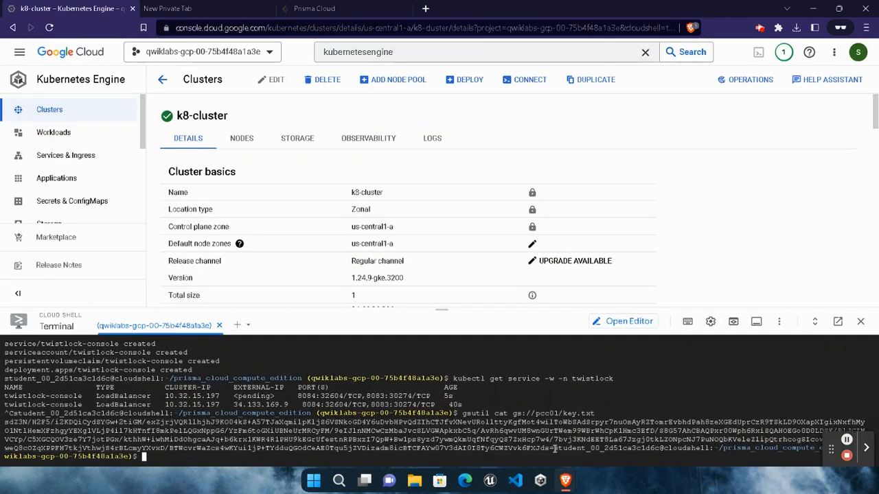
drag(554, 448, 7, 420)
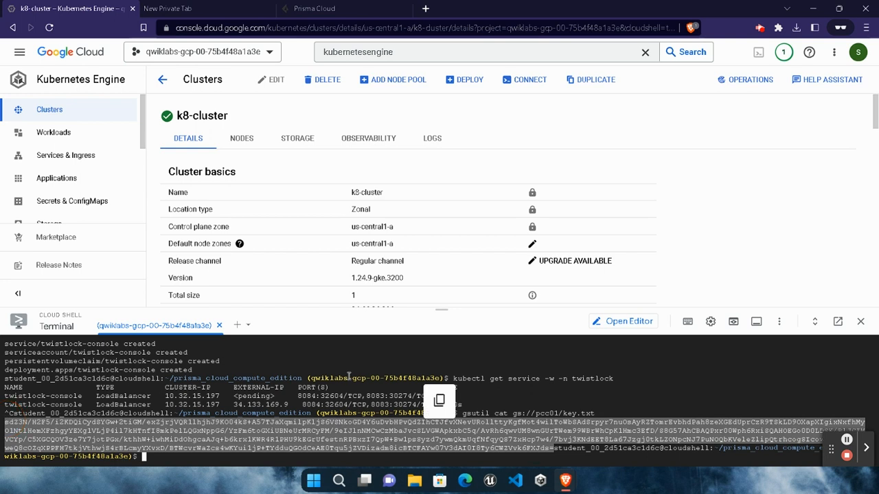
click(322, 9)
key(ctrl+v)
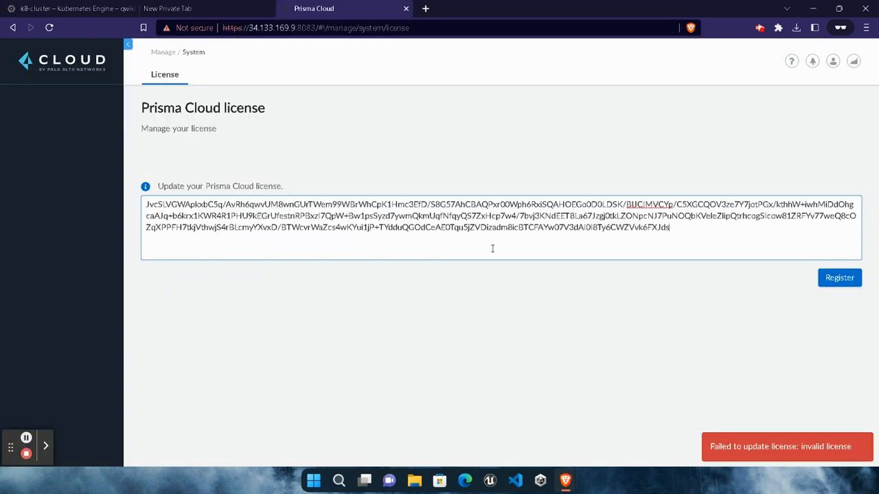
click(839, 278)
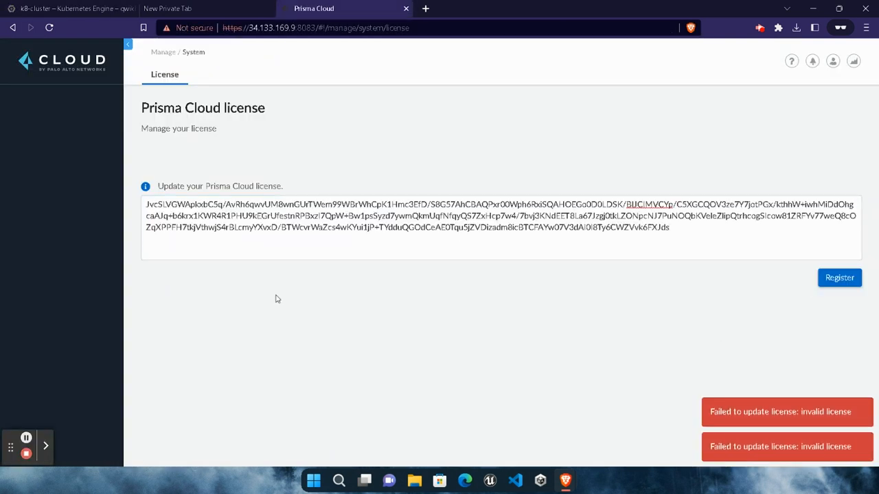
- Replace the license field's contents with the complete license key copied from Cloud Shell, from its first character through the final equals sign
click(321, 228)
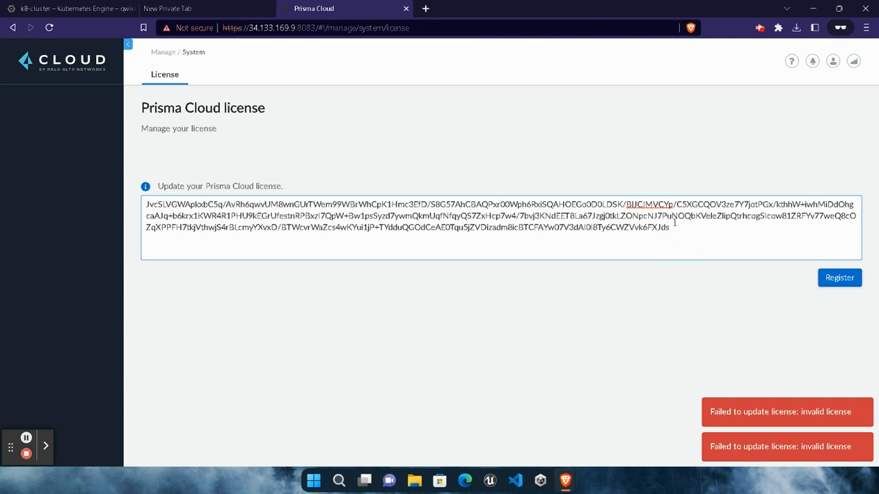
click(75, 8)
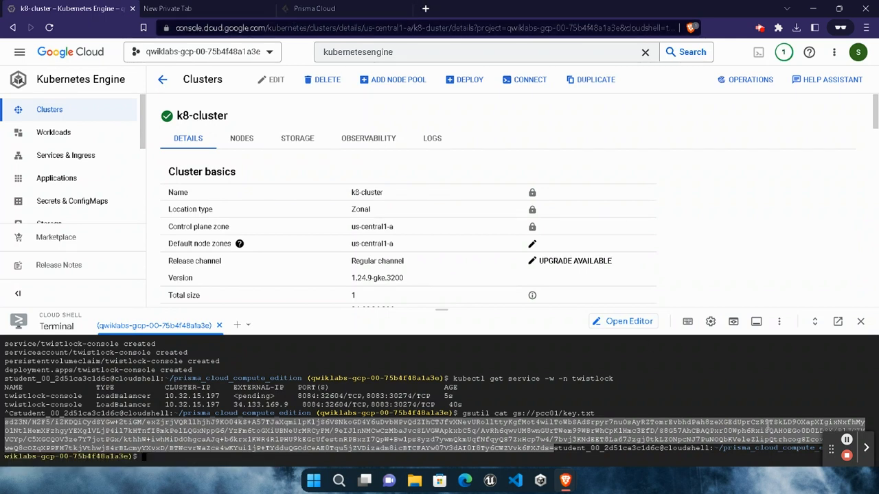
click(649, 450)
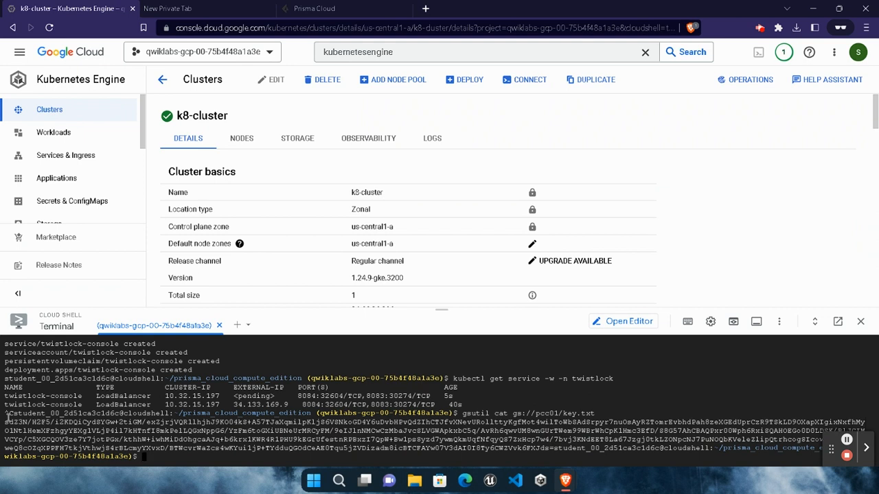
drag(5, 420, 556, 451)
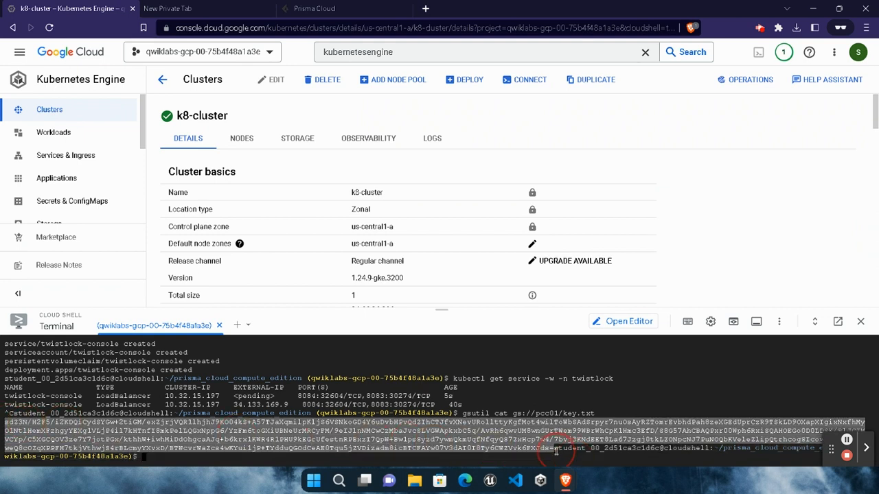
click(329, 6)
key(ctrl+a)
key(ctrl+v)
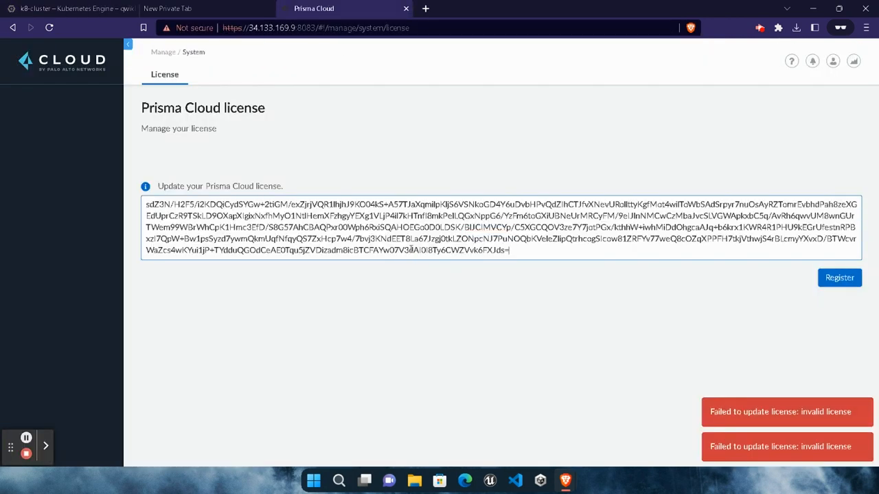
- Register the pasted Prisma Cloud license and dismiss the update confirmation and the introductory tour
click(77, 8)
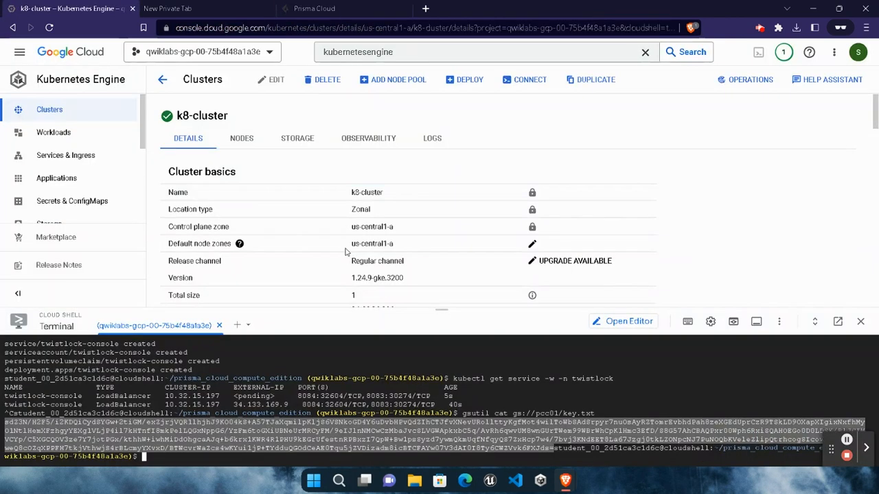
click(335, 5)
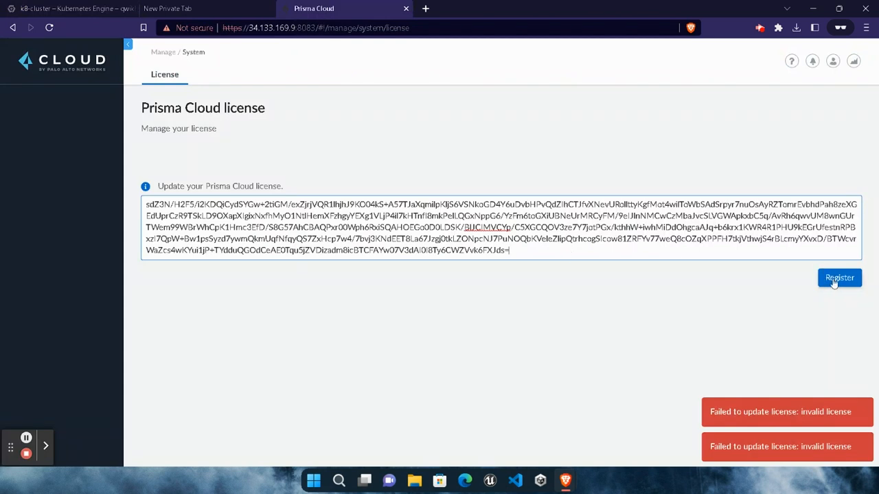
click(827, 276)
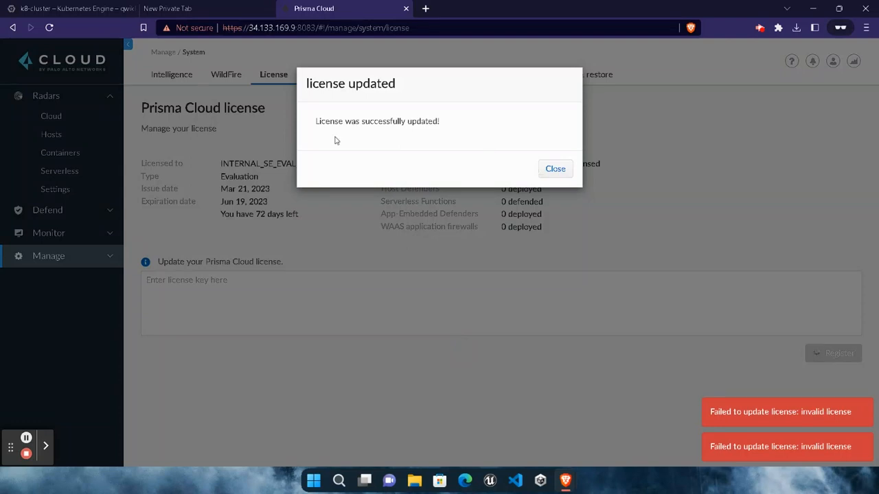
click(553, 168)
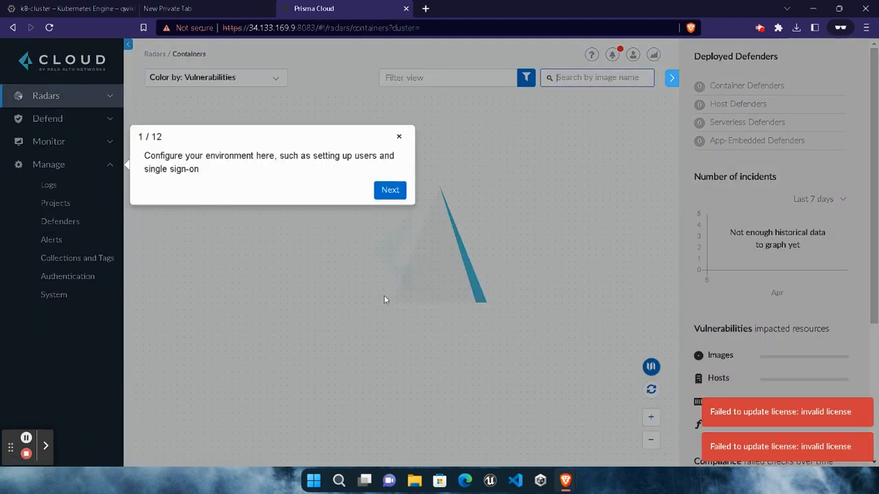
click(398, 136)
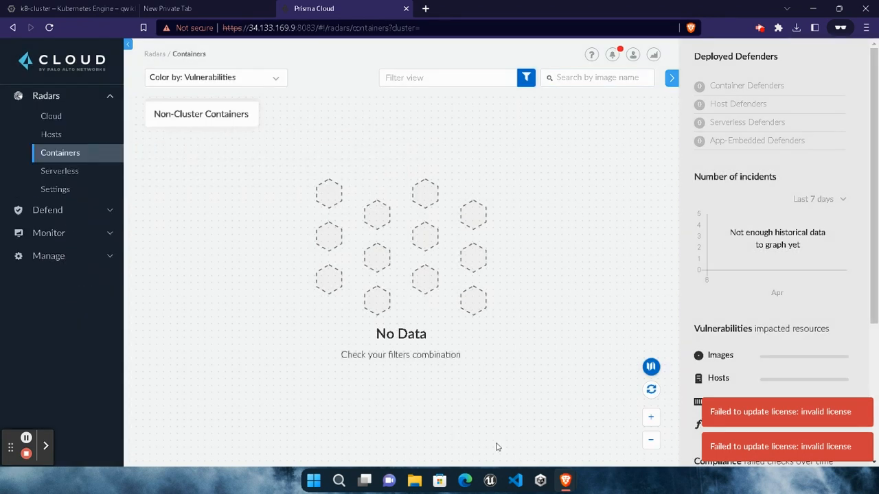
- Return to the Google Cloud console, close the developer tools, and open the list of Kubernetes clusters
click(69, 8)
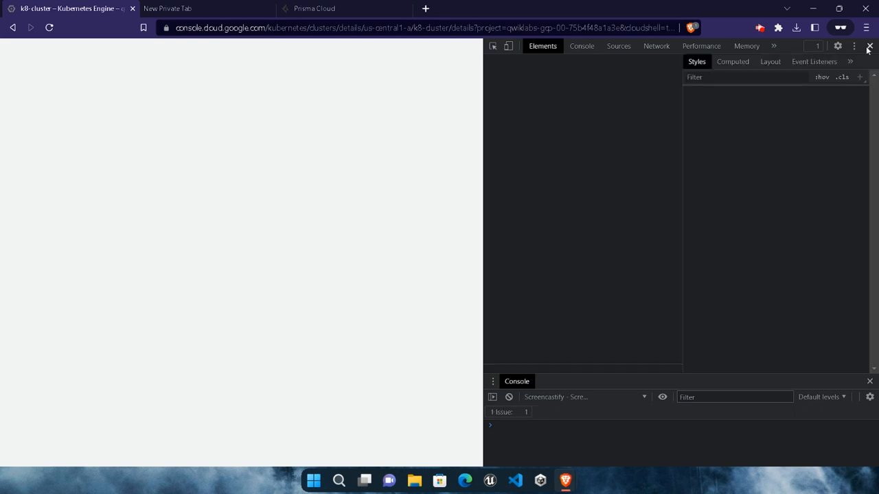
click(869, 46)
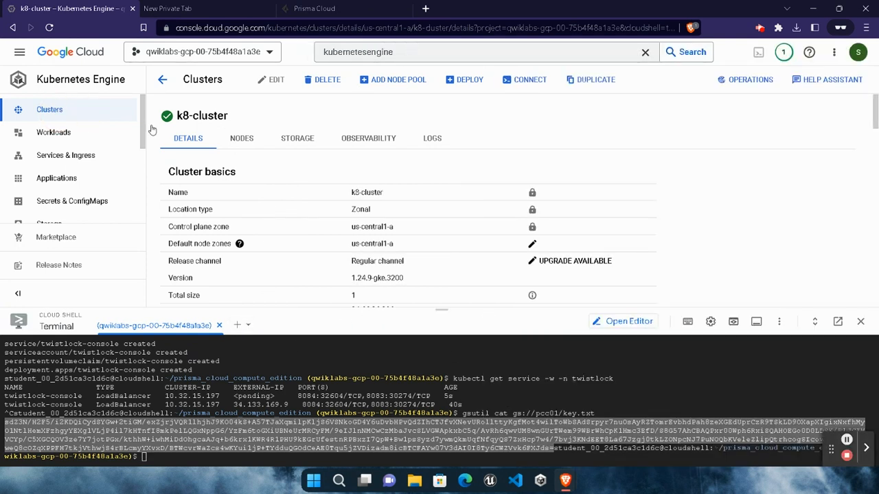
click(49, 110)
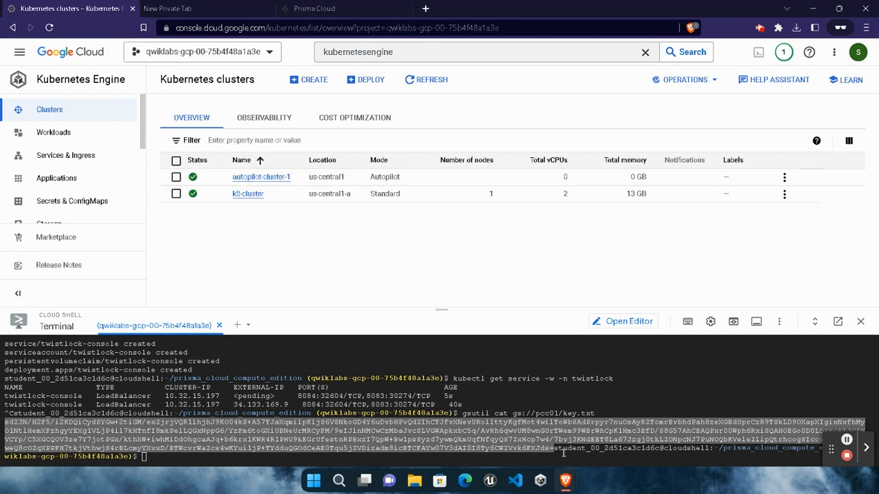
- Switch to the lab instructions and check the progress of Task 1's "Create an Autopilot GKE Cluster" objective
mouse_move(556, 484)
click(474, 412)
scroll(398, 340, up, 8)
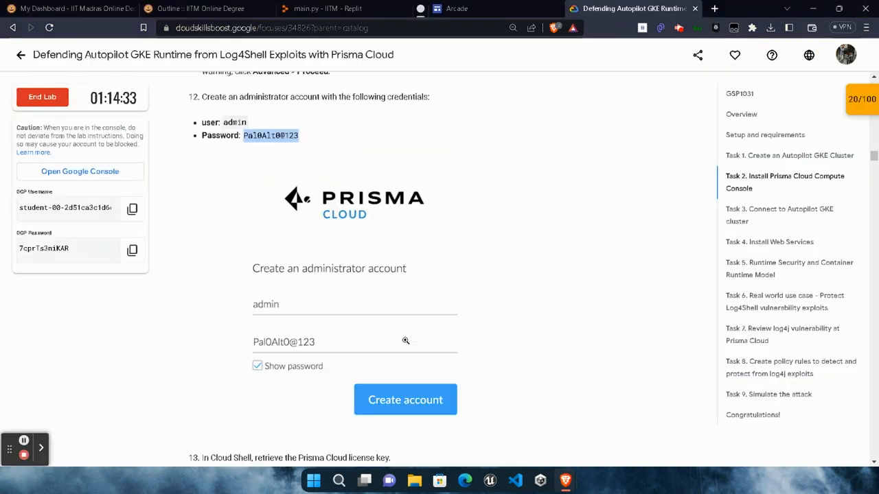
click(745, 156)
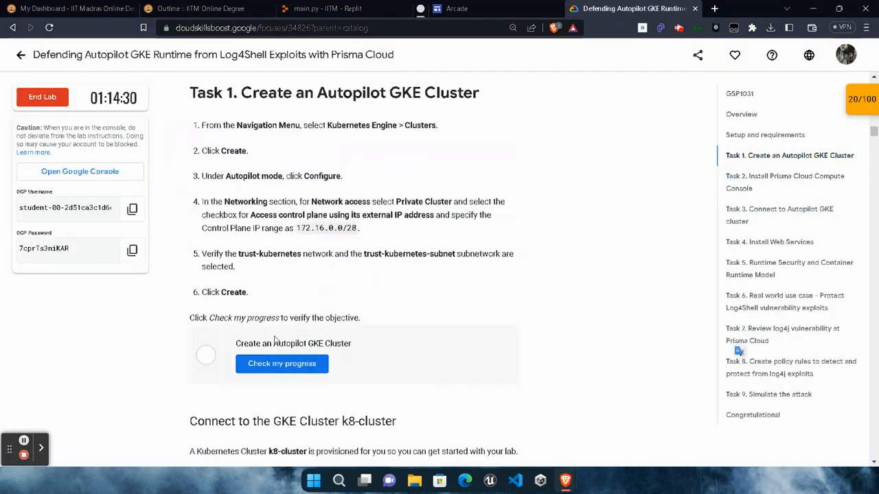
click(280, 369)
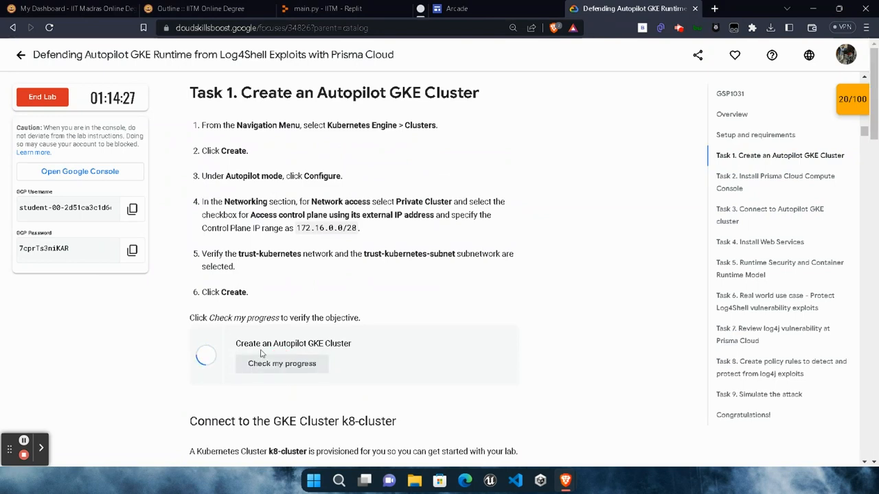
drag(210, 387, 377, 391)
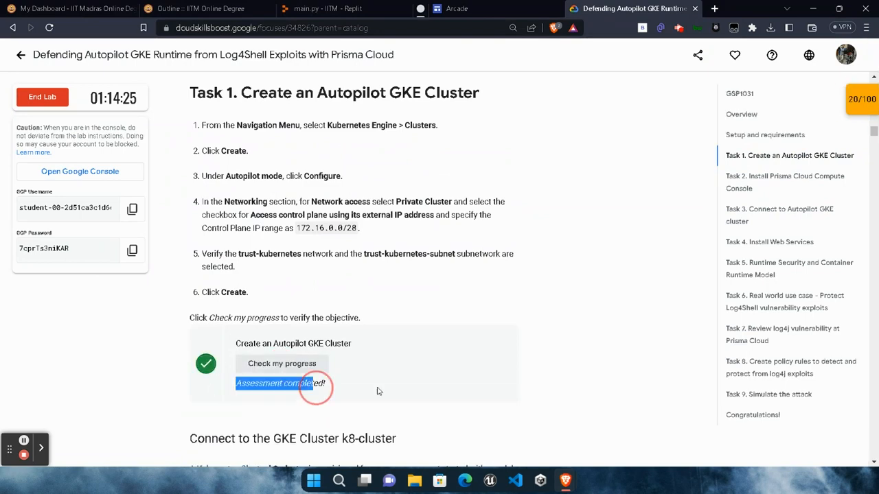
click(407, 381)
- Check the progress of the "Install Prisma Cloud Compute Console" objective in Task 2 of the lab
scroll(441, 364, down, 20)
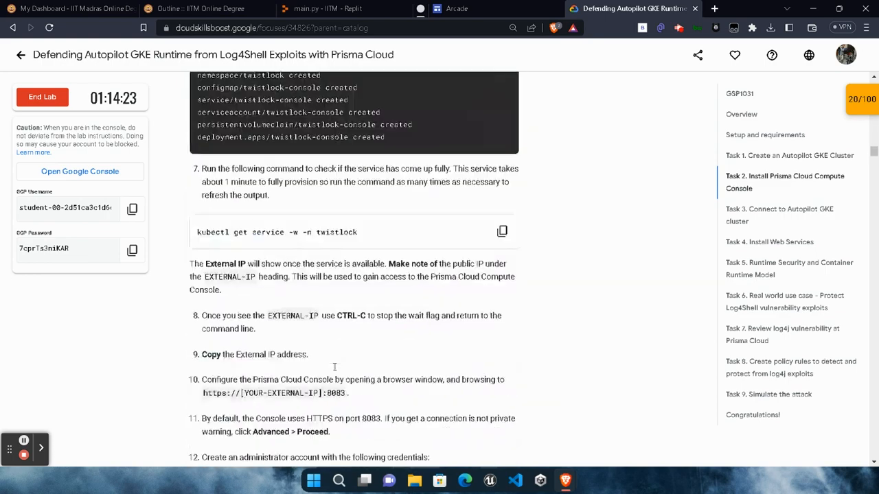
scroll(334, 371, down, 10)
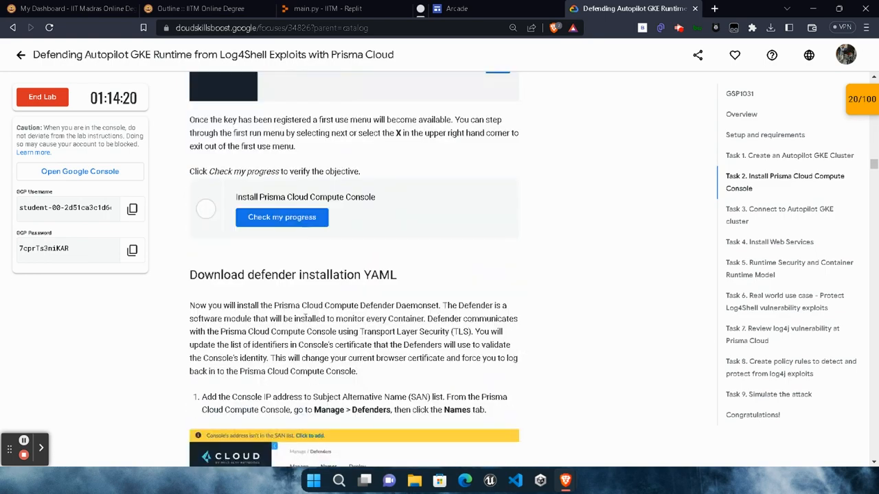
click(292, 227)
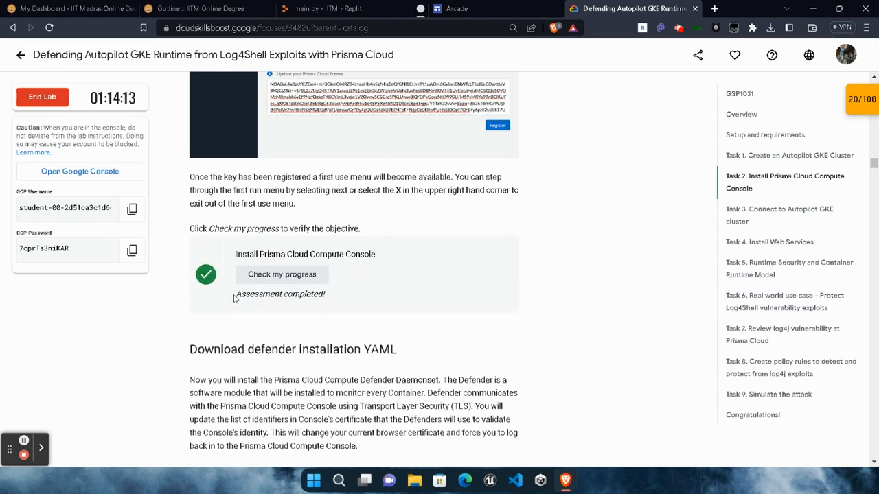
drag(235, 298, 433, 308)
click(433, 309)
- Review the SAN instructions, then switch to Prisma Cloud and open the Console names list for Defenders
scroll(423, 309, down, 6)
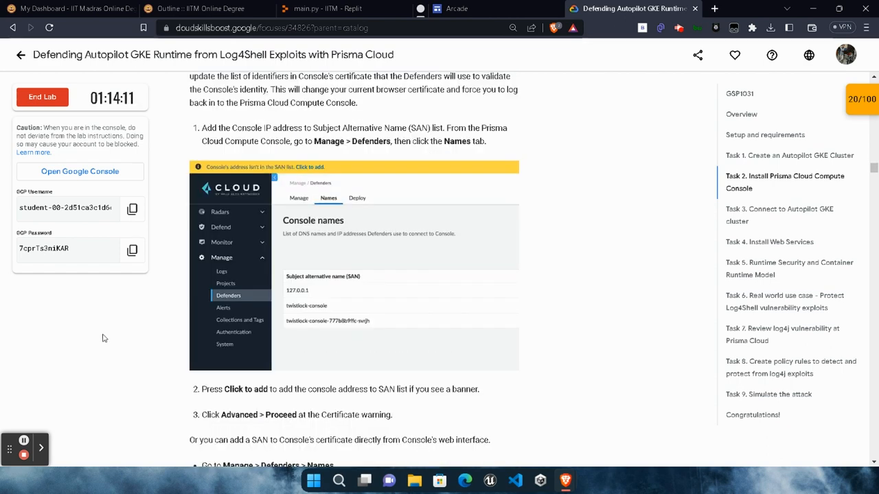
scroll(102, 338, down, 4)
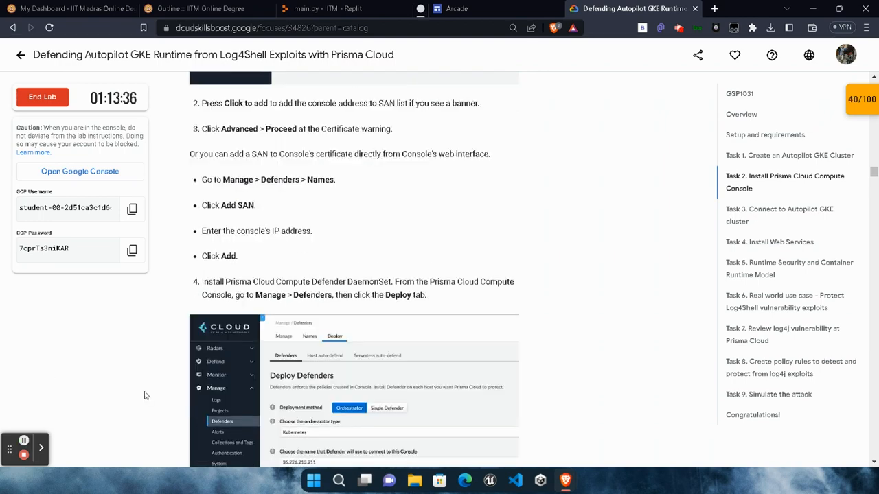
mouse_move(565, 481)
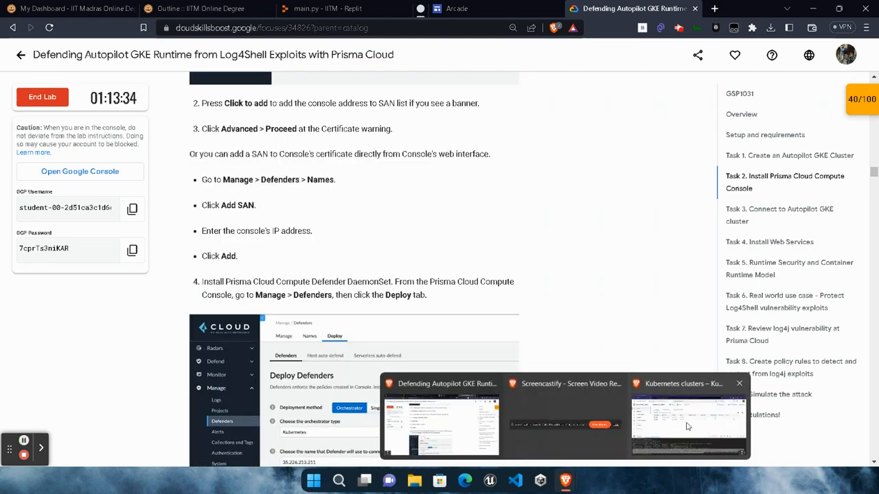
click(688, 426)
click(335, 6)
click(95, 257)
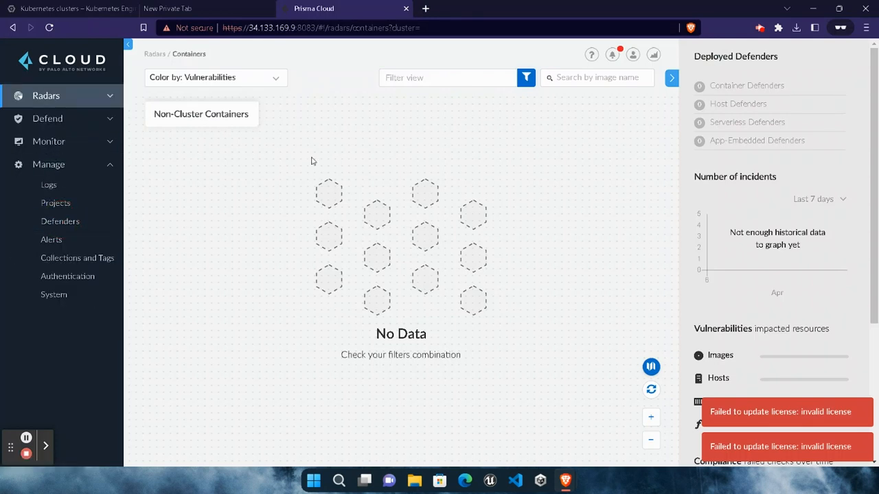
click(67, 217)
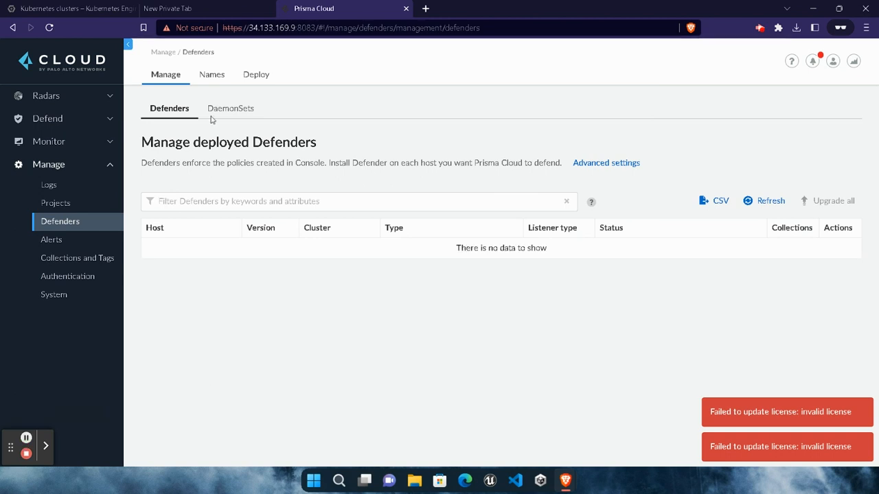
click(217, 76)
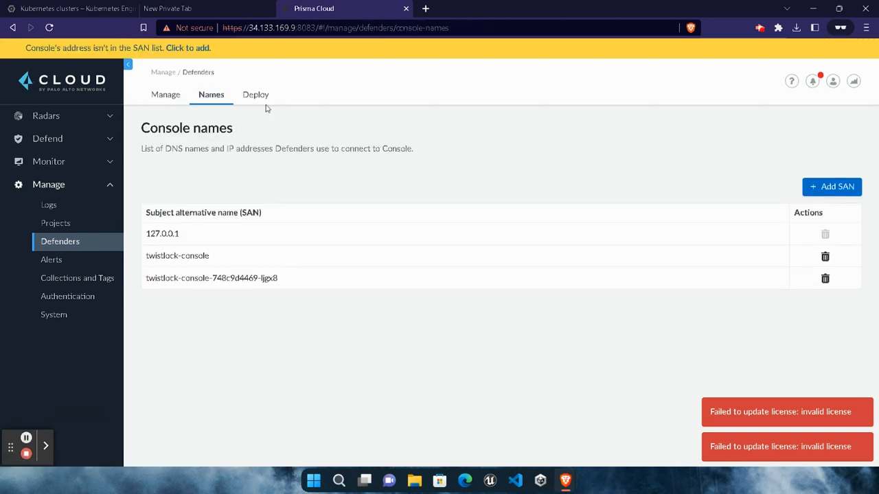
- Add the Console's address to the SAN list from the banner and proceed past the browser's certificate warning
click(189, 48)
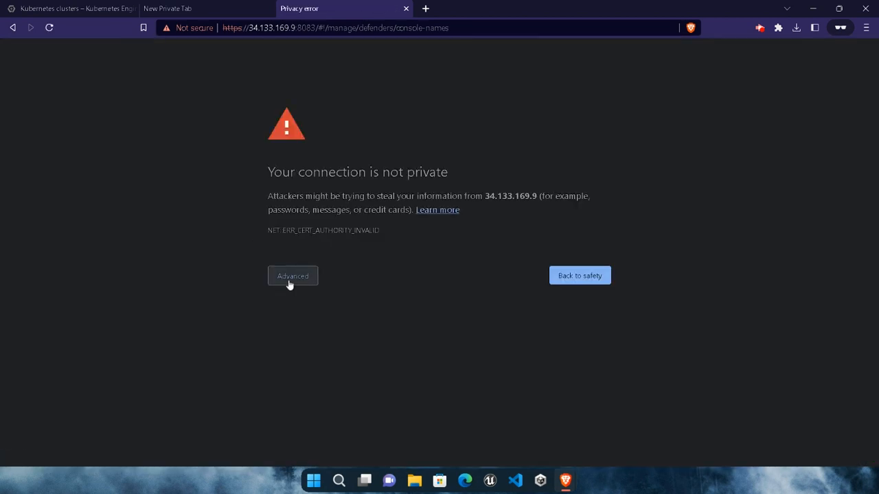
click(289, 283)
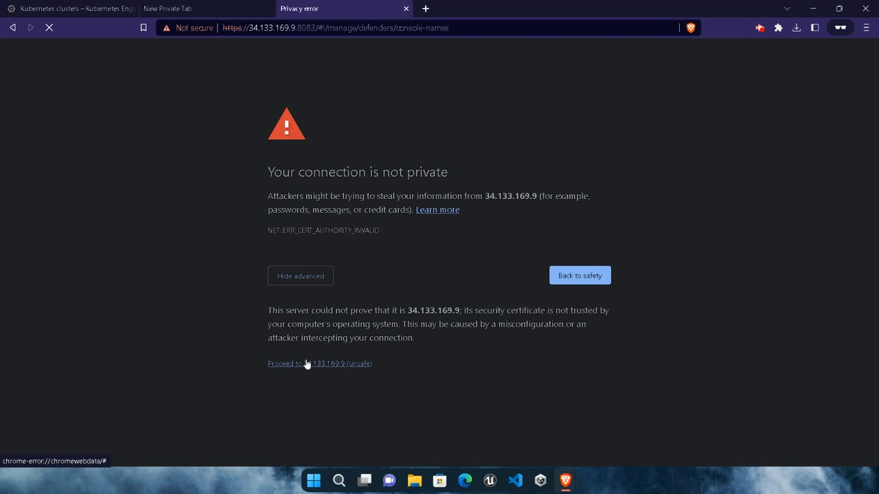
click(305, 366)
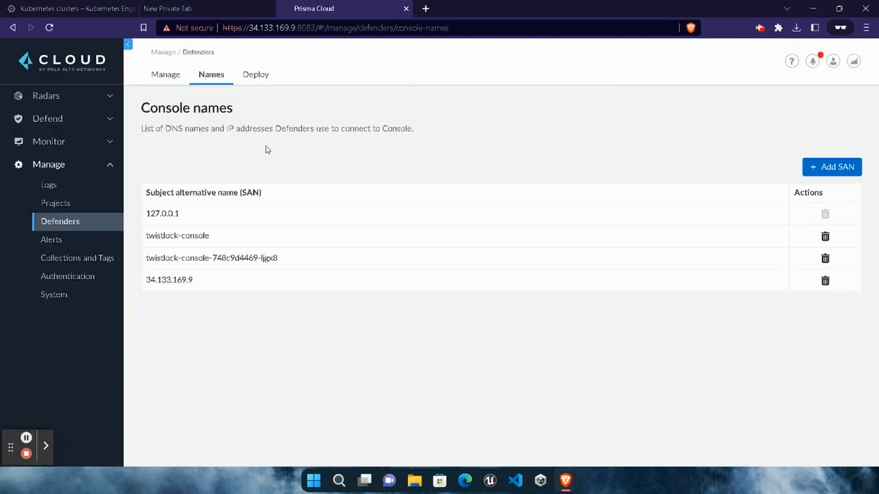
- In the Defender deployment settings, enable "Nodes use Container Runtime Interface (CRI), not Docker" and download the YAML as daemonset.yaml into Downloads
click(257, 77)
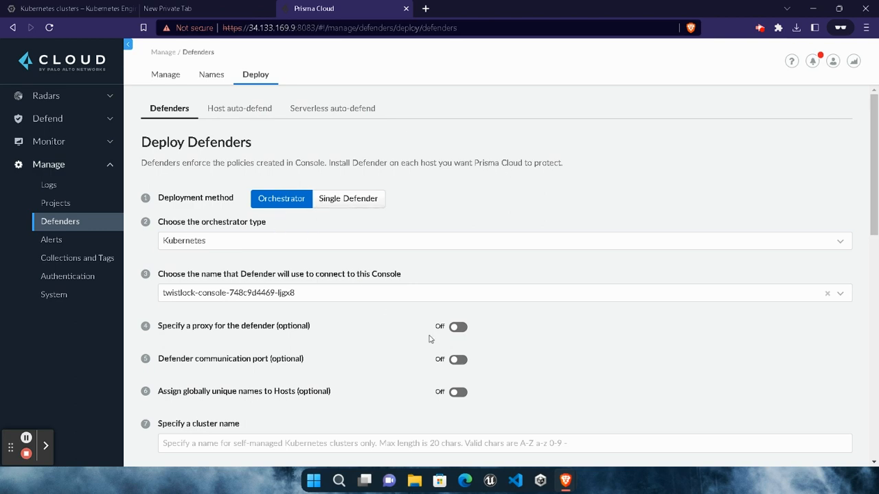
scroll(430, 339, down, 9)
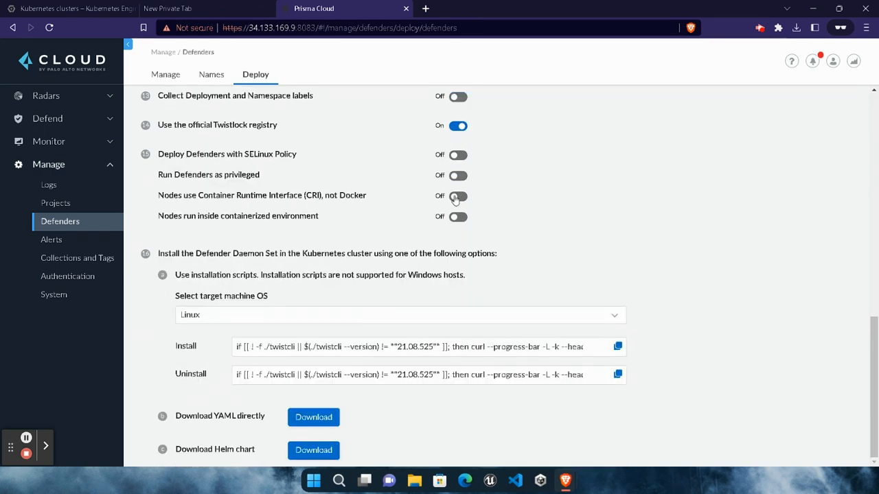
click(456, 197)
click(304, 418)
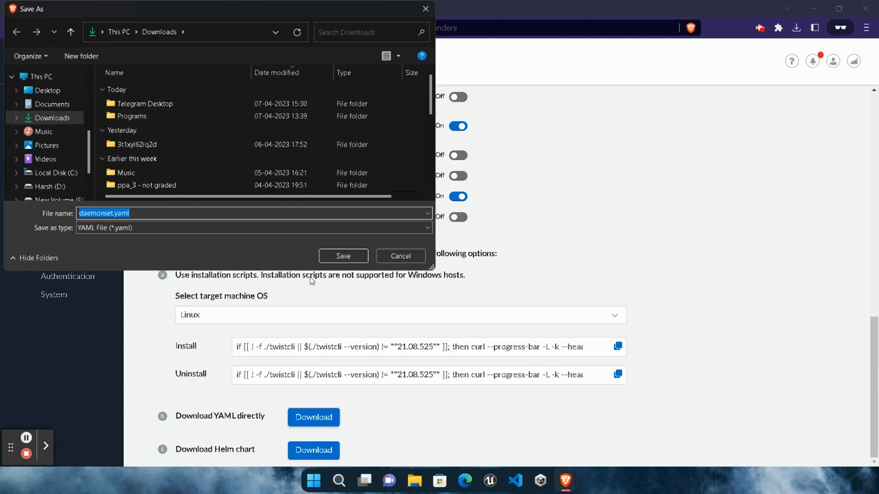
click(343, 256)
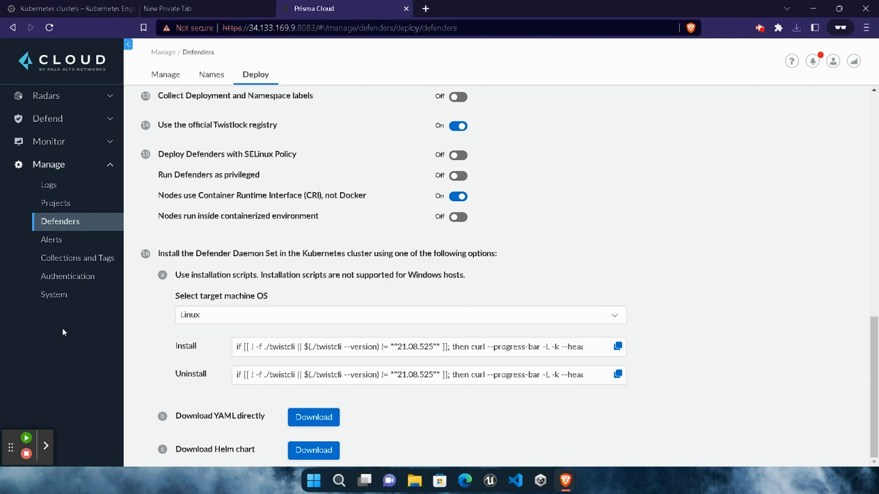
- Connect Cloud Shell to autopilot-cluster-1 in Google Cloud by running its supplied gcloud get-credentials command for region us-central1
click(40, 7)
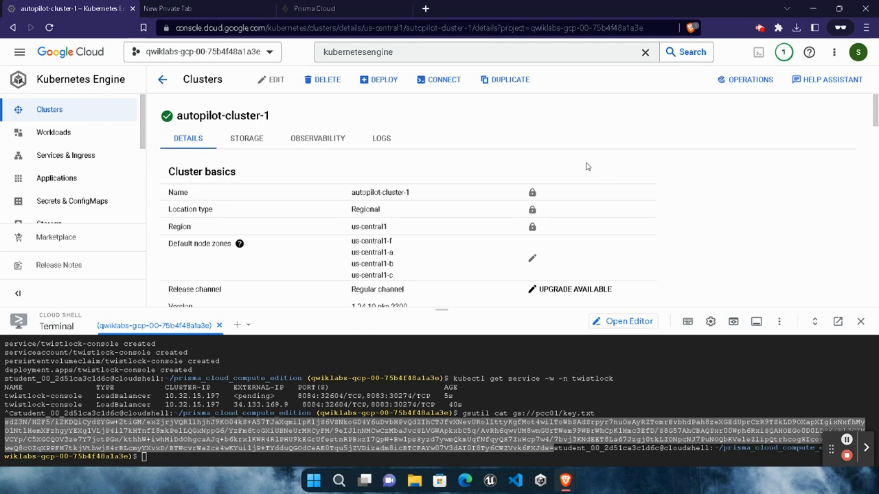
click(443, 81)
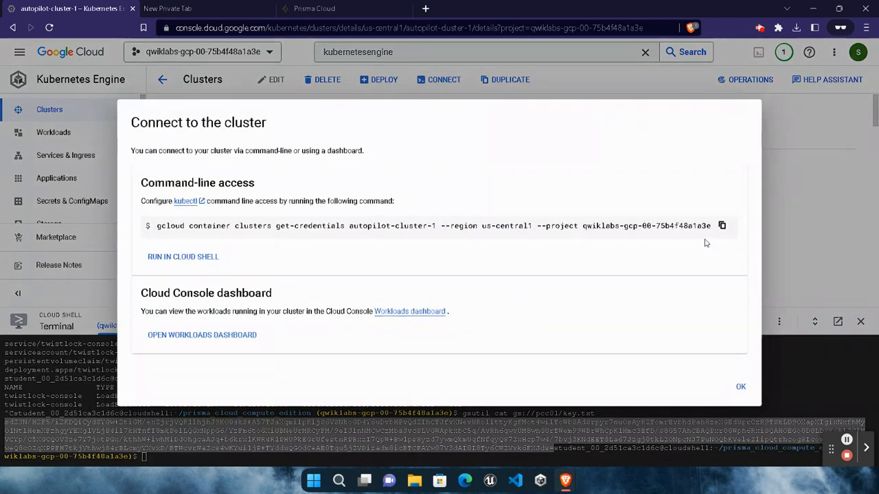
click(201, 256)
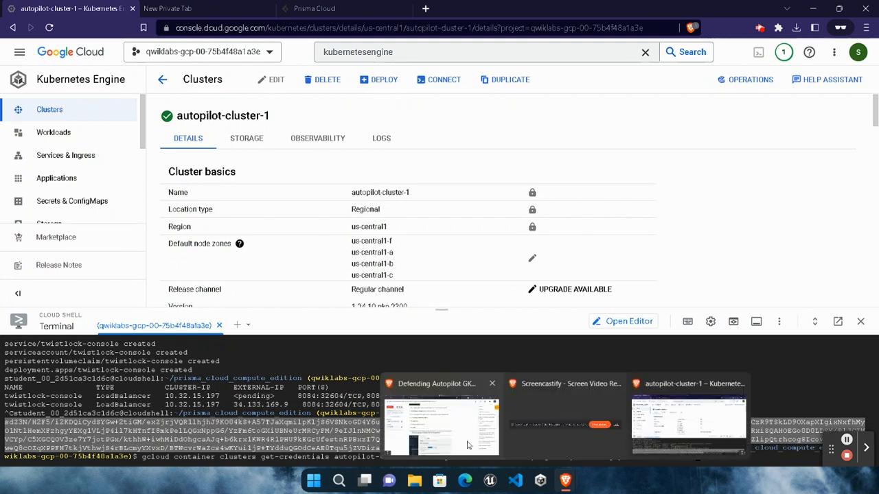
drag(258, 457, 670, 456)
click(716, 451)
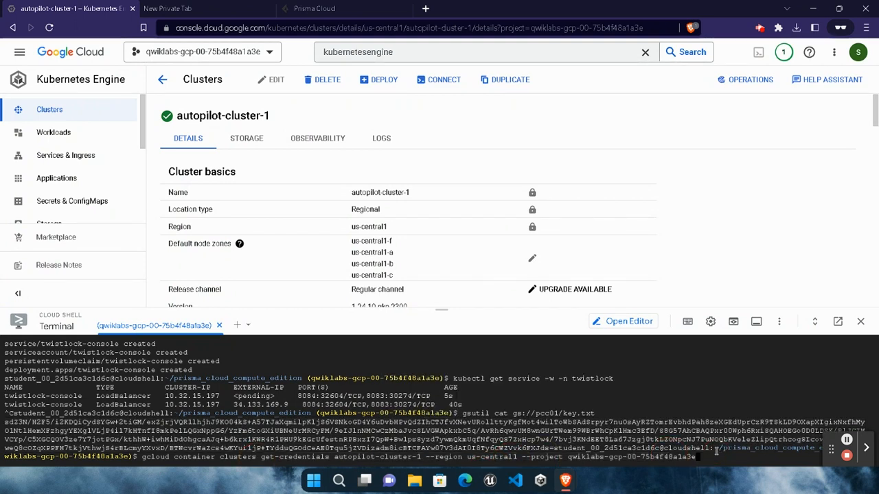
key(Return)
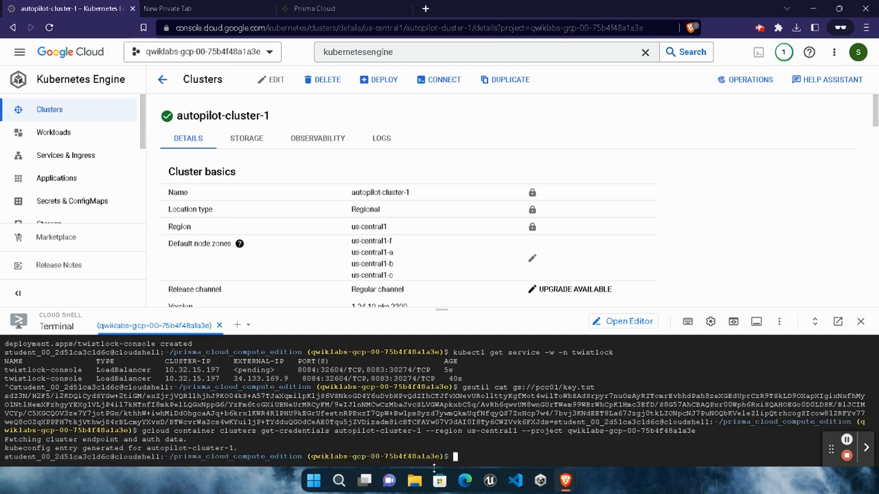
- Upload daemonset.yaml from the Downloads folder to Cloud Shell
click(778, 321)
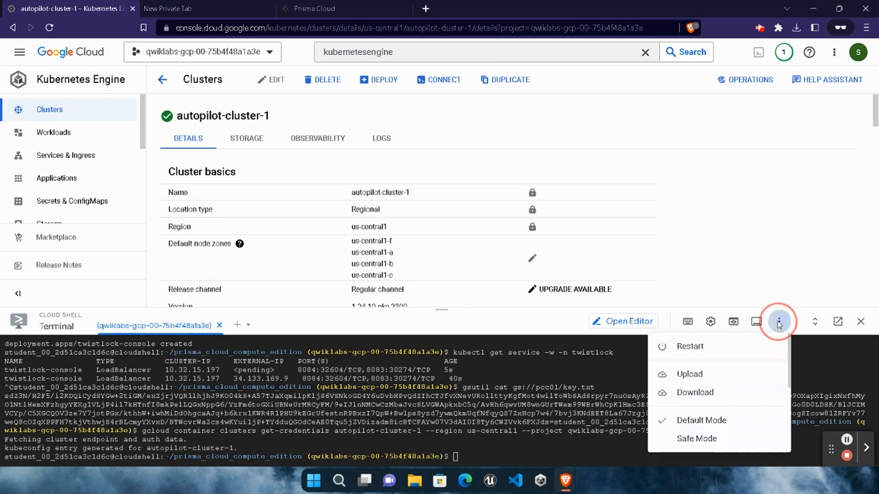
click(707, 374)
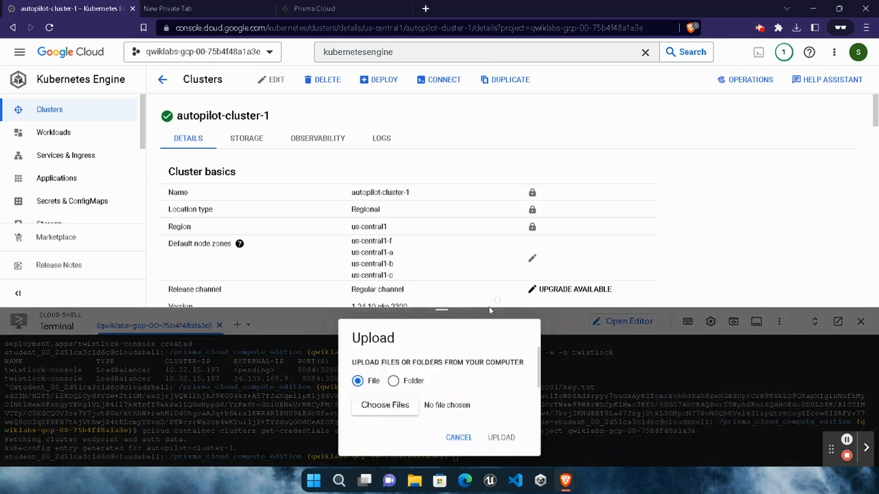
click(401, 412)
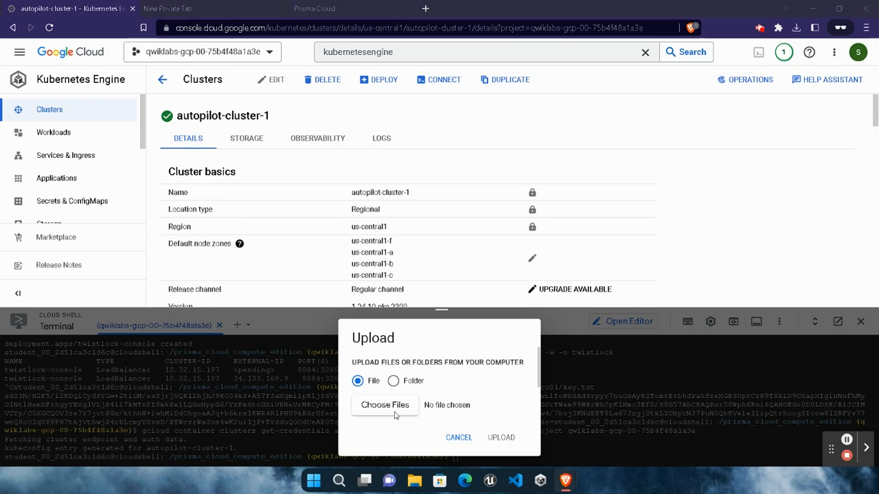
click(141, 103)
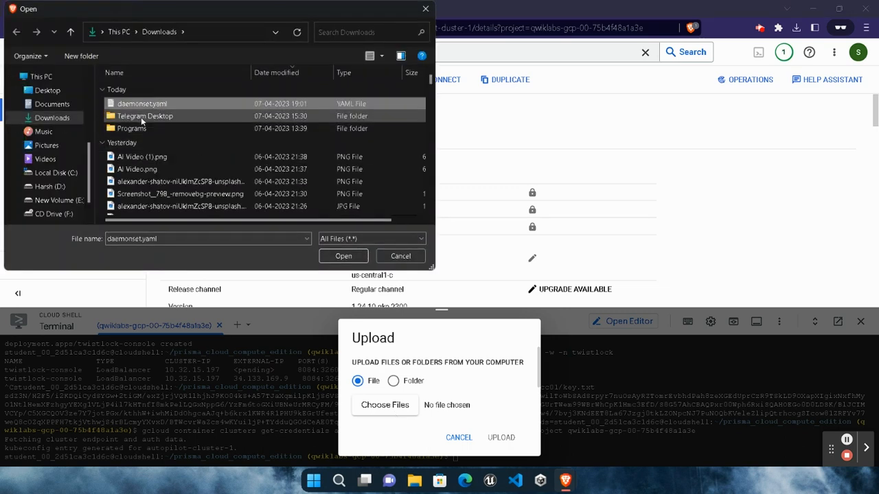
click(343, 255)
click(501, 437)
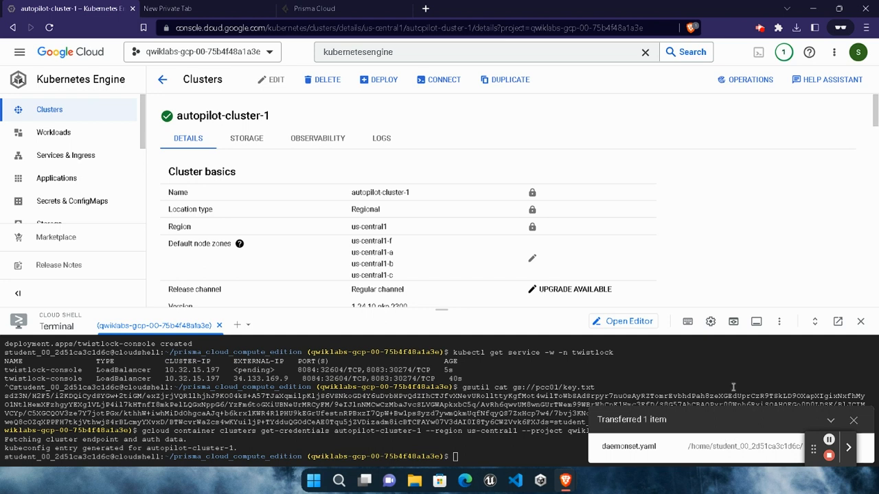
- Open the uploaded daemonset.yaml in the Cloud Shell Editor
click(643, 324)
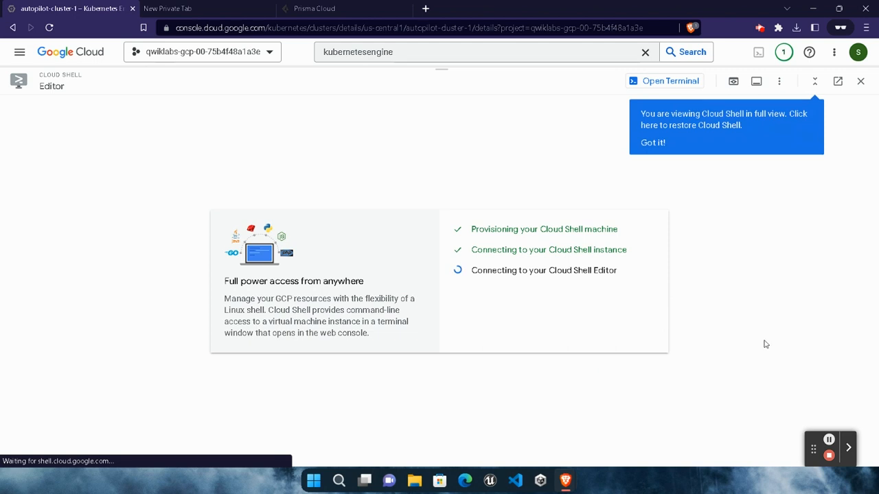
click(657, 142)
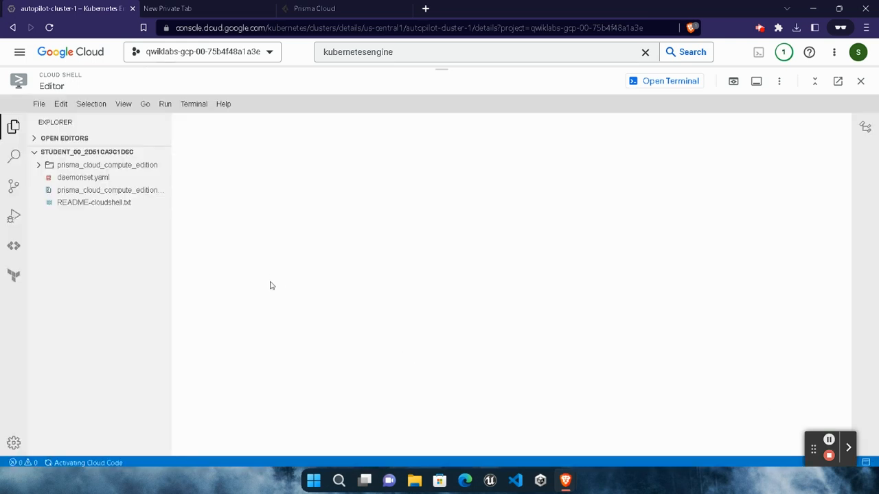
click(77, 180)
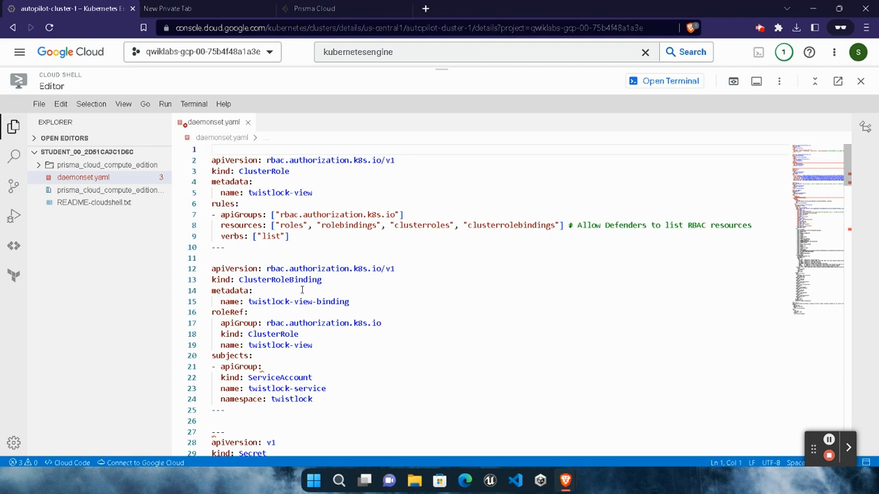
- Delete the cri-data volume mount with mountPath "/var/lib/containers" from the container's volumeMounts in daemonset.yaml
scroll(324, 304, down, 10)
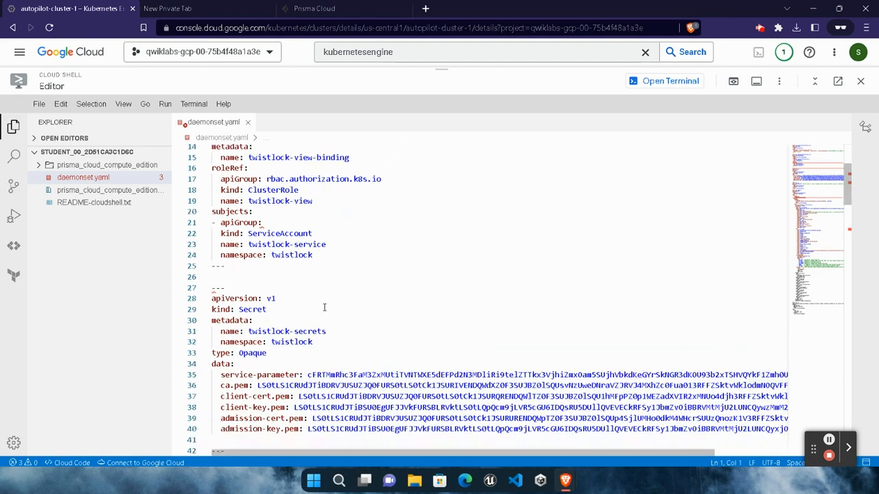
scroll(325, 307, down, 12)
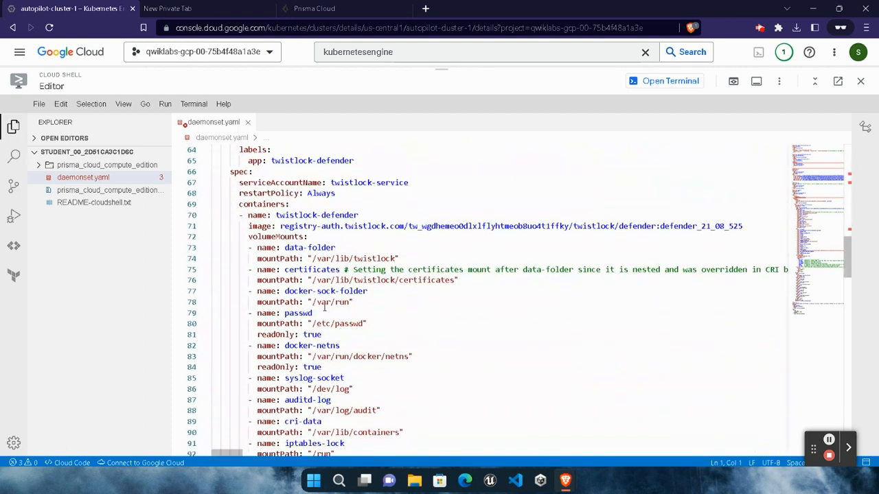
scroll(324, 306, down, 2)
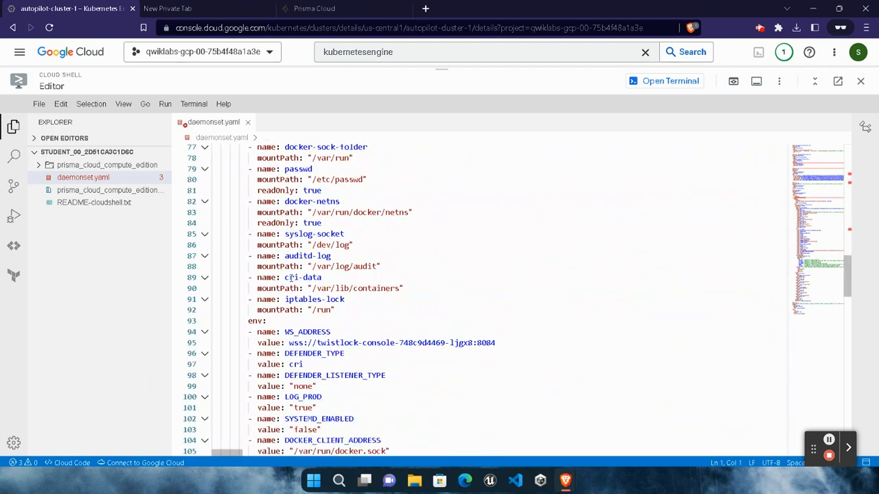
drag(323, 277, 250, 278)
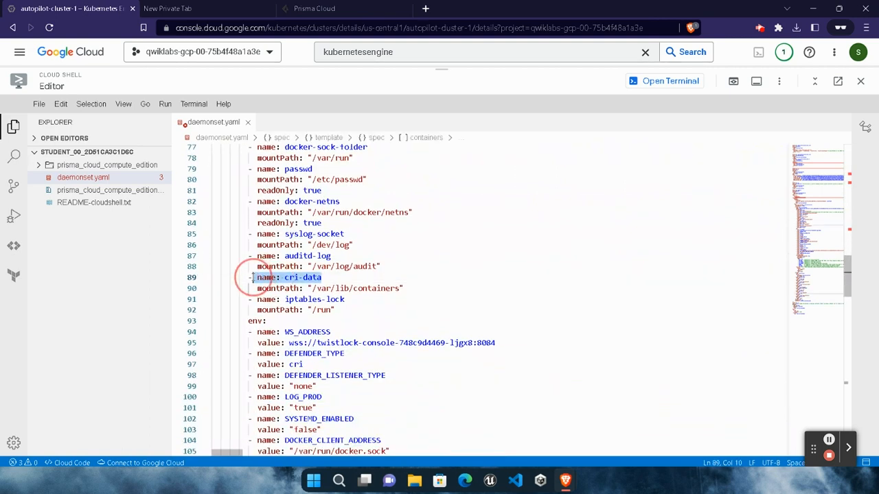
key(BackSpace)
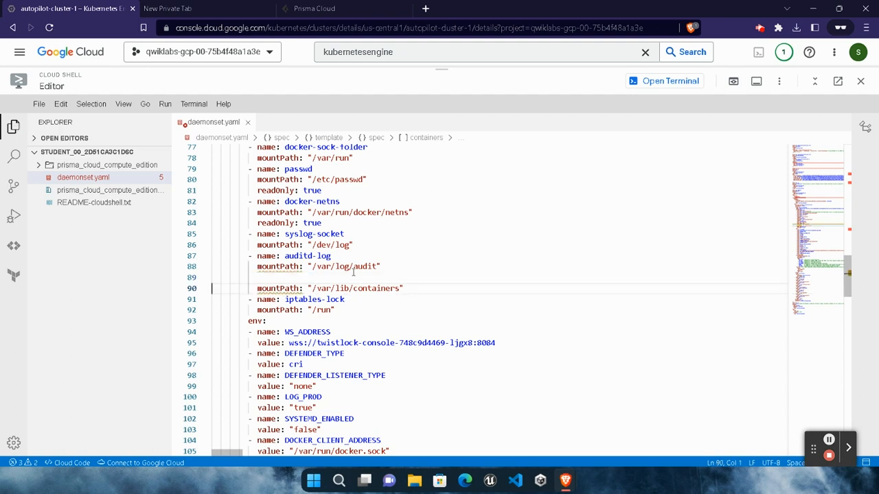
key(Right)
key(Right)
key(Right)
key(Right)
key(Right)
key(Right)
key(Right)
key(Right)
key(Right)
key(Right)
key(Right)
key(Right)
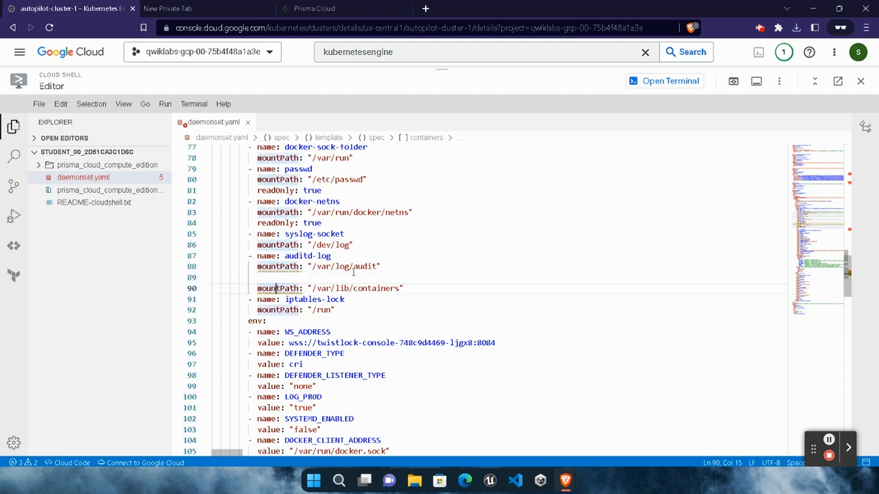
drag(406, 289, 248, 289)
key(BackSpace)
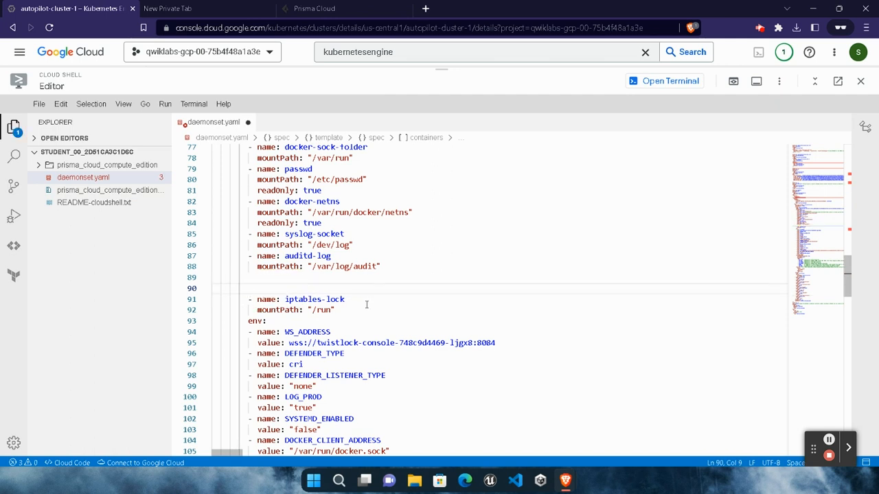
- Remove the "- name: cri-data" line from the volumes list near the end of daemonset.yaml
scroll(376, 319, down, 15)
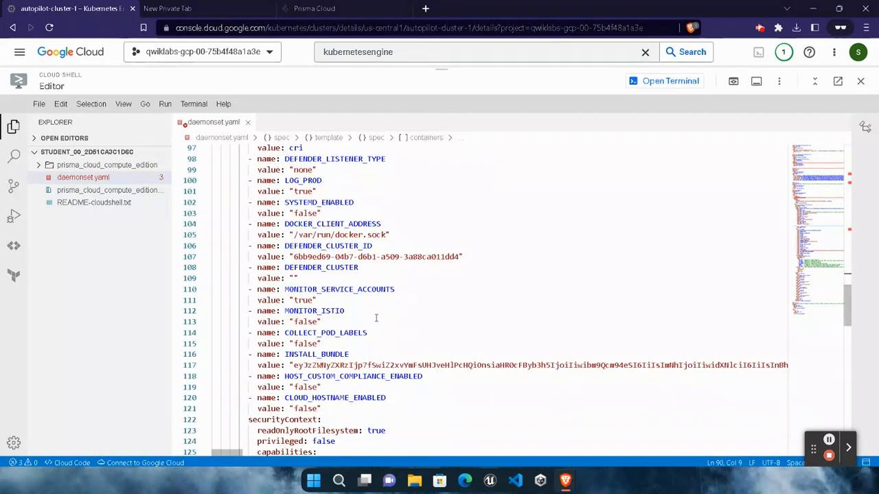
scroll(376, 318, down, 9)
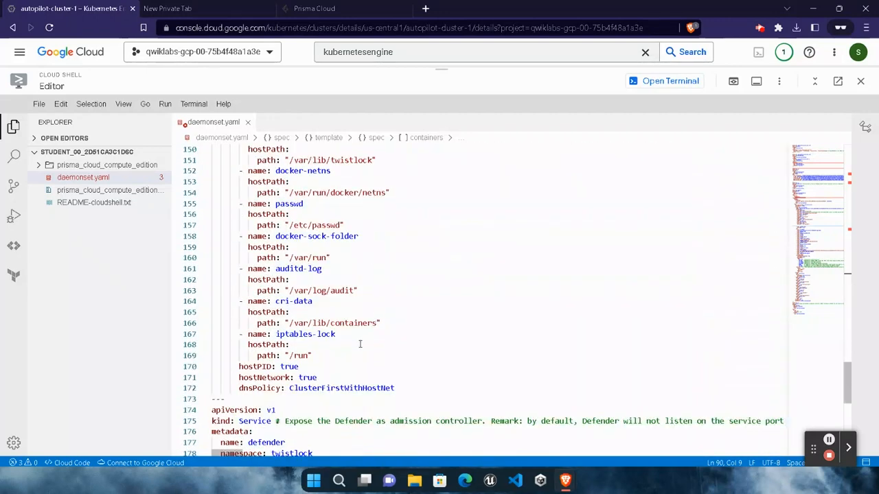
click(318, 301)
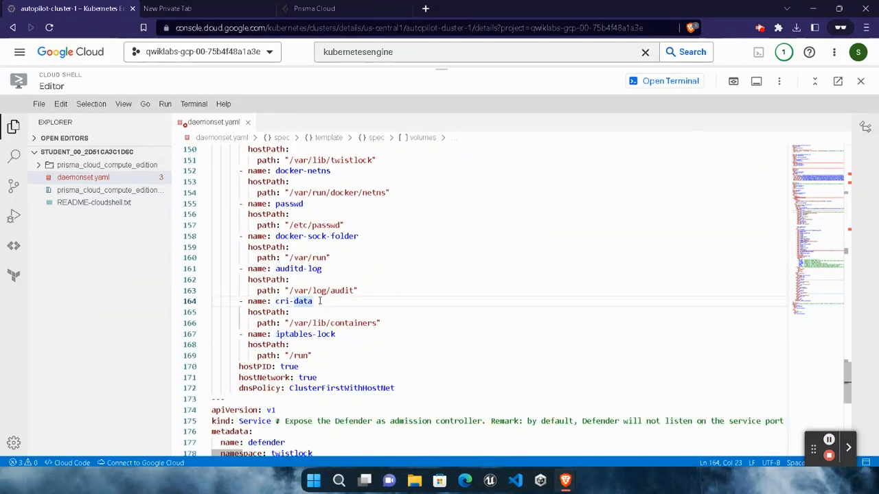
key(BackSpace)
key(BackSpace)
key(BackSpace)
key(BackSpace)
key(BackSpace)
key(BackSpace)
key(BackSpace)
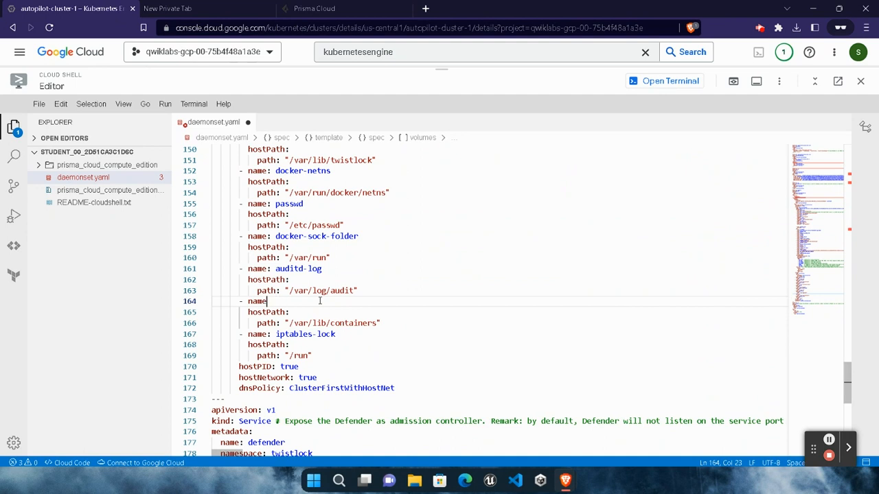
key(BackSpace)
key(BackSpace)
key(BackSpace)
key(BackSpace)
key(BackSpace)
key(BackSpace)
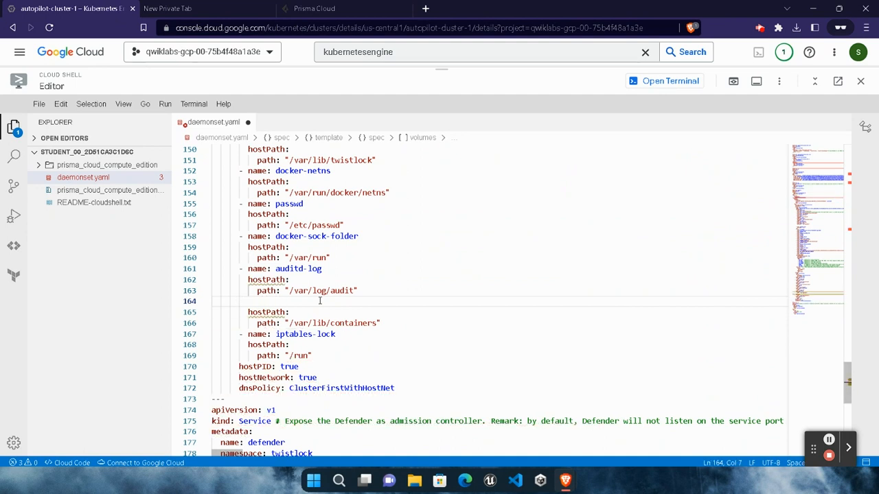
- Remove the leftover hostPath and path "/var/lib/containers" lines above the iptables-lock volume
key(Down)
key(Right)
key(Right)
key(Right)
key(Left)
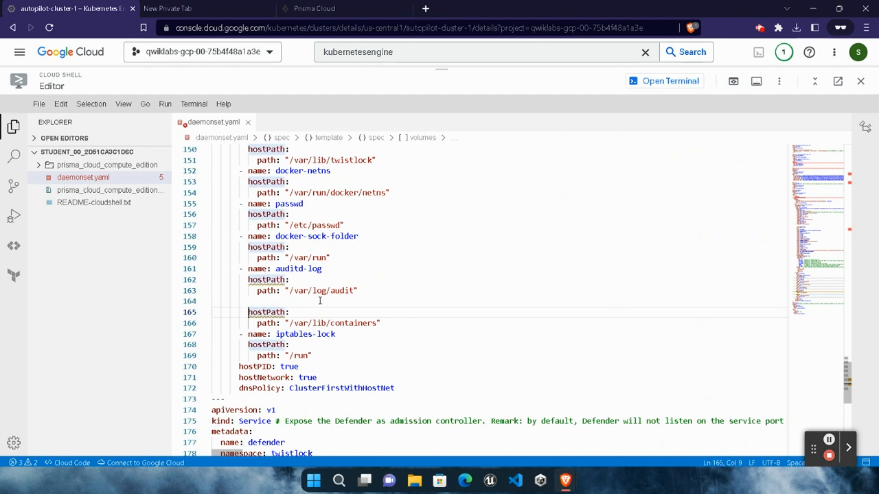
key(shift+End)
key(Delete)
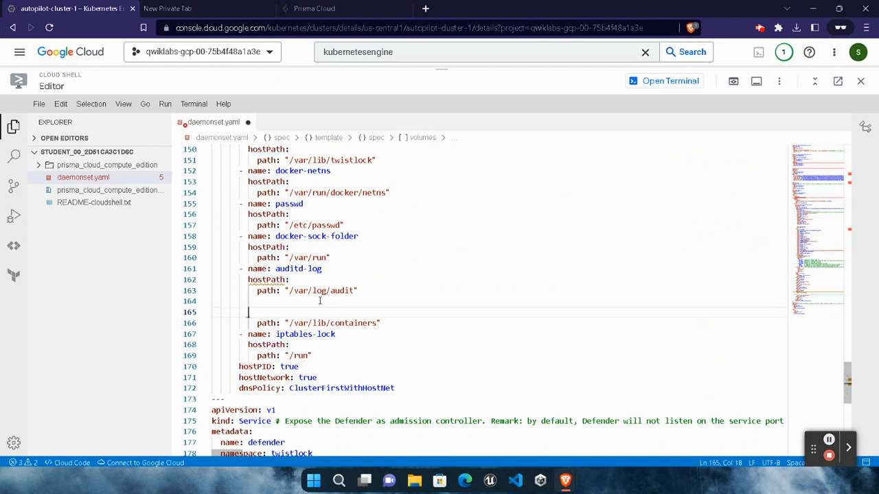
click(394, 327)
key(shift+Left)
key(shift+Left)
key(shift+Left)
key(shift+Left)
key(shift+Left)
key(shift+Left)
key(shift+Left)
key(shift+Left)
key(shift+Left)
key(shift+Left)
key(shift+Left)
key(shift+Left)
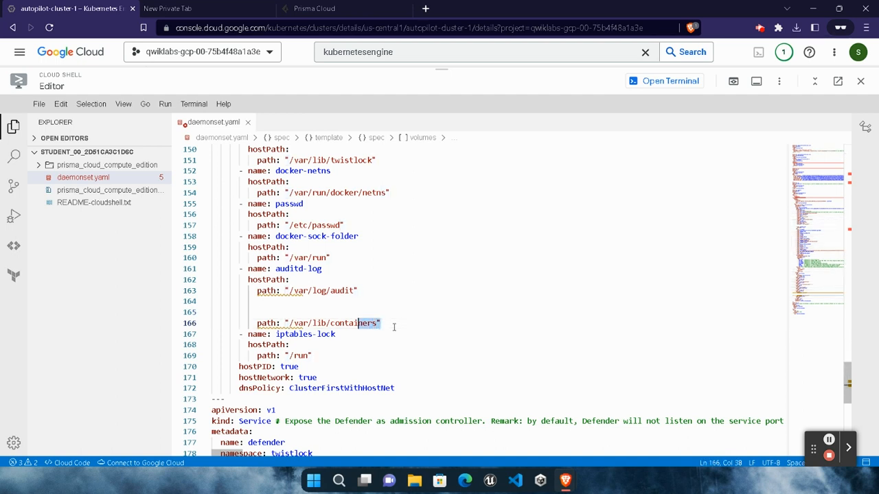
key(shift+Left)
key(shift+Left)
key(shift+Left)
key(shift+Left)
key(shift+Left)
key(shift+Left)
key(shift+Left)
key(shift+Left)
key(shift+Left)
key(shift+Left)
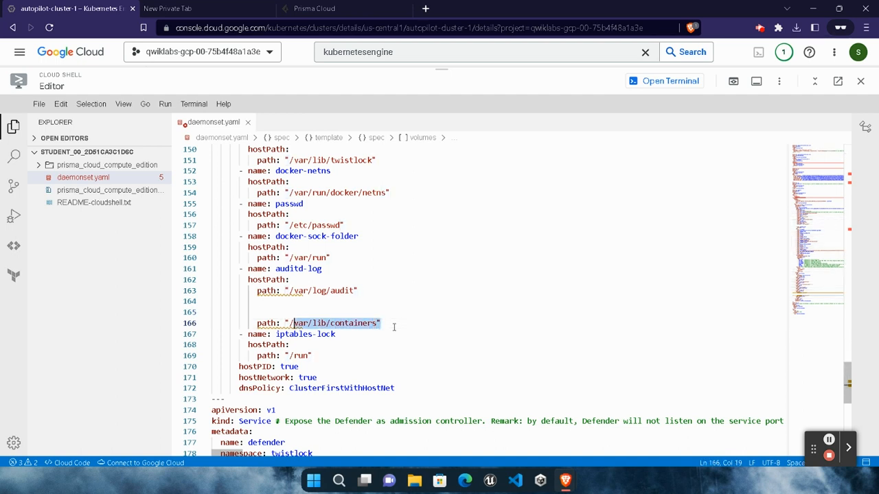
key(shift+Left)
key(shift+Left)
key(shift+Left)
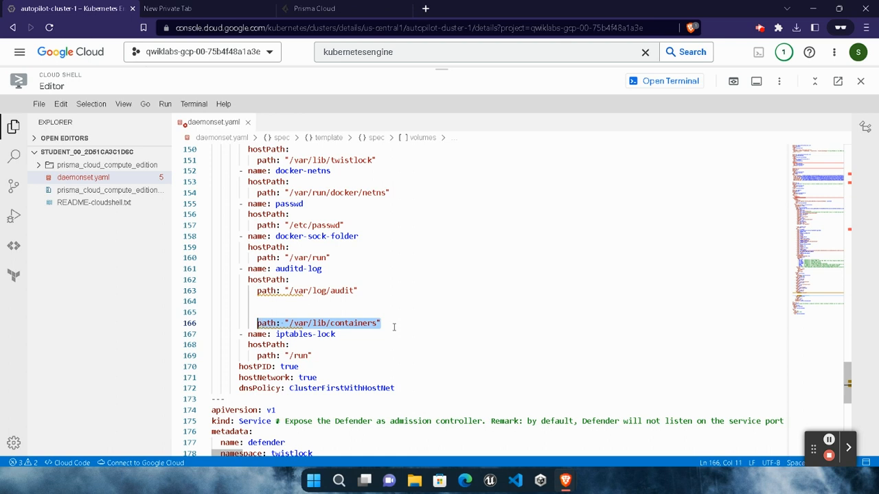
key(BackSpace)
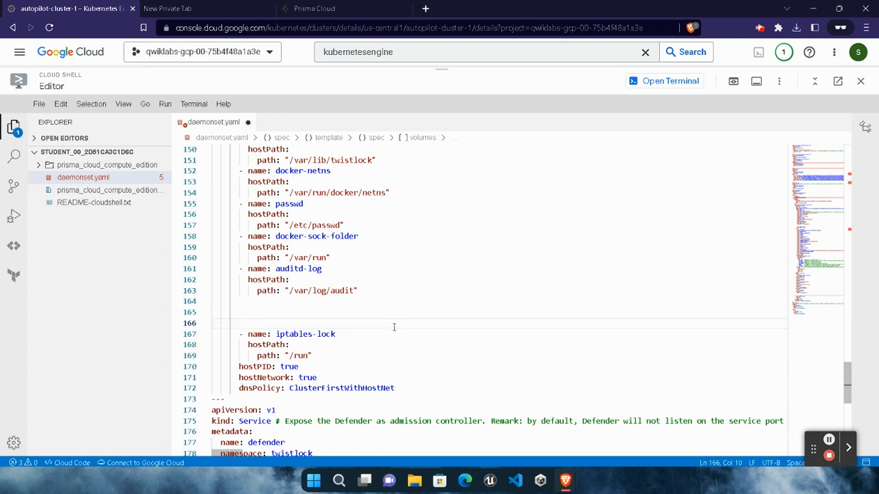
key(BackSpace)
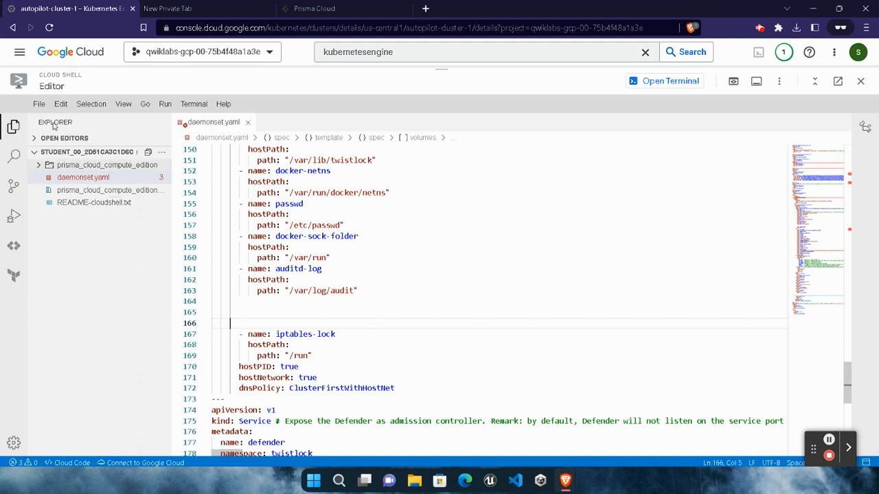
- Save all editor changes and return to the Cloud Shell terminal
click(39, 105)
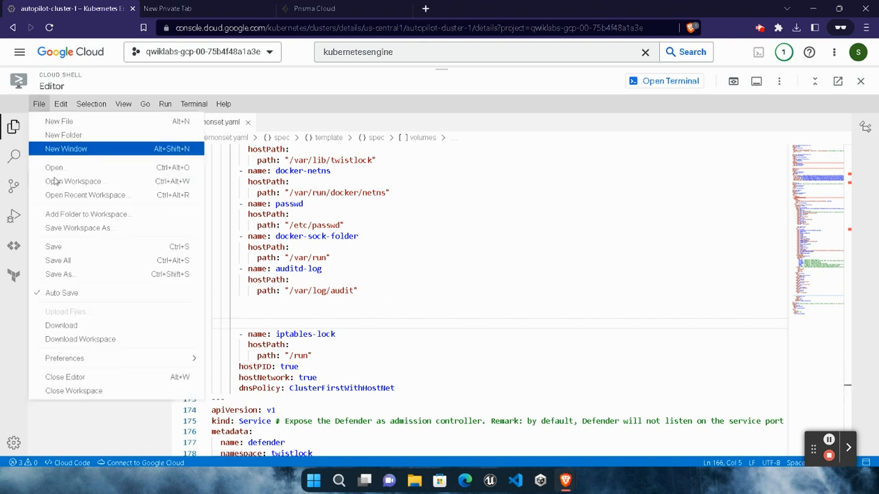
click(80, 261)
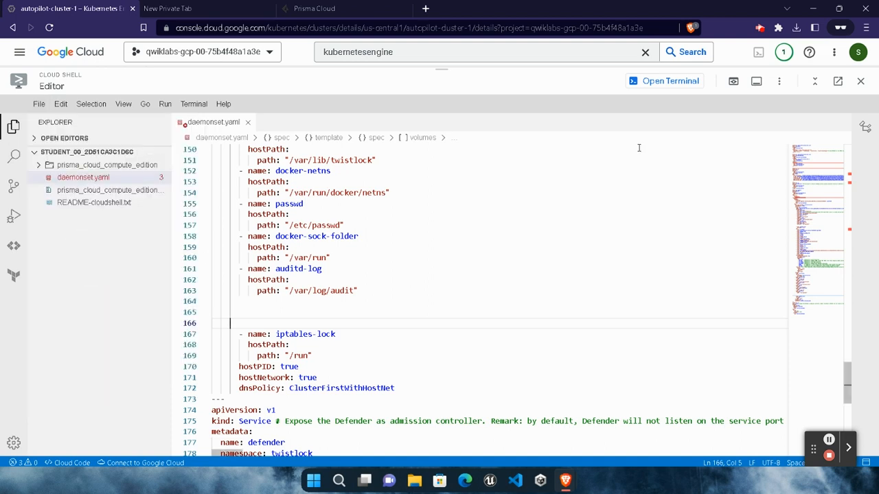
click(667, 81)
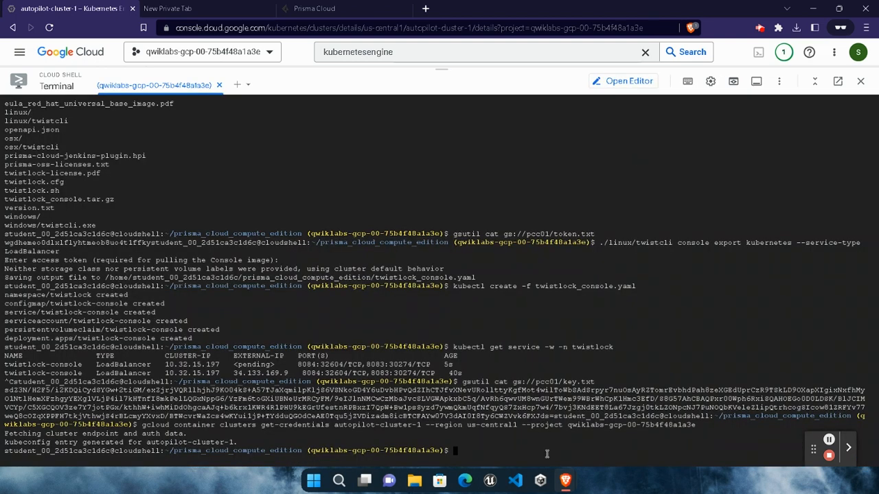
click(563, 480)
click(473, 420)
scroll(409, 307, down, 8)
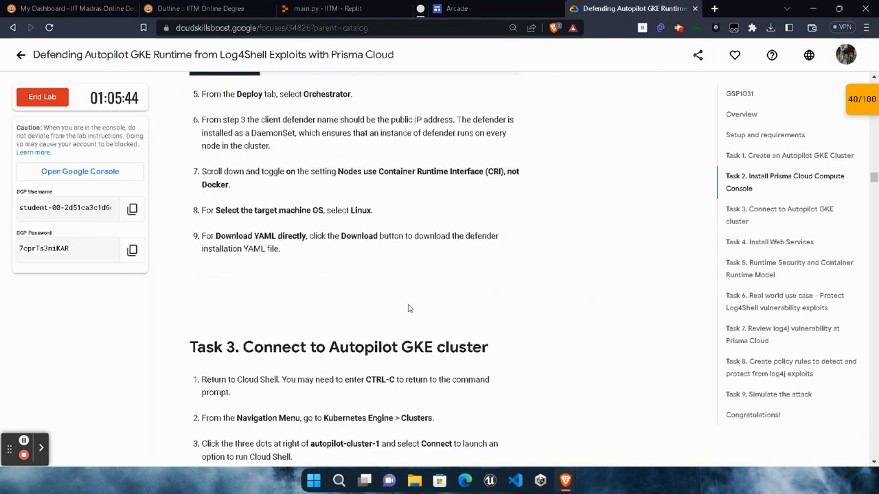
scroll(409, 308, down, 7)
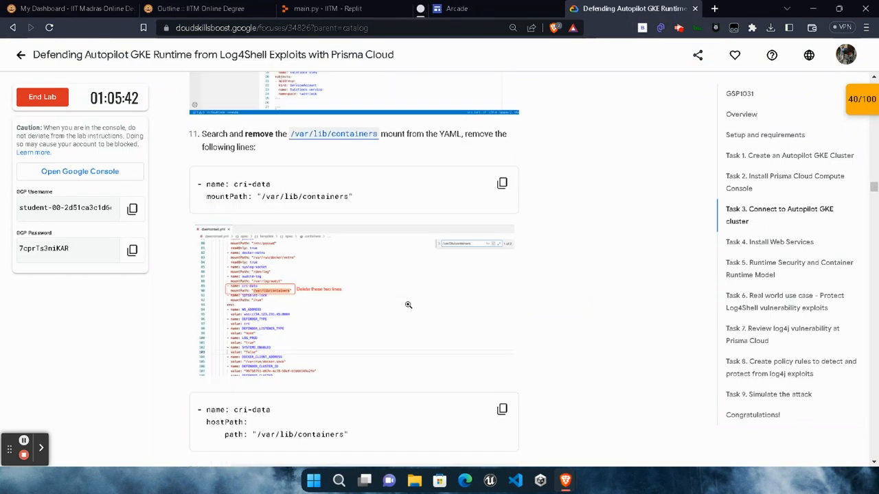
click(502, 241)
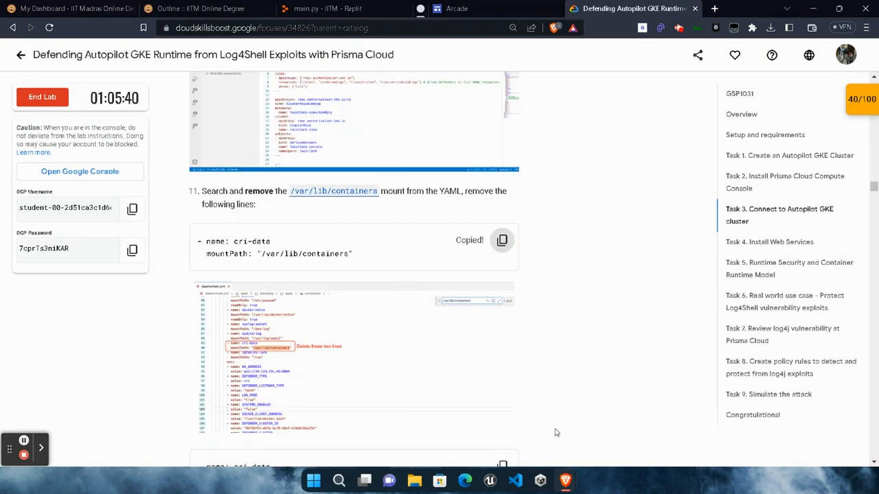
mouse_move(565, 480)
click(693, 419)
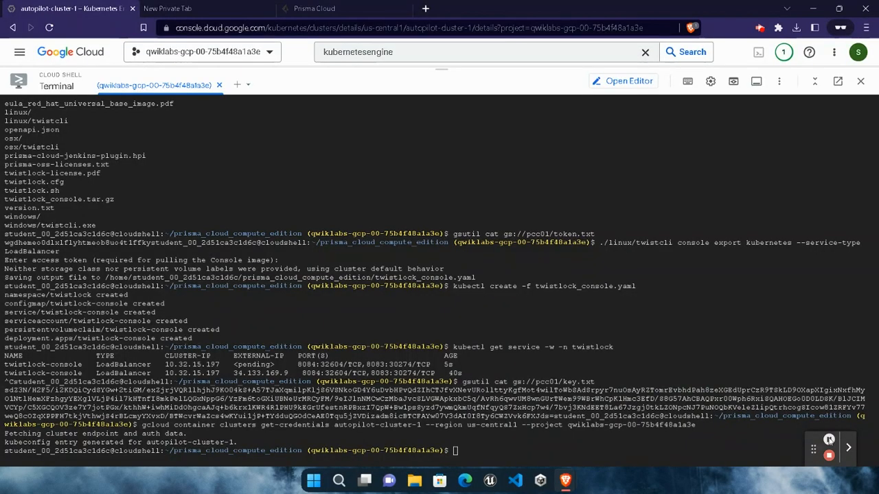
- Copy the command block under "Deploy the defender installation YAML file" from the lab instructions
mouse_move(573, 481)
click(443, 423)
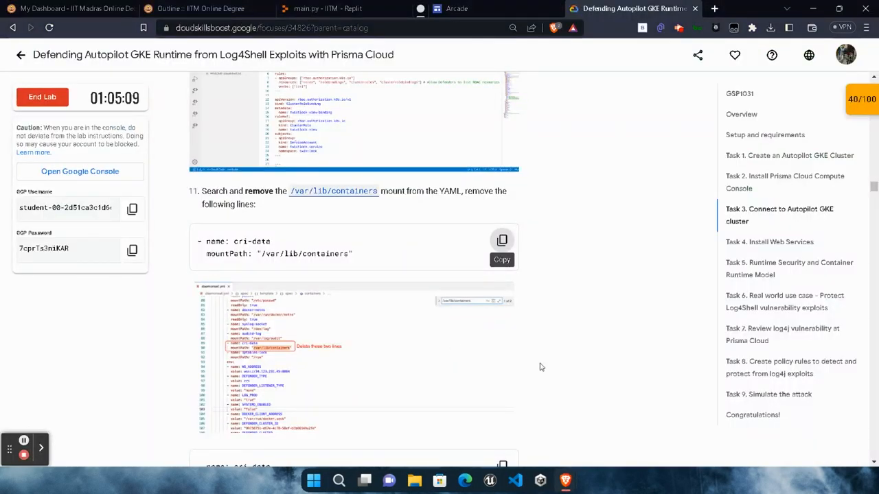
scroll(542, 364, up, 10)
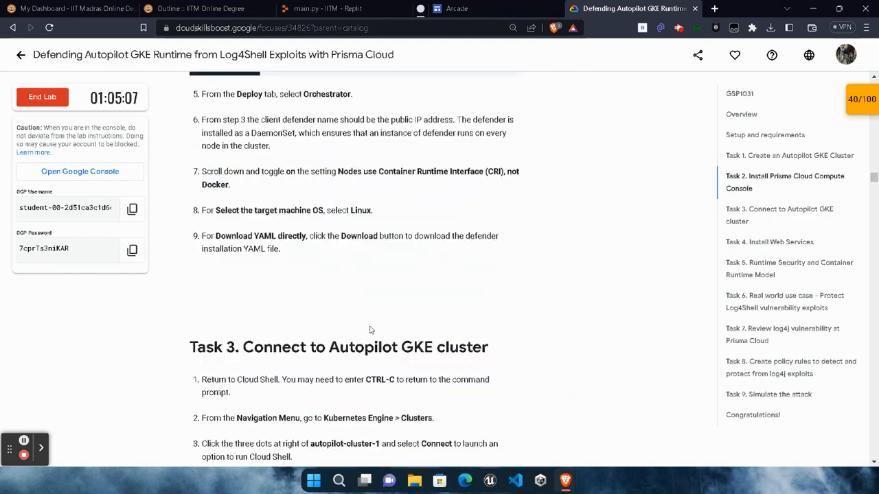
scroll(371, 328, down, 8)
scroll(373, 324, down, 7)
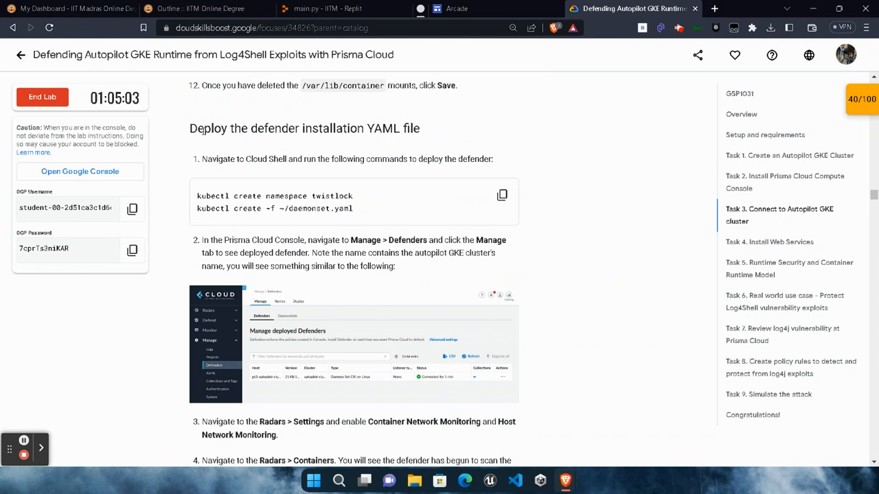
drag(204, 129, 419, 131)
click(526, 131)
click(502, 195)
- Run the copied "kubectl create namespace twistlock" and "kubectl create -f ~/daemonset.yaml" commands in Cloud Shell
mouse_move(564, 480)
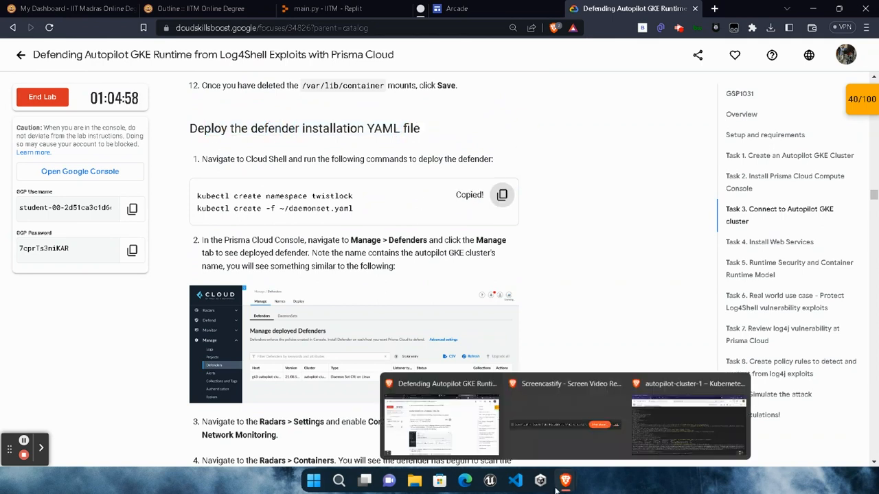
click(710, 446)
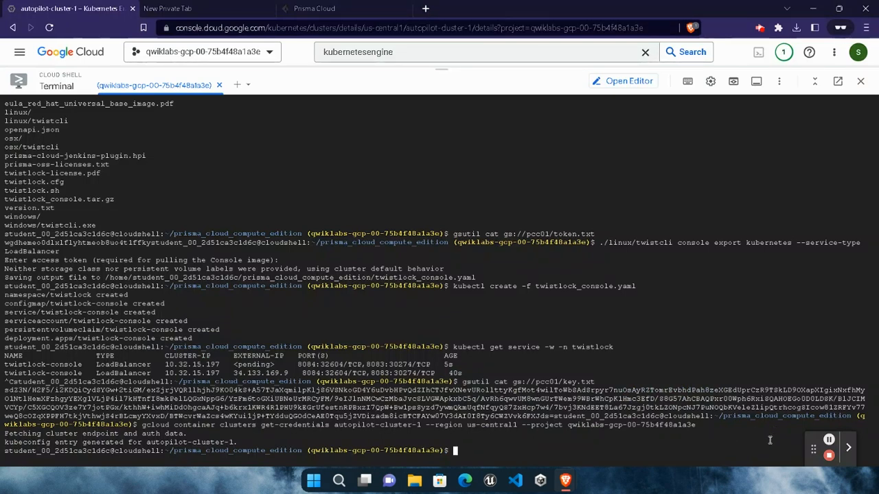
key(ctrl+v)
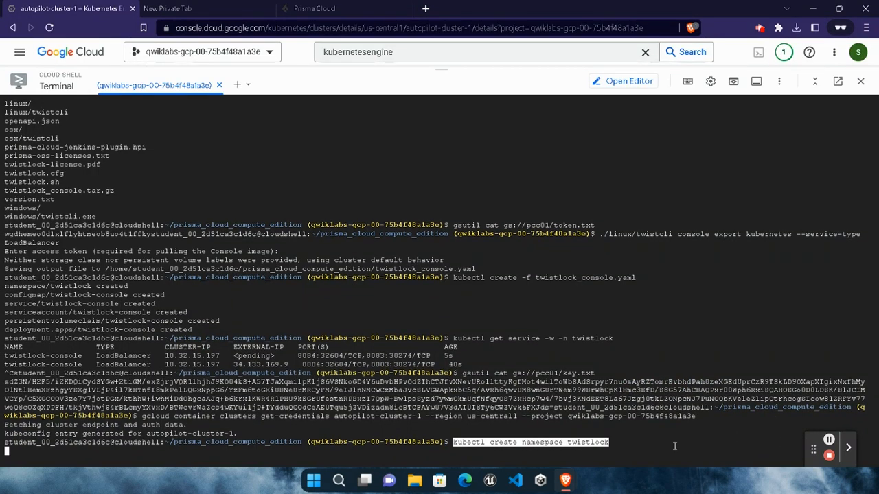
key(Return)
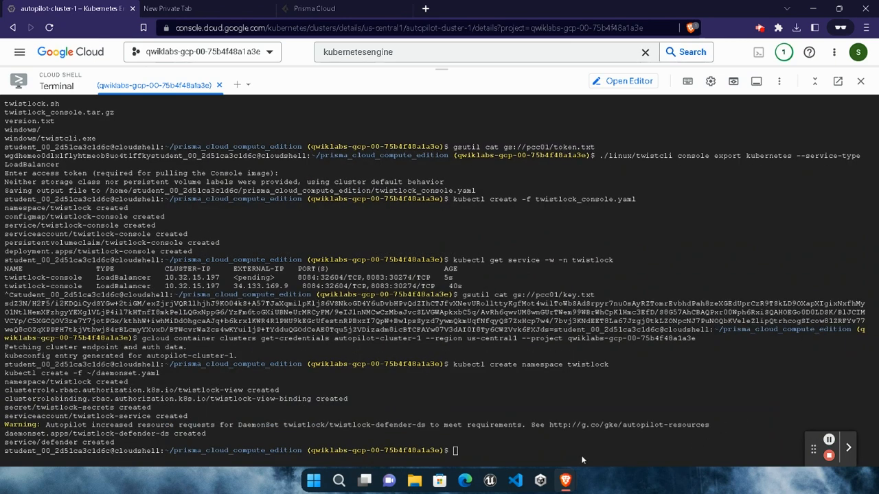
- Check the lab progress for the objective "Deploy the defender installation on autopilot cluster"
mouse_move(565, 480)
click(435, 376)
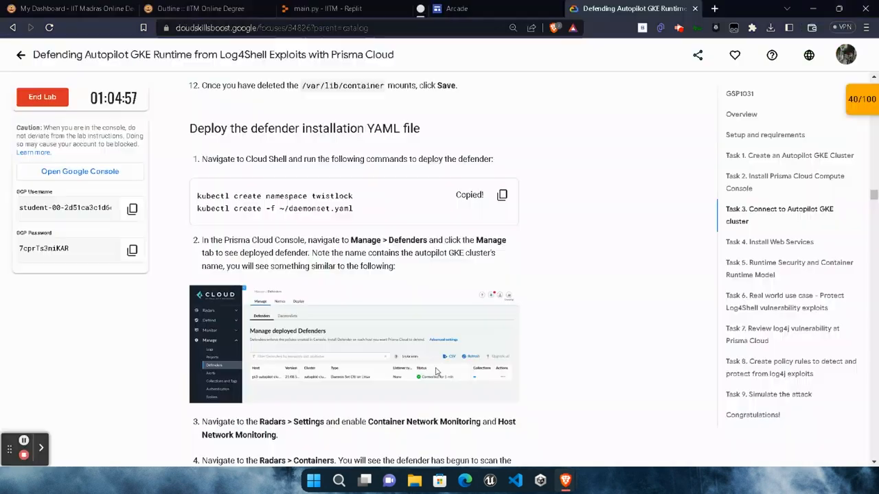
scroll(435, 372, down, 6)
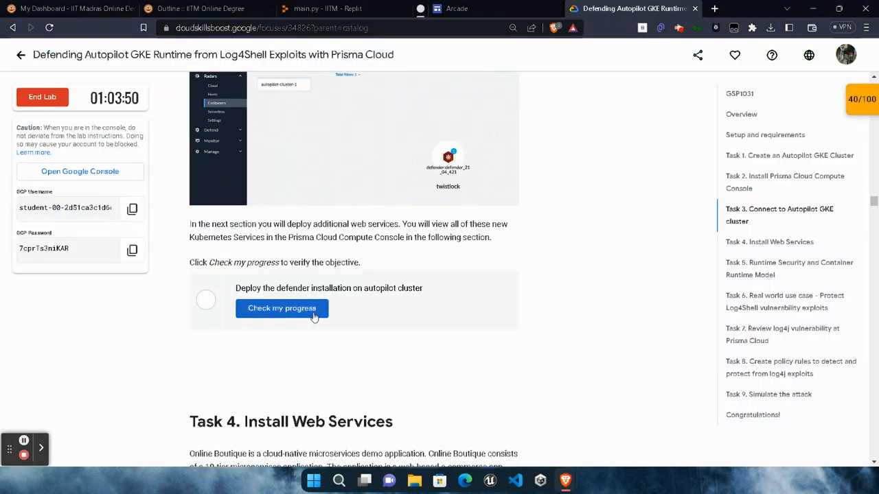
click(314, 314)
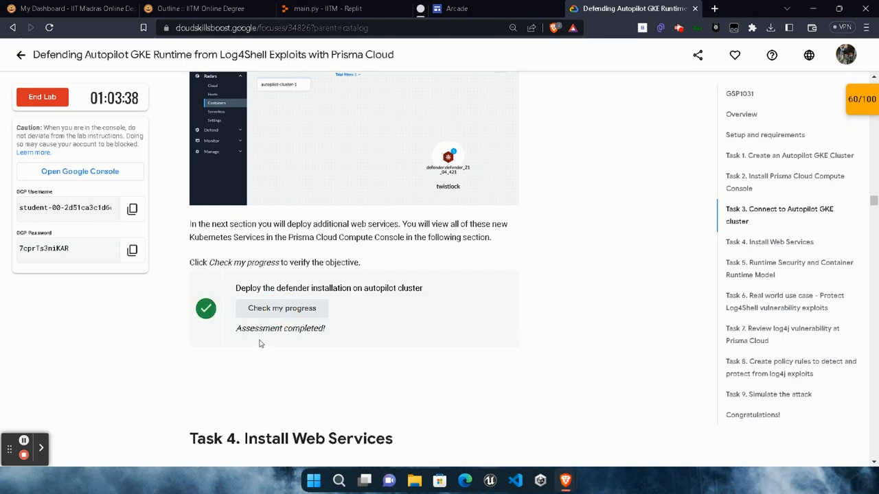
drag(235, 329, 355, 357)
scroll(360, 343, down, 6)
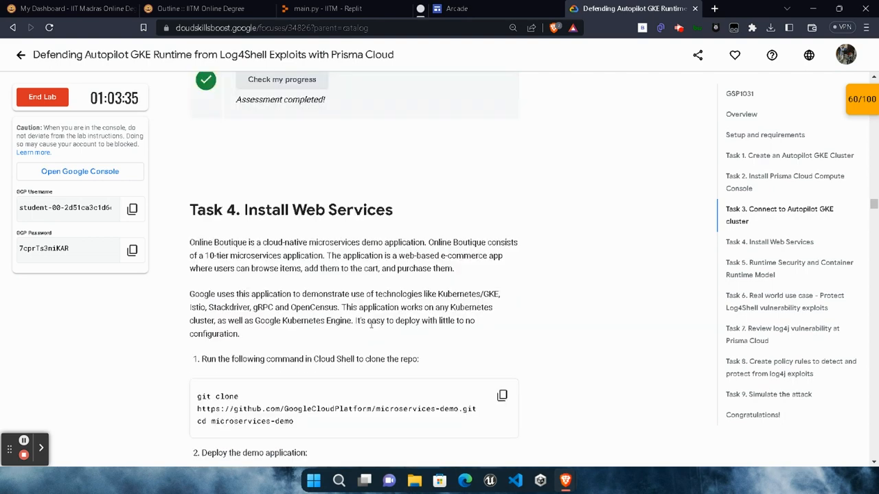
click(502, 224)
mouse_move(565, 481)
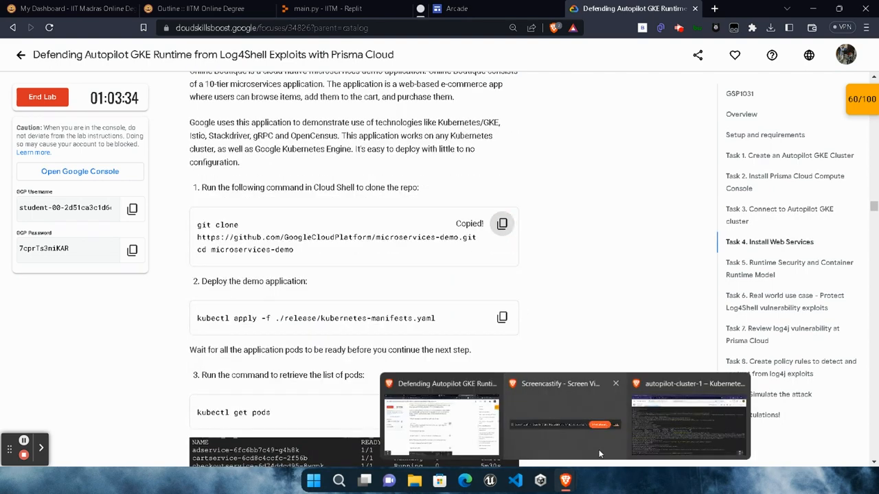
click(688, 444)
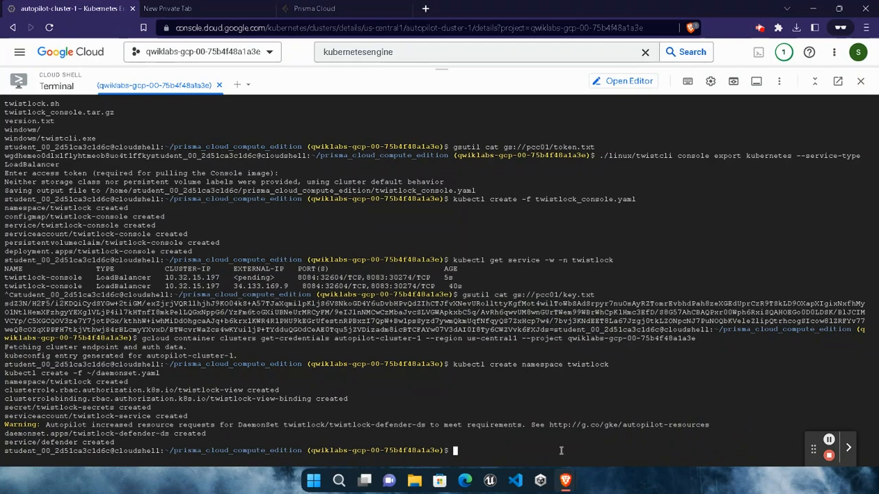
click(582, 456)
key(ctrl+v)
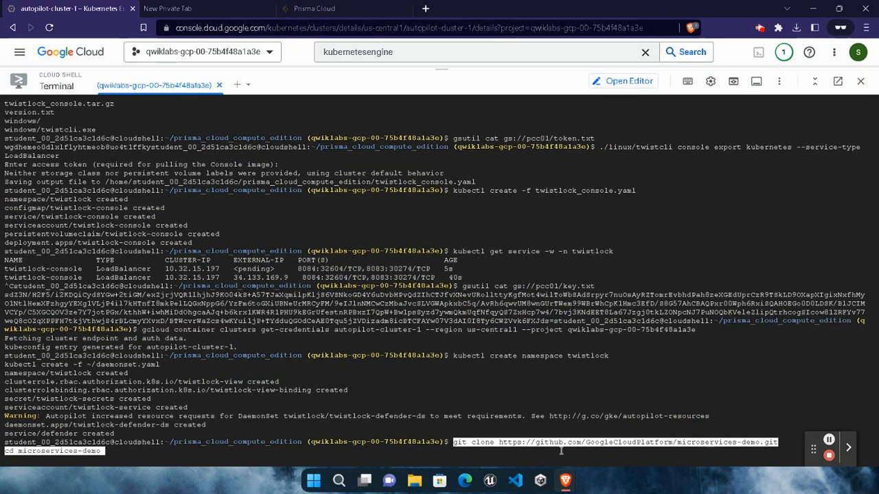
key(Return)
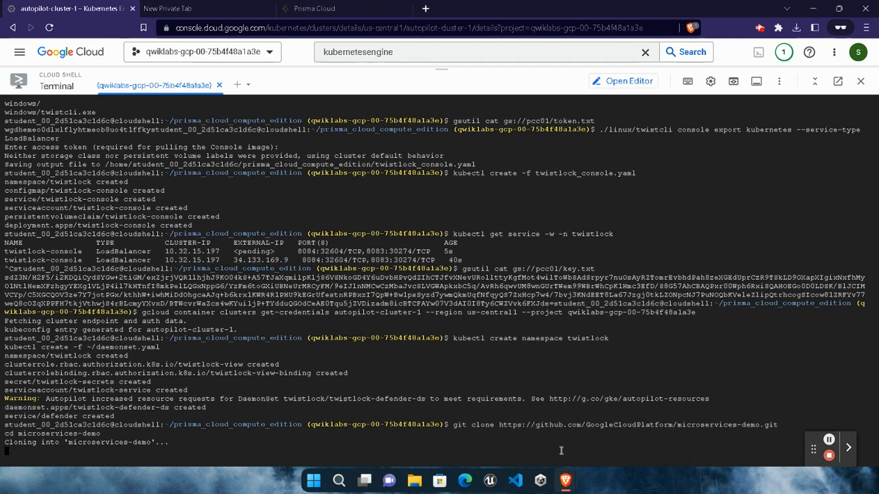
- Deploy the demo application in Cloud Shell with the lab's command "kubectl apply -f ./release/kubernetes-manifests.yaml"
mouse_move(565, 482)
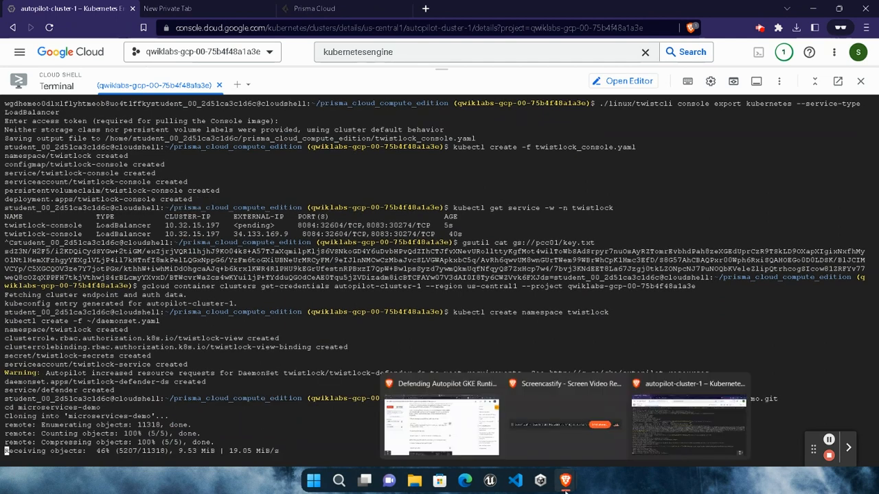
click(441, 426)
click(501, 317)
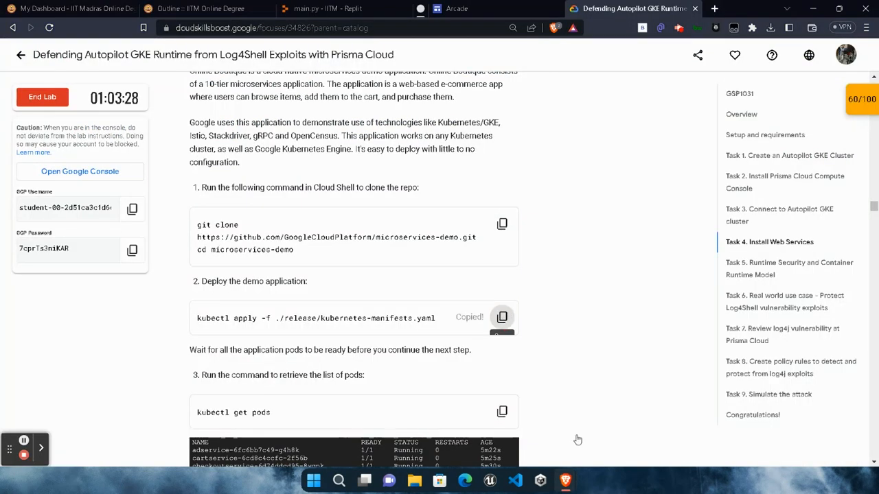
click(655, 433)
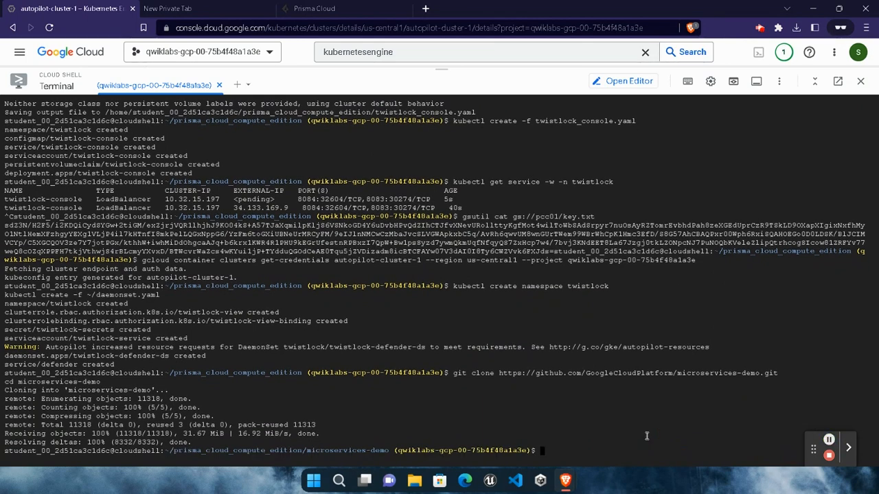
key(ctrl+v)
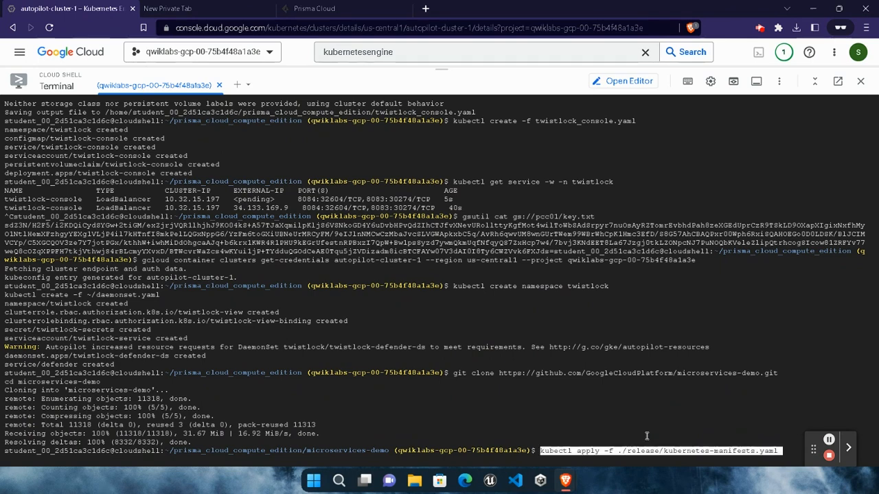
key(Return)
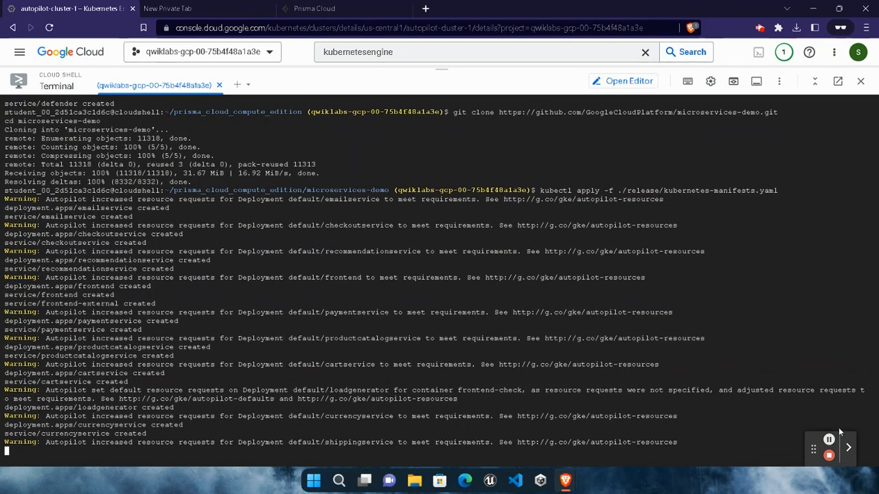
- Run the lab's "kubectl get pods" command in Cloud Shell and examine the readiness of the demo application's pods
mouse_move(565, 480)
click(453, 419)
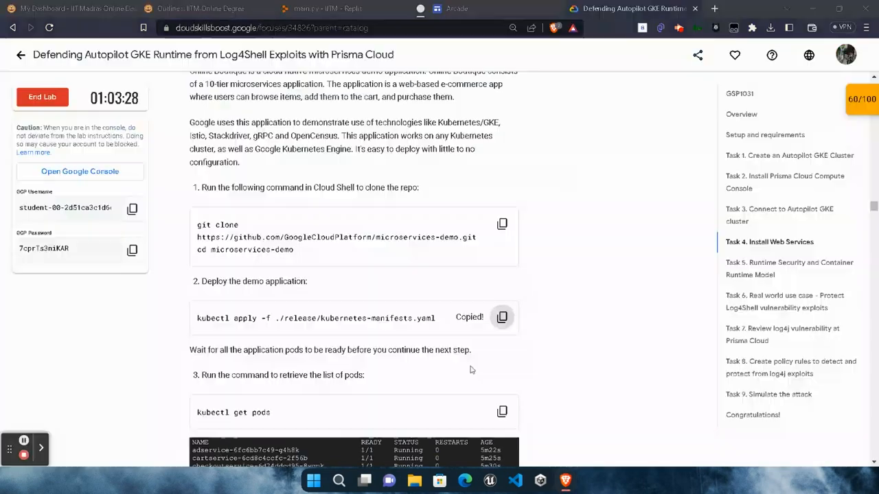
scroll(471, 370, down, 3)
click(502, 240)
mouse_move(578, 465)
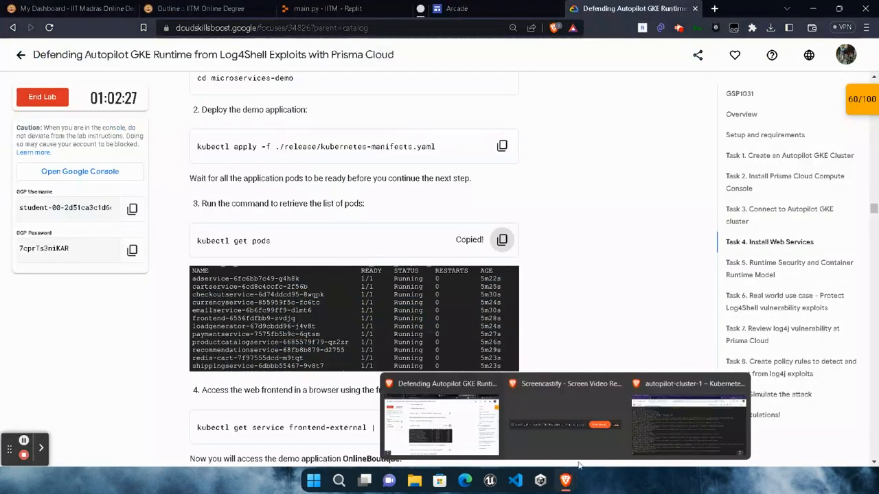
click(669, 422)
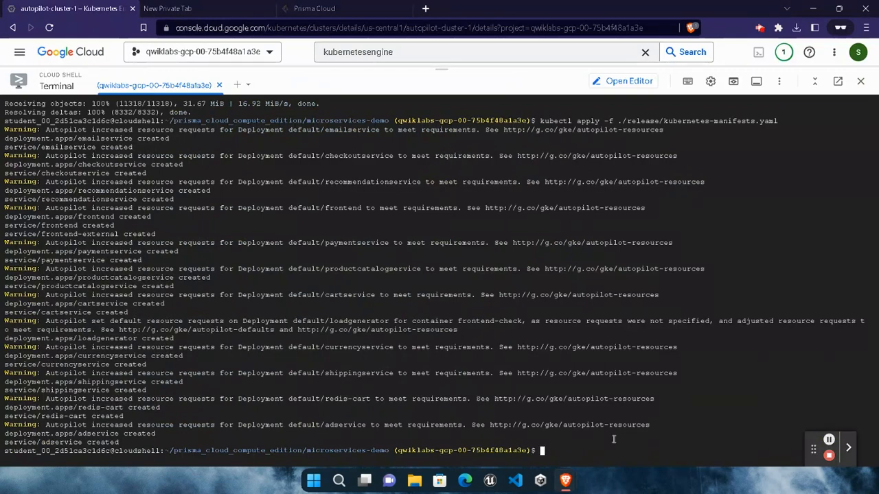
key(ctrl+v)
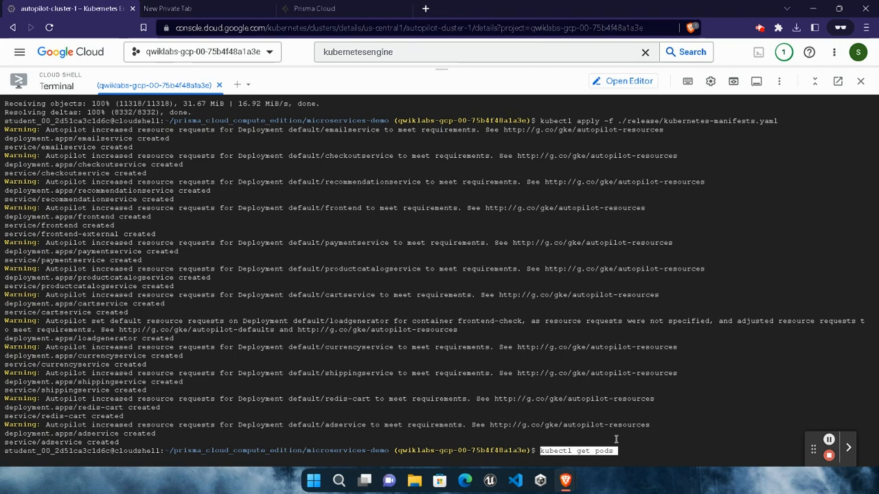
key(Return)
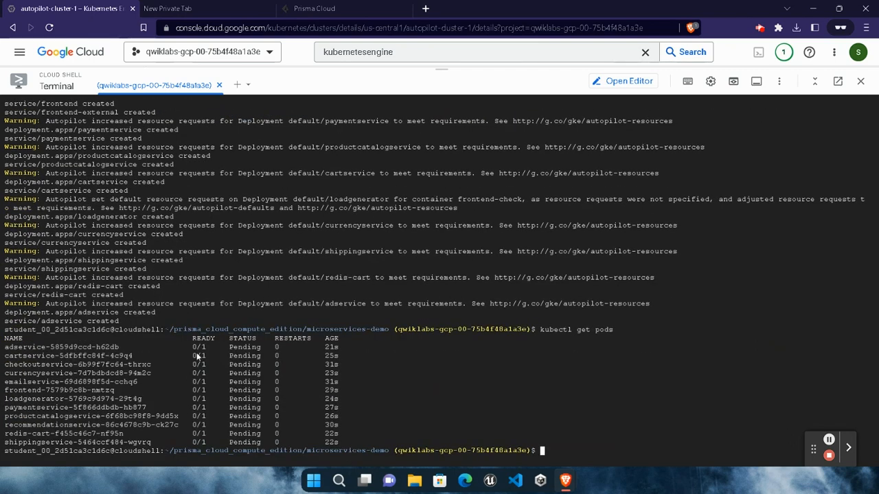
drag(197, 356, 206, 407)
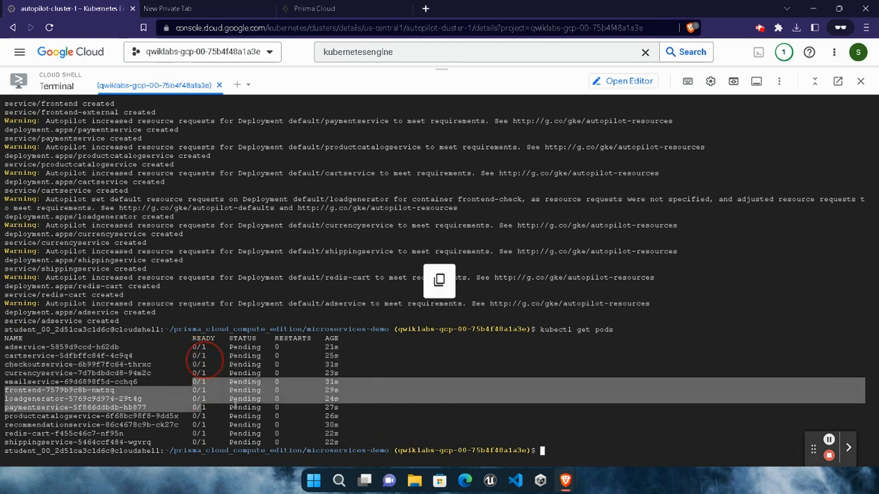
click(368, 428)
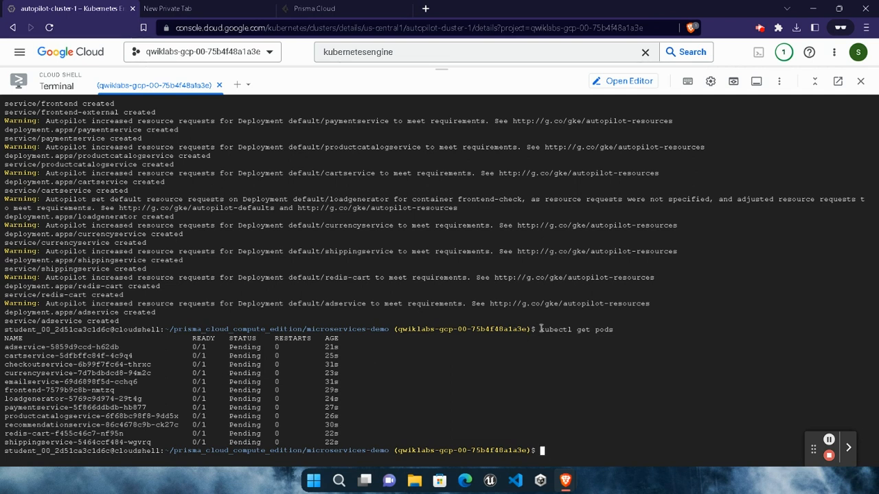
- Rerun "kubectl get pods" after a wait to recheck the status of the demo pods
drag(540, 329, 606, 329)
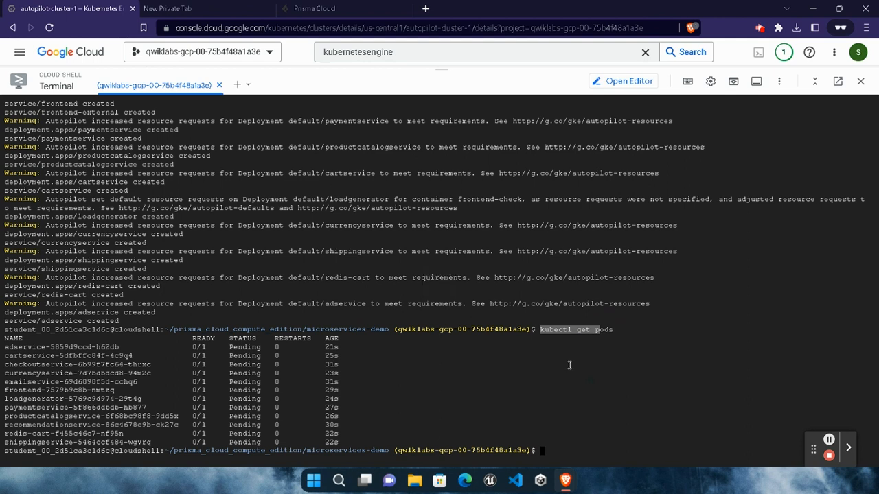
click(550, 429)
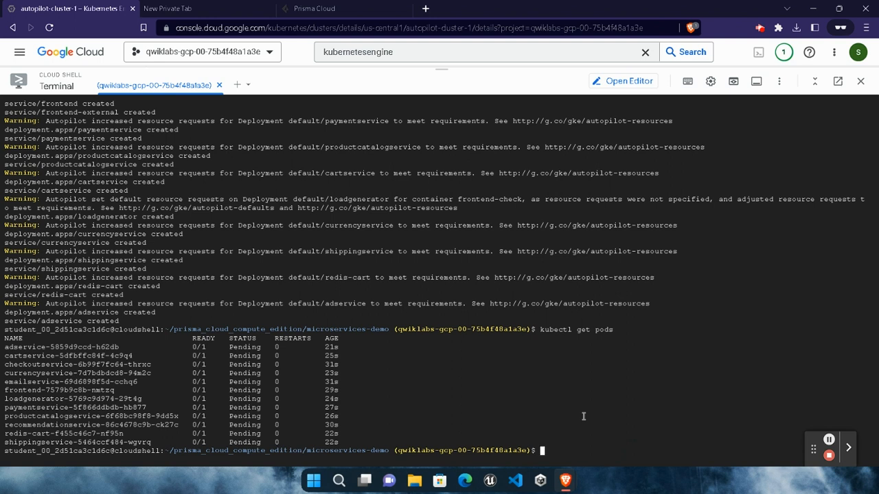
key(Up)
key(Return)
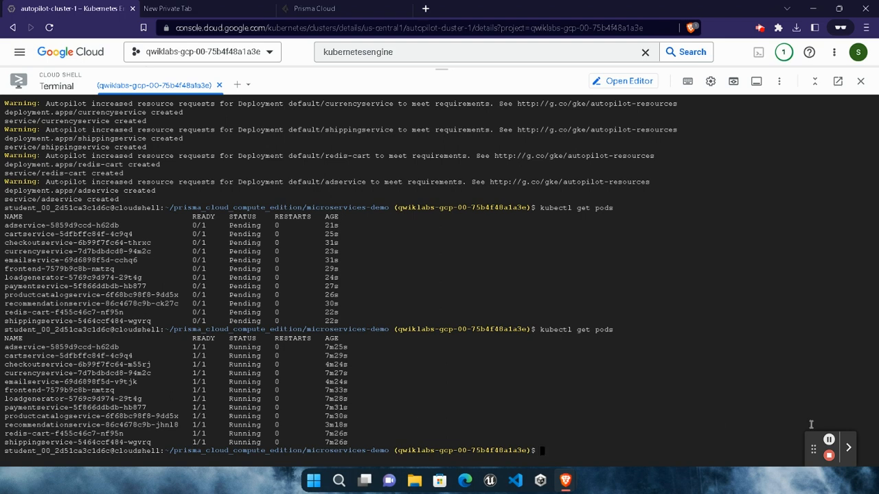
- Run "kubectl get service frontend-external | awk '{print $4}'" from the lab in Cloud Shell and select the external IP address in its output
mouse_move(565, 479)
click(394, 414)
scroll(354, 275, down, 3)
scroll(369, 336, down, 1)
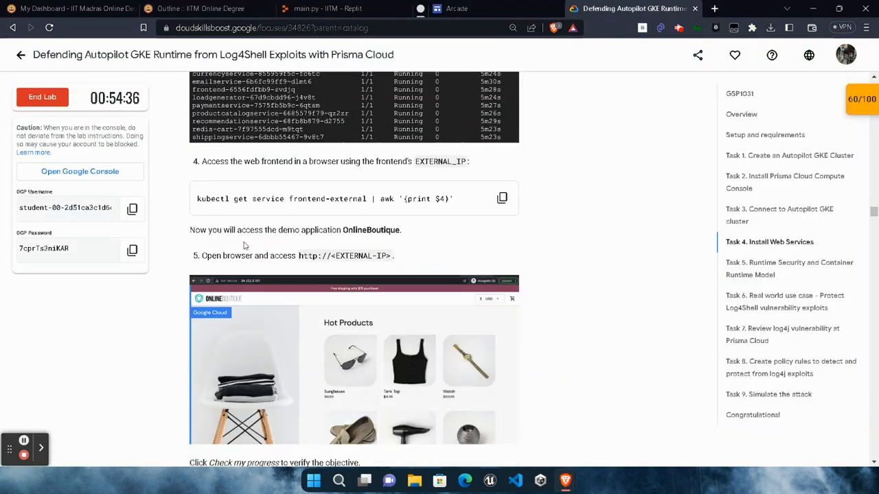
click(501, 198)
mouse_move(567, 473)
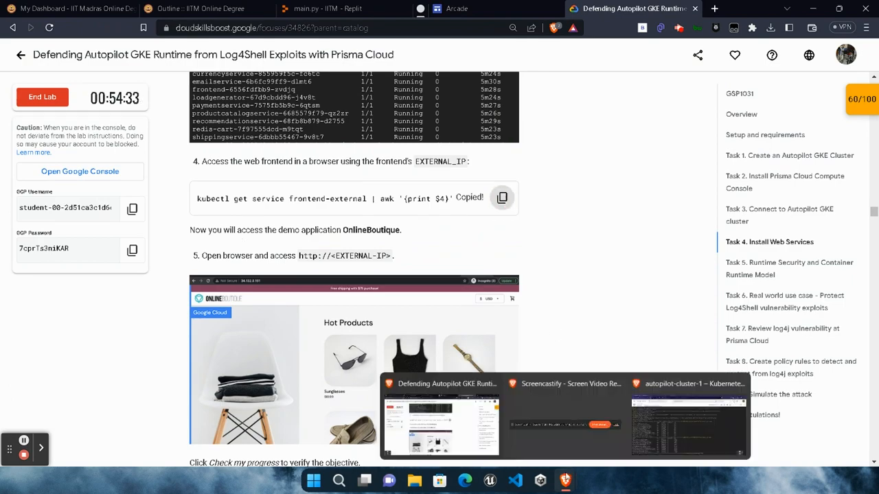
click(649, 440)
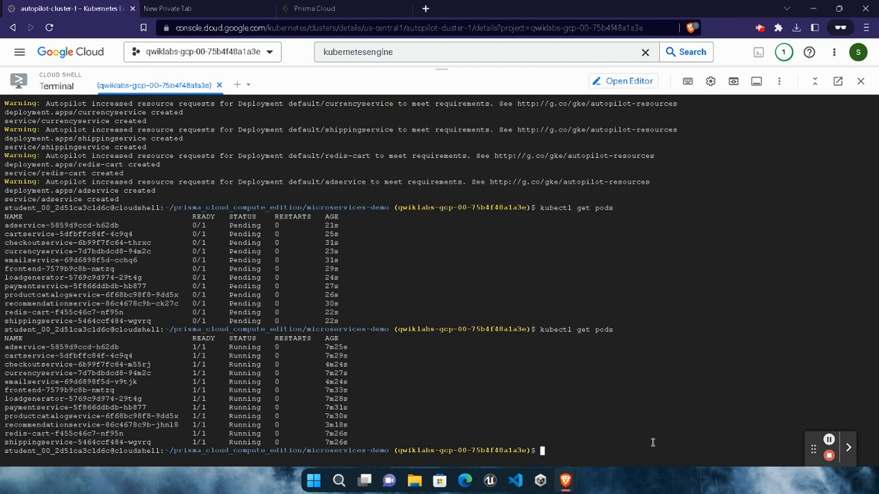
key(ctrl+v)
key(Return)
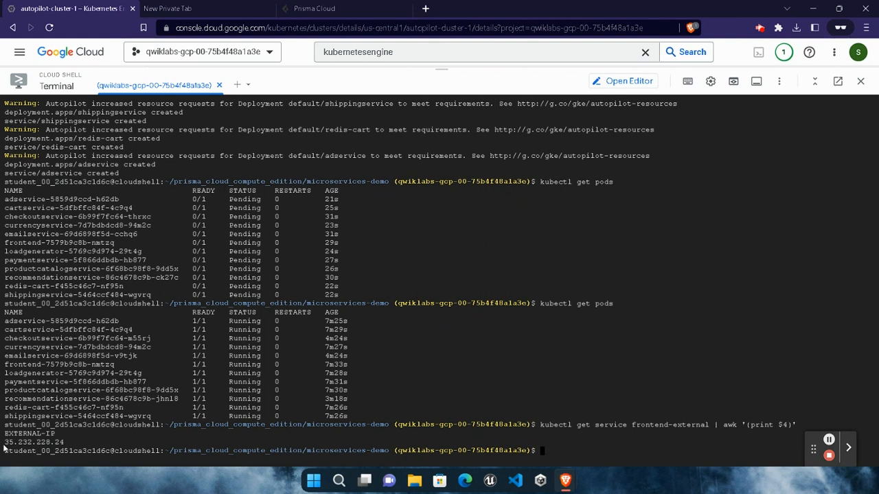
click(64, 443)
drag(64, 443, 4, 444)
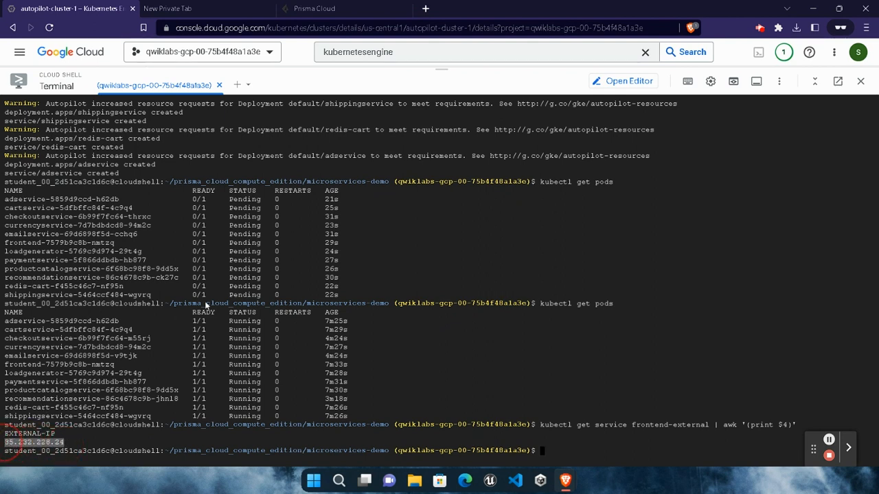
key(ctrl+c)
click(426, 9)
text(http)
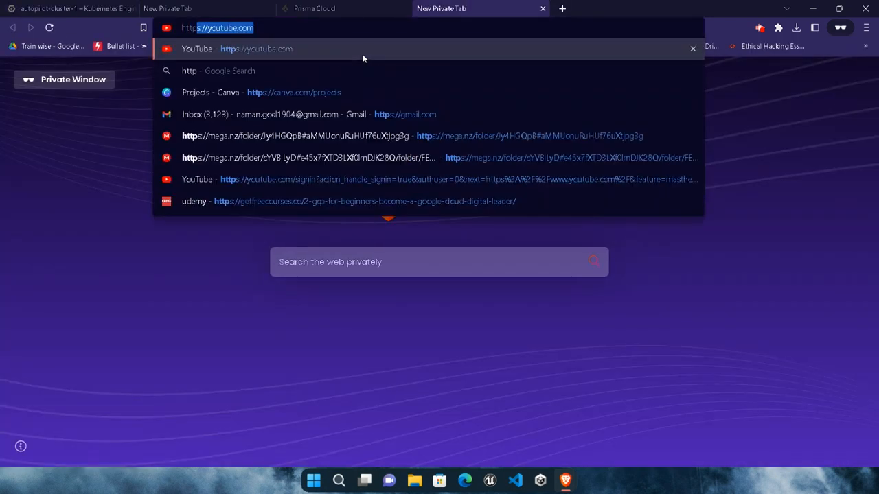
text(://)
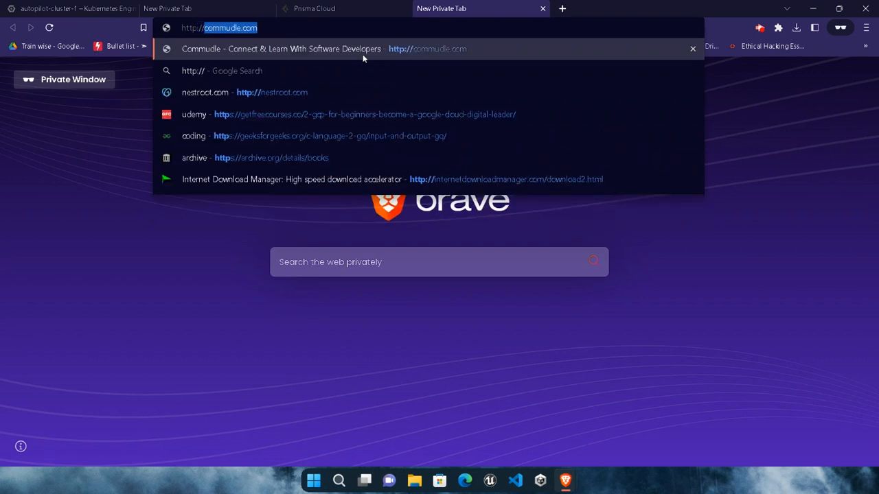
key(ctrl+v)
key(Return)
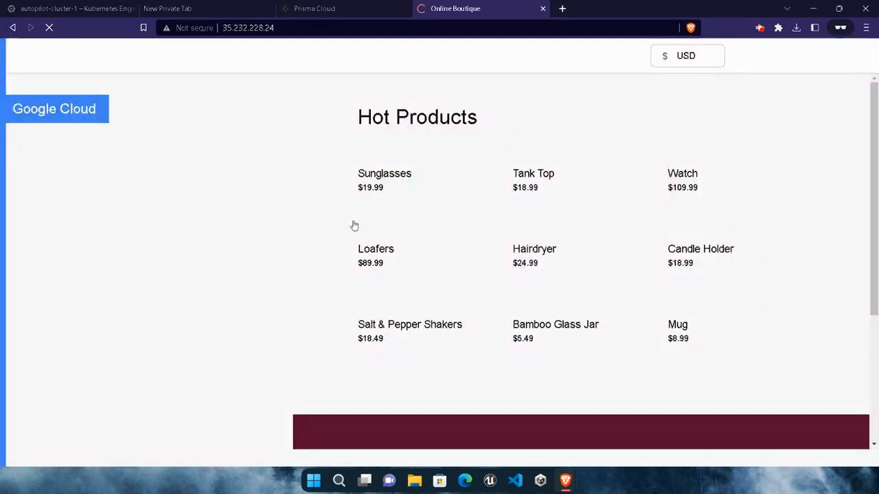
- Return to the lab instructions and check the progress of the "Install web services on autopilot cluster" objective
mouse_move(565, 481)
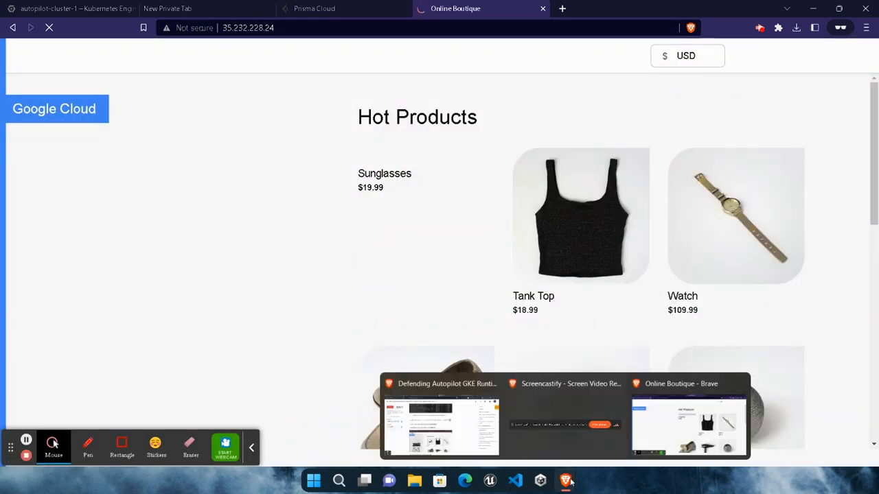
click(441, 418)
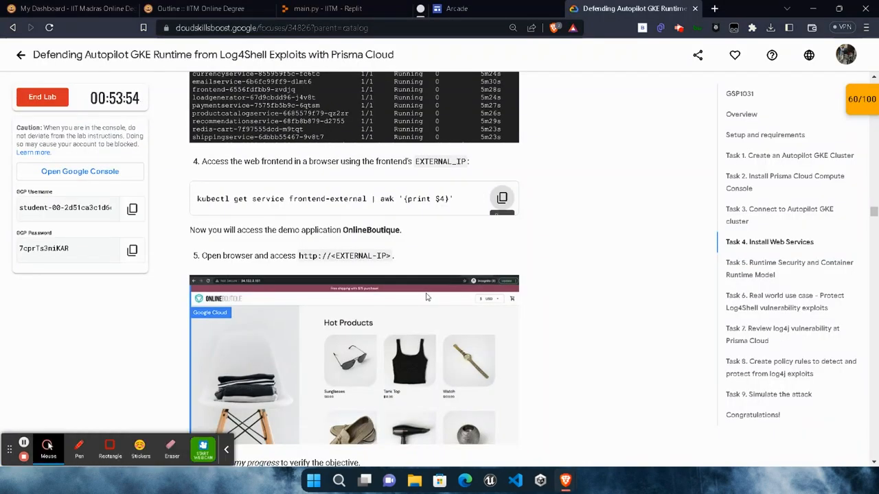
scroll(425, 293, down, 15)
scroll(425, 293, down, 10)
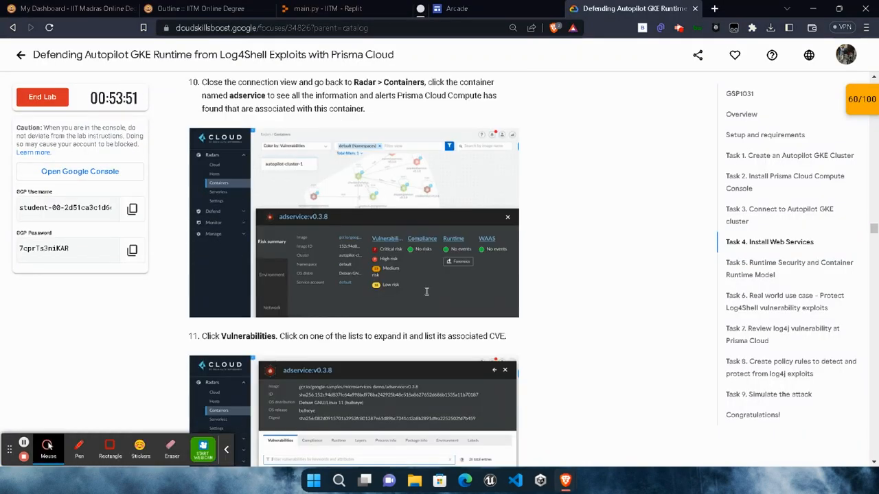
scroll(392, 287, down, 3)
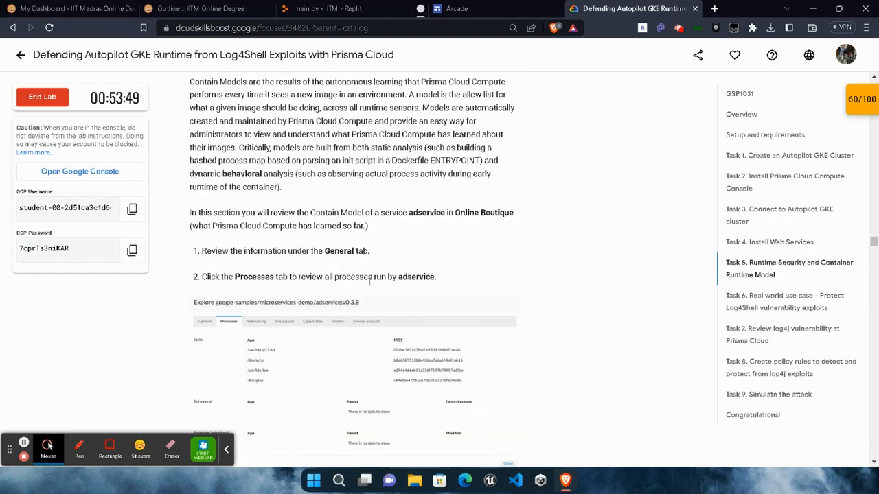
scroll(388, 281, up, 8)
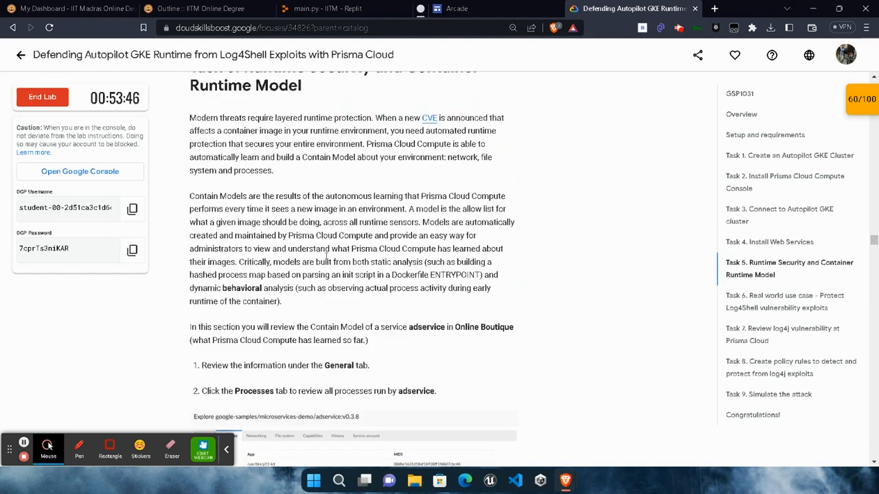
scroll(325, 255, down, 5)
scroll(324, 255, up, 12)
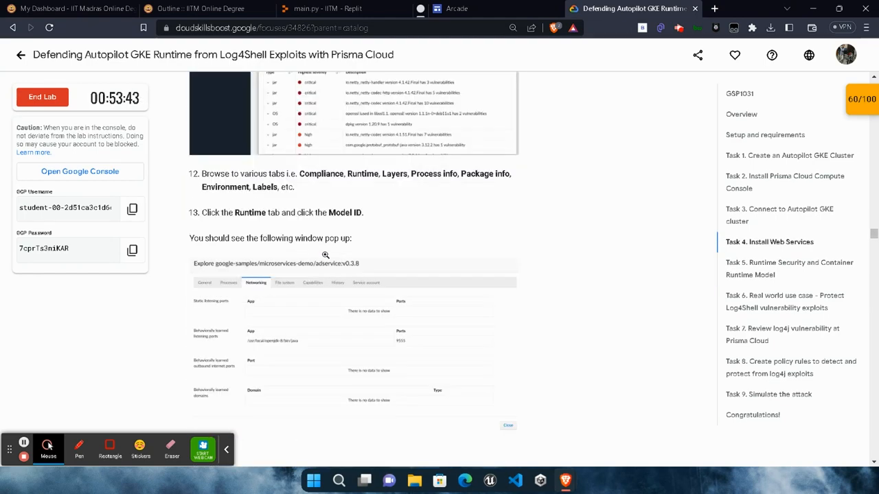
scroll(325, 254, up, 12)
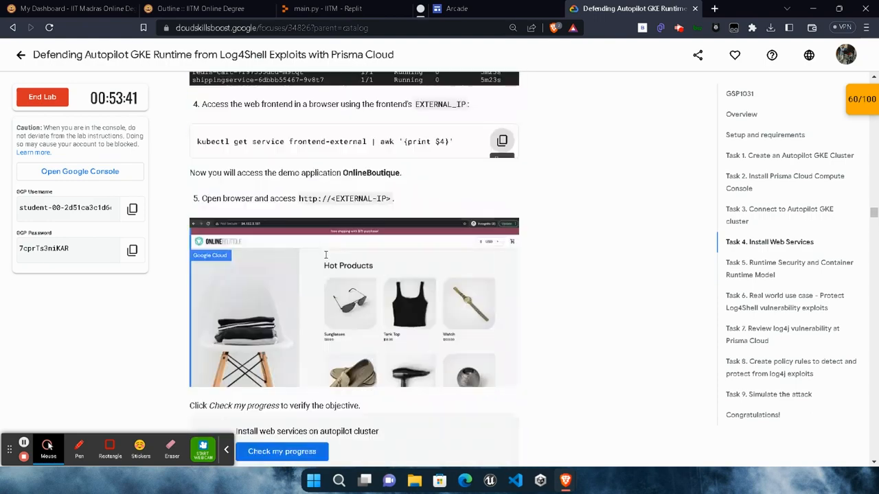
scroll(325, 255, down, 2)
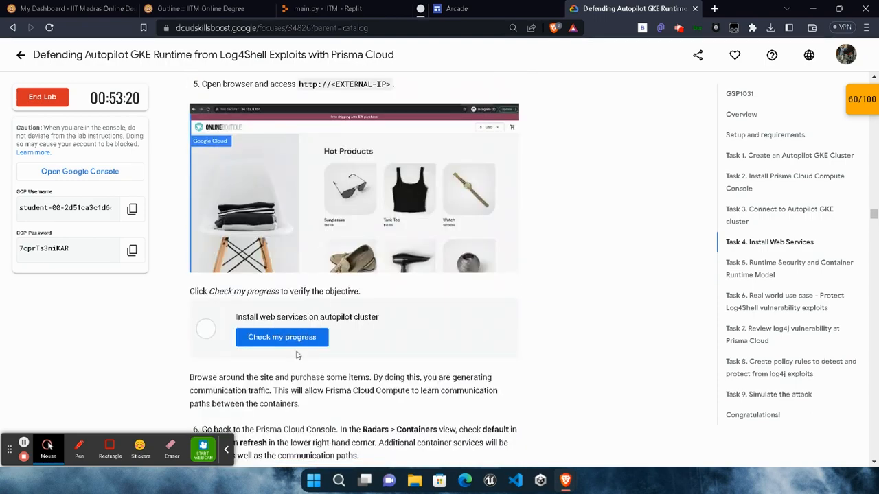
click(295, 343)
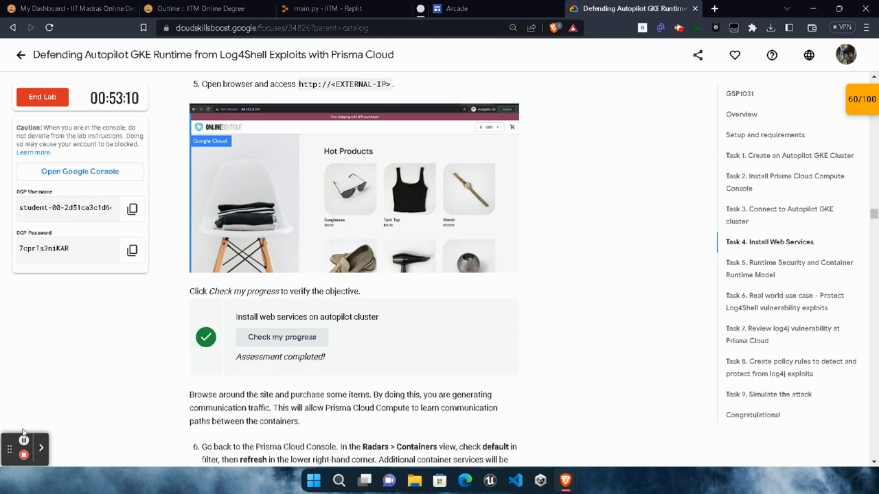
- Delete the Online Boutique demo by running the lab's command "kubectl delete -f ~/prisma_cloud_compute_edition/microservices-demo/release/kubernetes-manifests.yaml" in Cloud Shell
scroll(167, 386, down, 9)
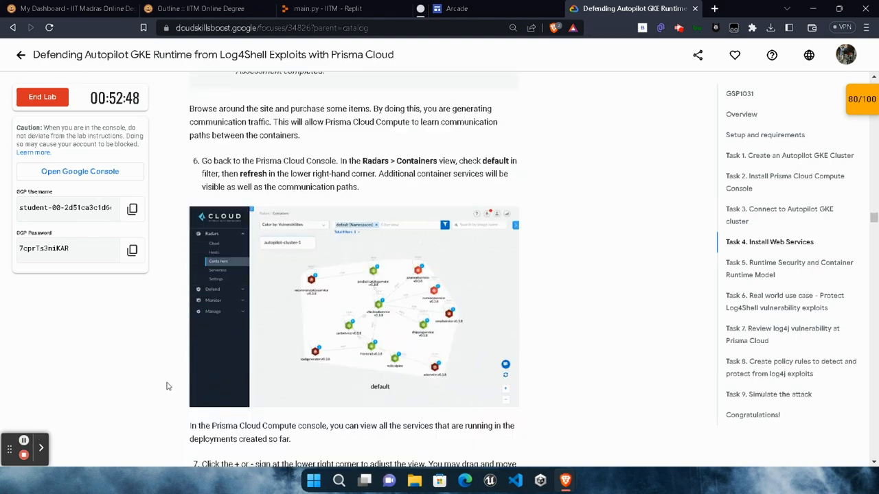
scroll(167, 387, down, 15)
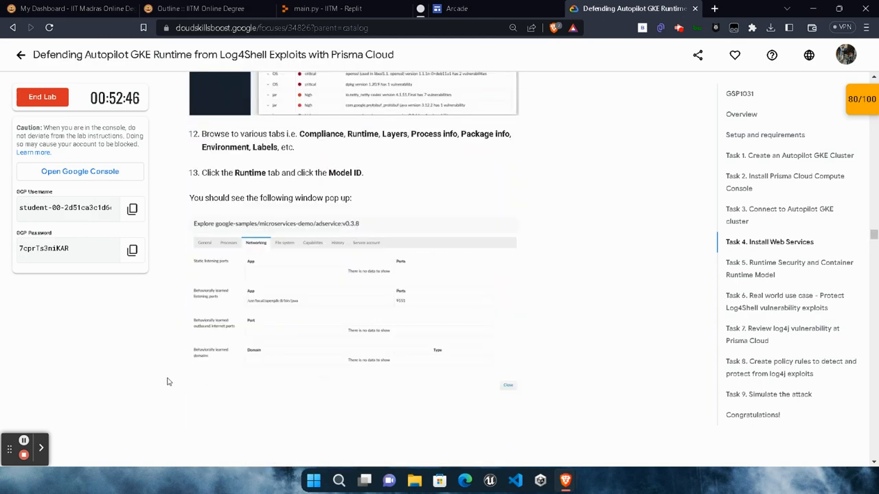
scroll(166, 378, down, 10)
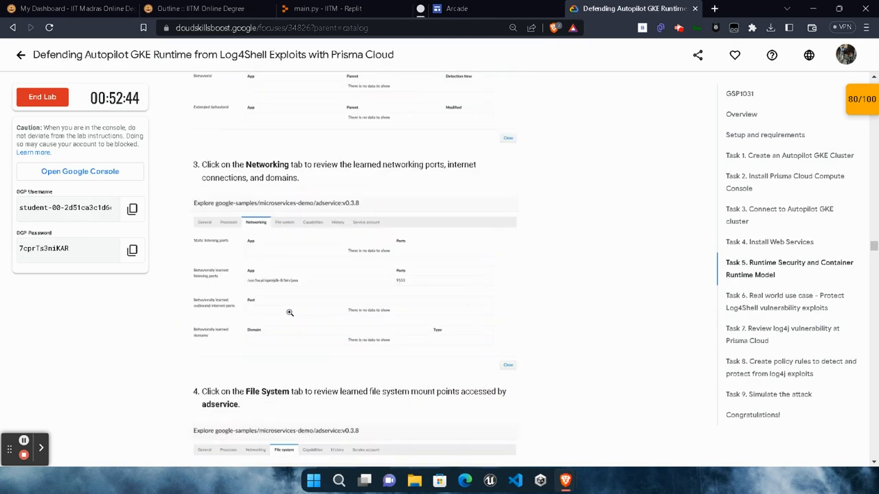
scroll(297, 308, down, 3)
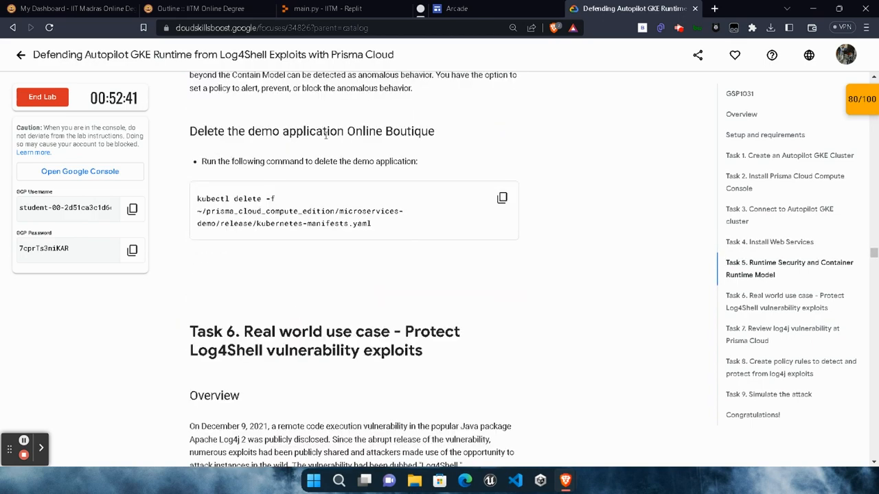
click(502, 197)
mouse_move(565, 480)
click(693, 422)
click(69, 8)
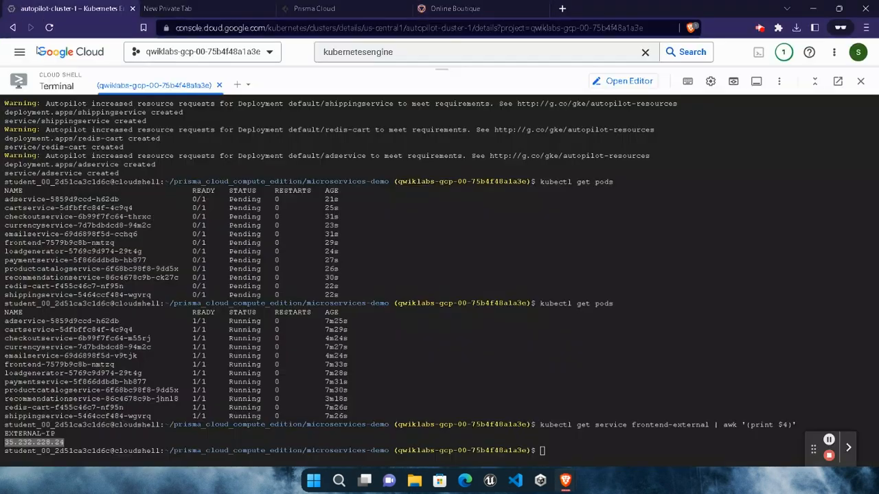
click(564, 454)
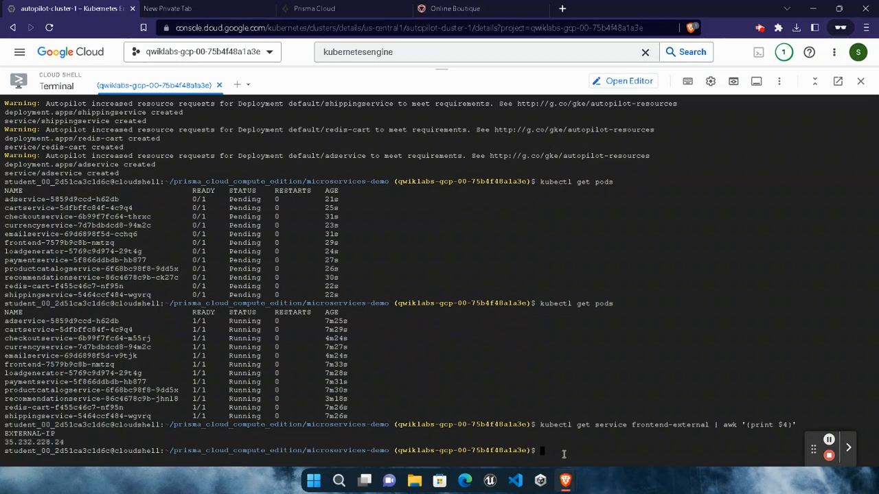
key(ctrl+v)
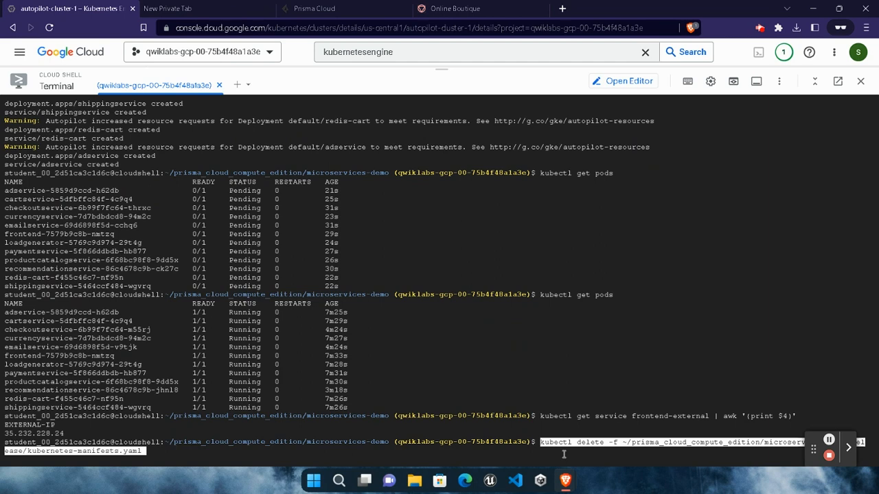
key(Return)
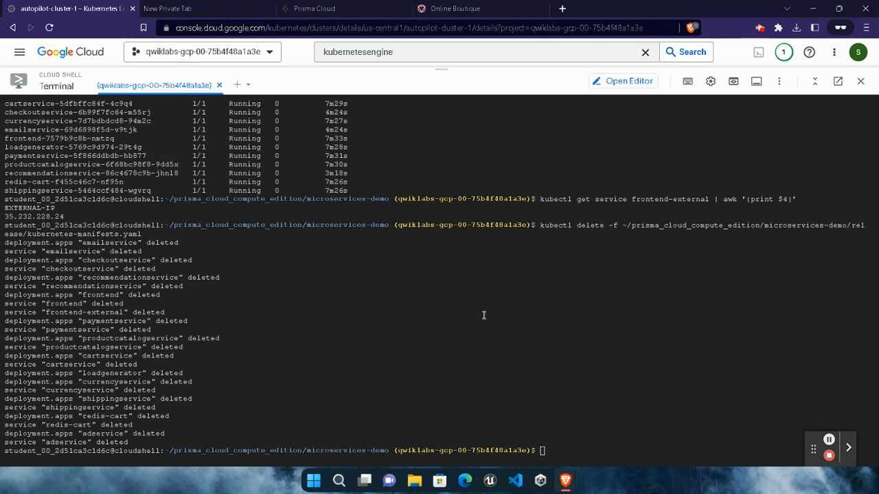
- Enable WildFire runtime protection in the Prisma Cloud console's system settings and save the configuration
click(328, 7)
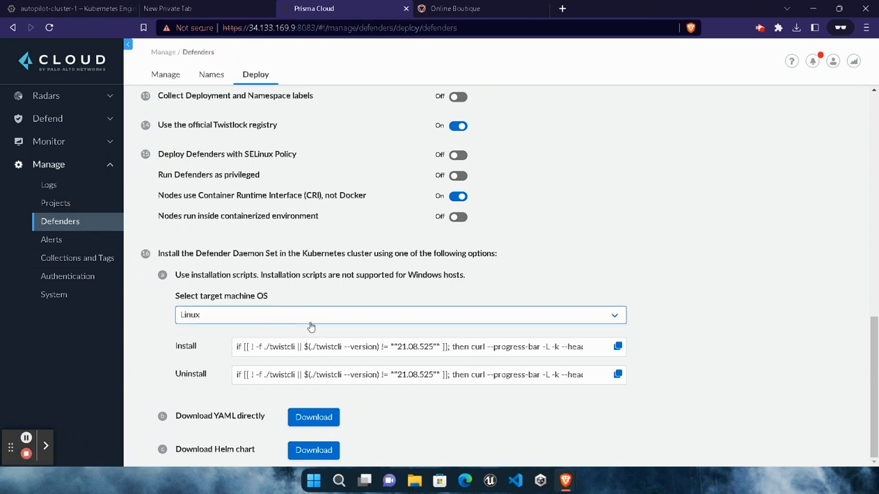
scroll(275, 202, up, 15)
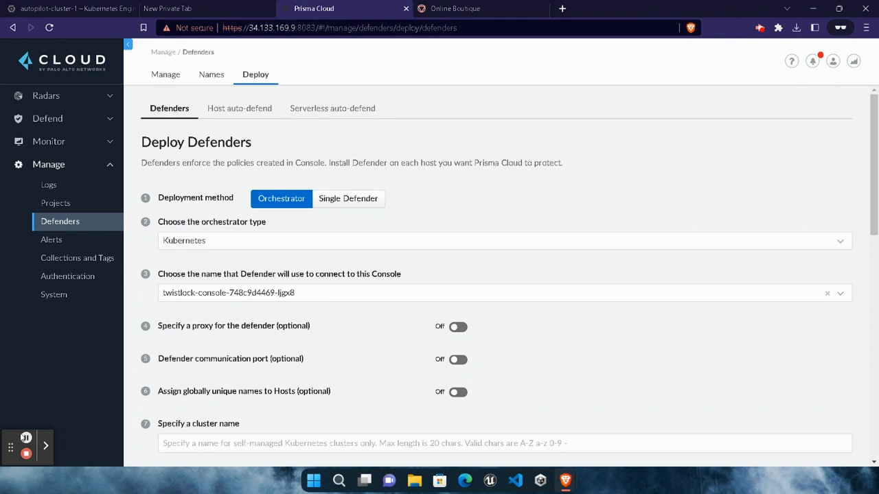
click(52, 300)
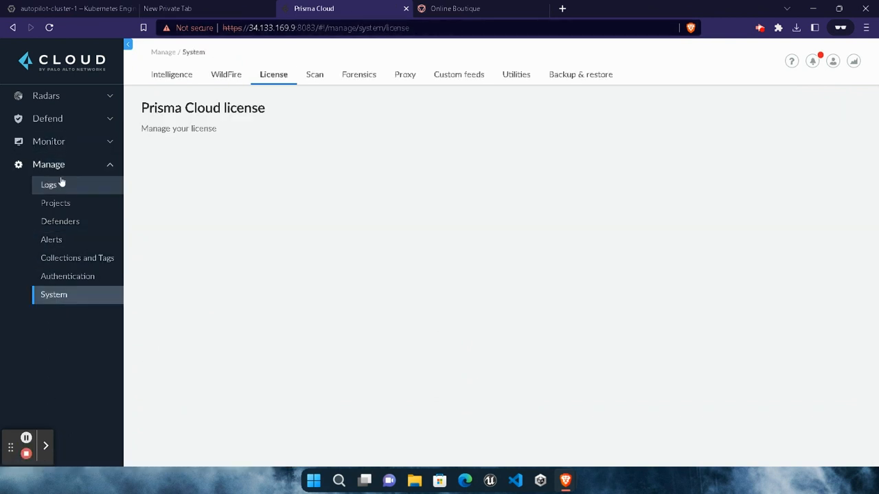
click(60, 300)
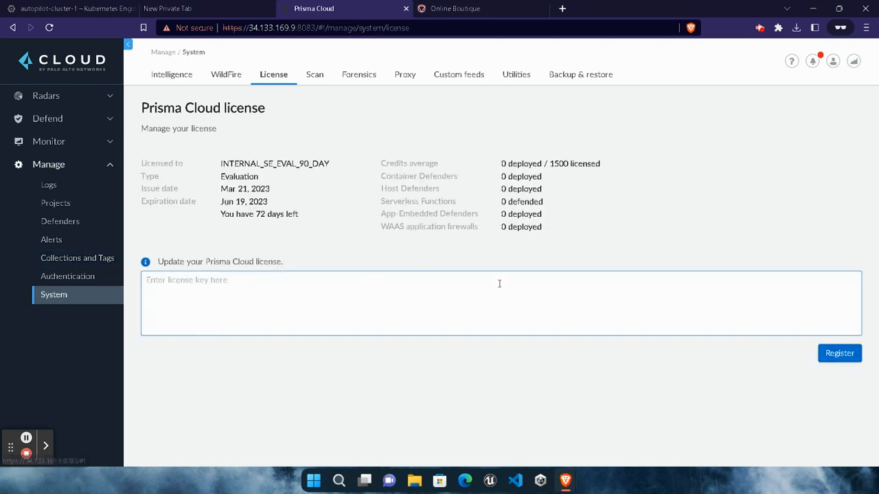
click(226, 74)
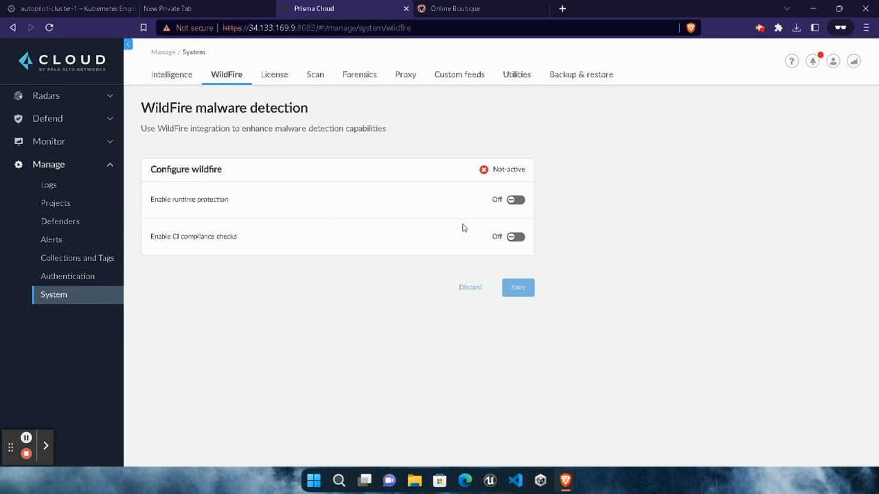
click(515, 199)
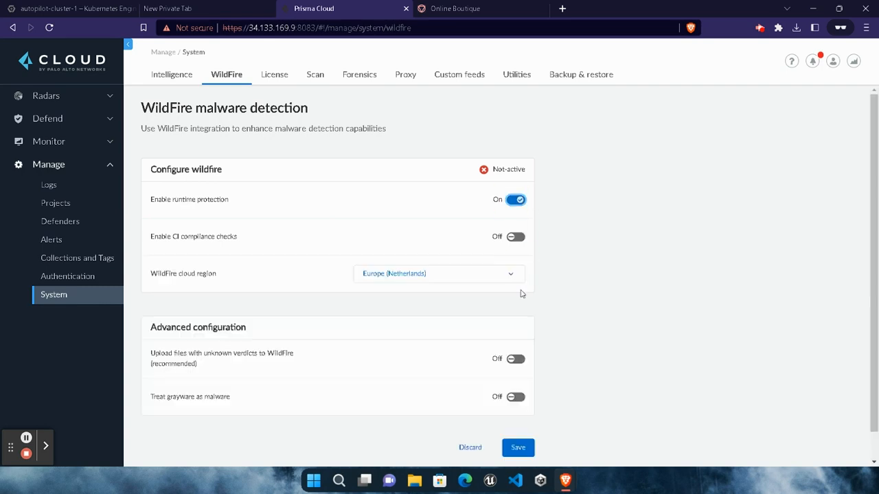
click(520, 447)
- Shrink the Cloud Shell terminal in Google Cloud and run autopilot-cluster-1's get-credentials connection command in it
click(50, 7)
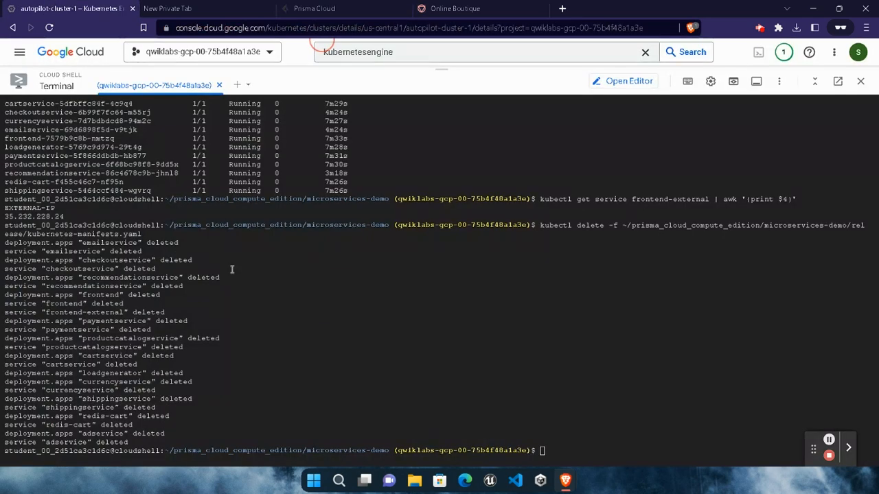
drag(447, 69, 448, 104)
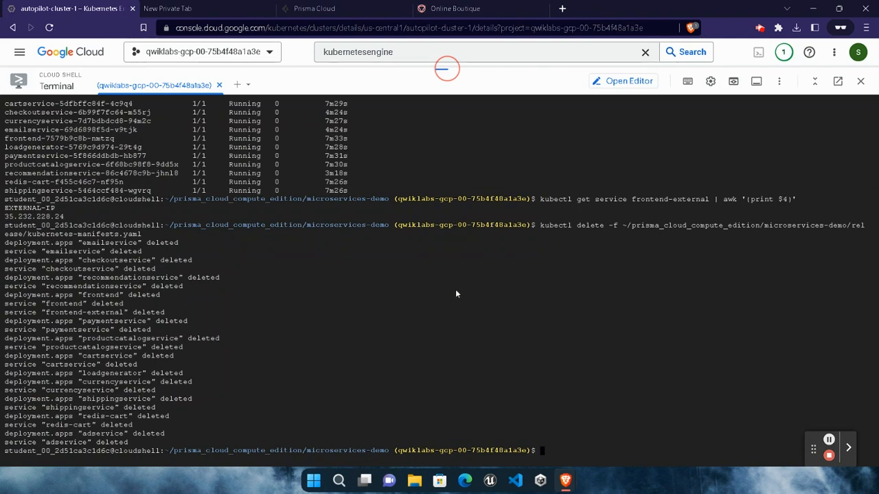
drag(455, 294, 456, 329)
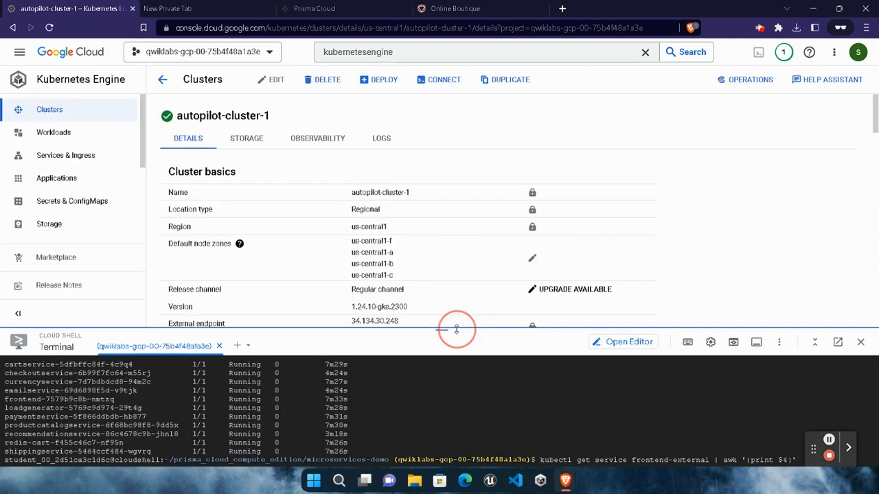
click(440, 82)
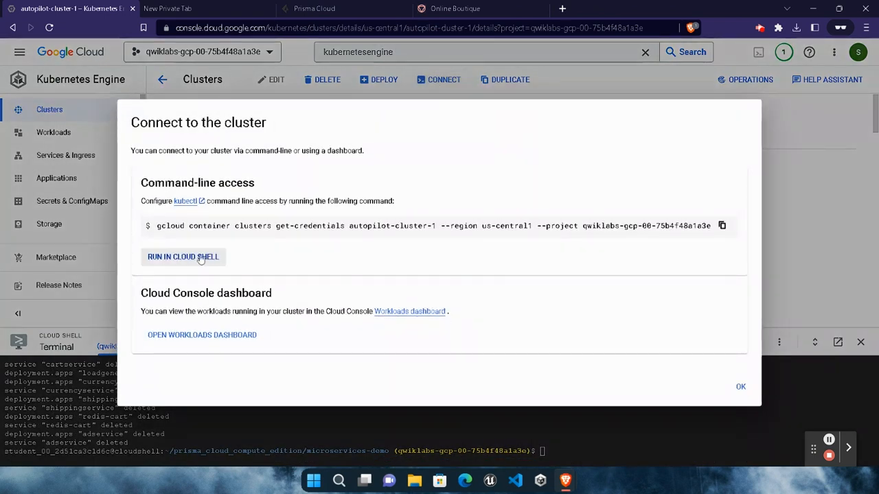
click(200, 258)
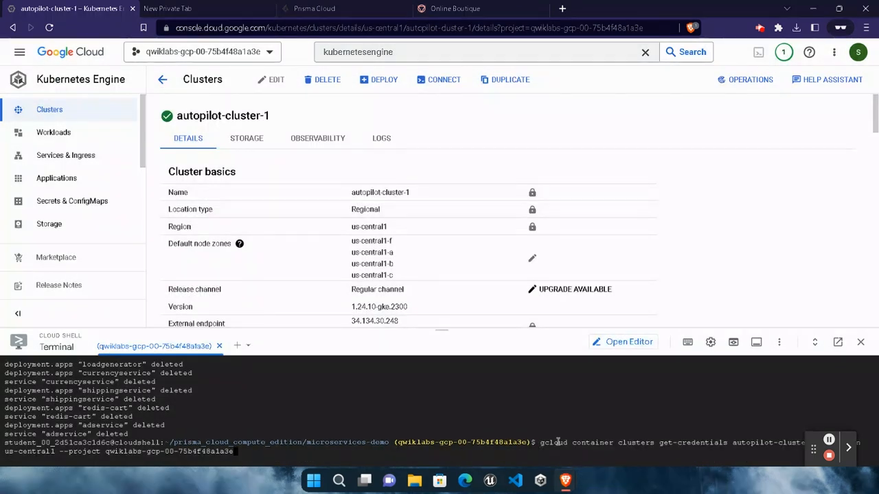
key(Return)
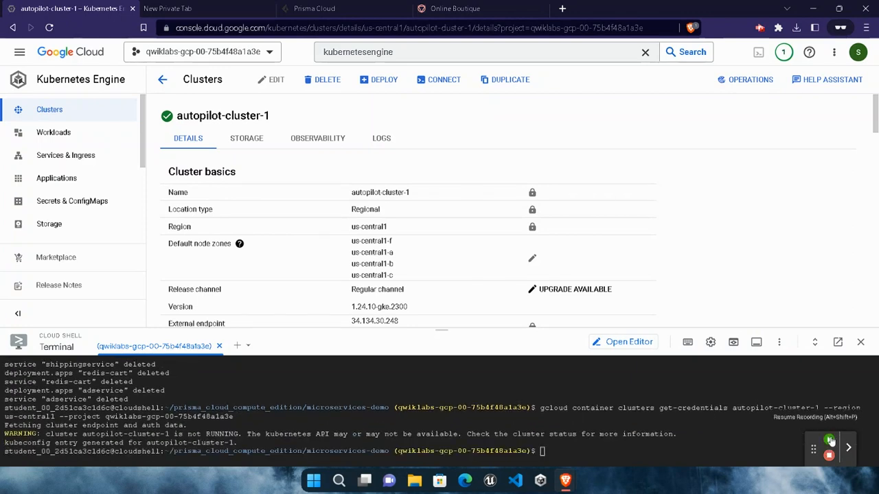
- Copy the command "vim log4shell.yaml" from Task 6 of the lab instructions and return to the Google Cloud window
mouse_move(565, 481)
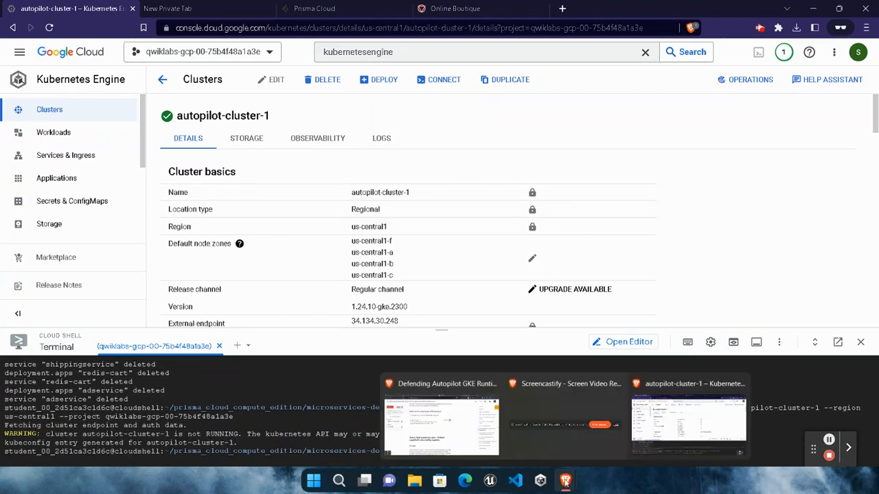
click(426, 414)
scroll(448, 315, down, 20)
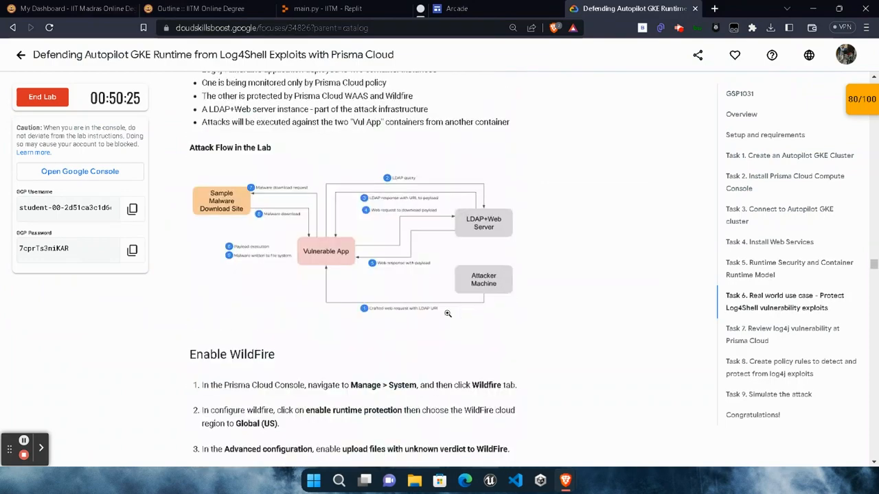
scroll(448, 314, down, 2)
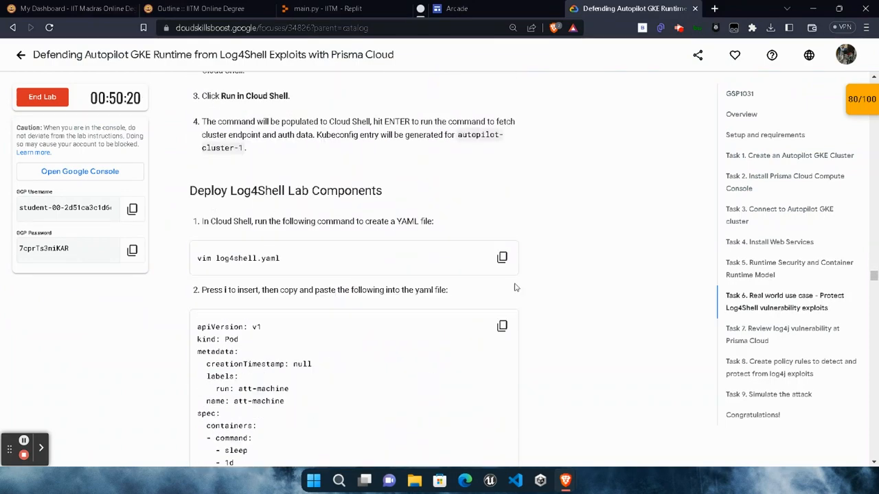
click(501, 258)
mouse_move(567, 479)
click(685, 442)
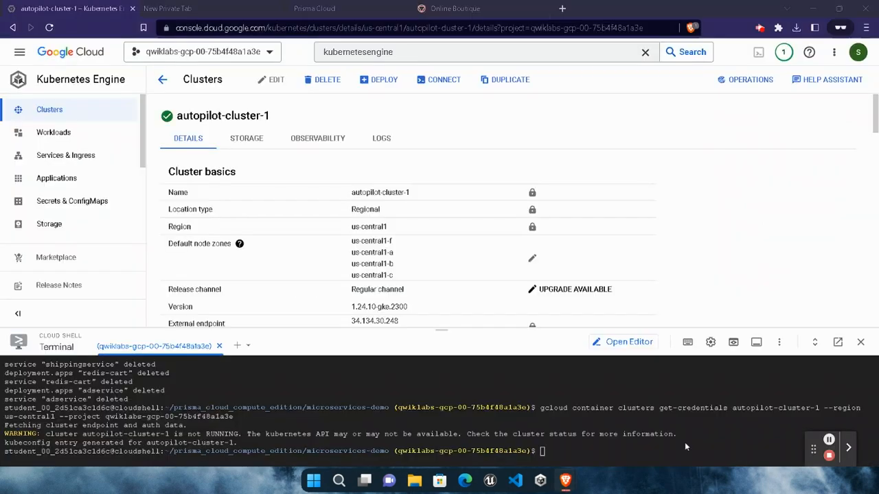
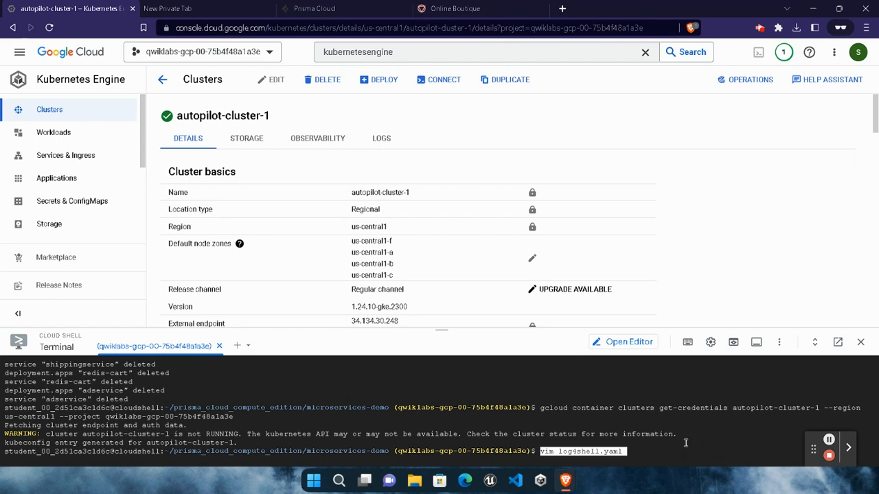
- Create log4shell.yaml in vim, insert the manifest copied from step 2 of the lab's Deploy Log4Shell Lab Components section, and save with :wq
key(Return)
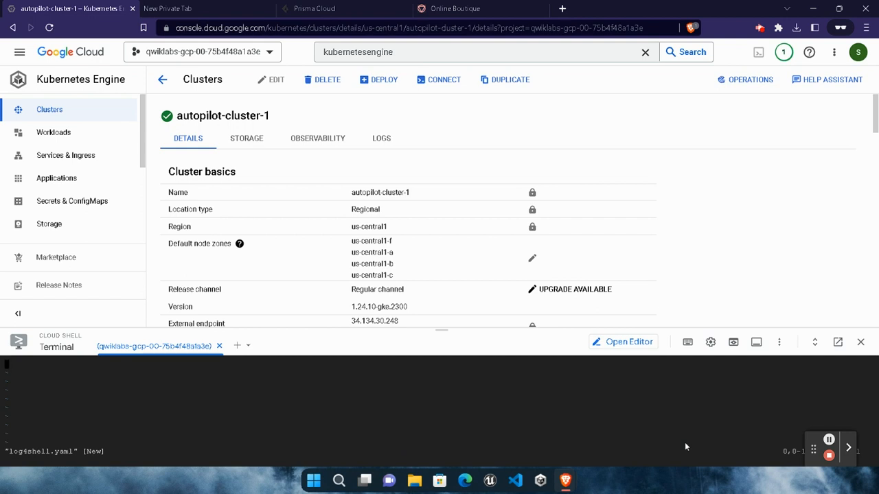
key(i)
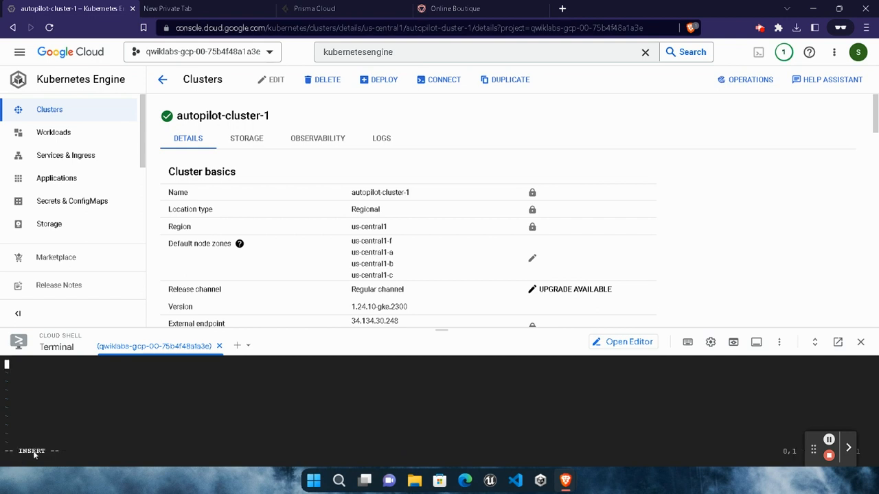
mouse_move(564, 480)
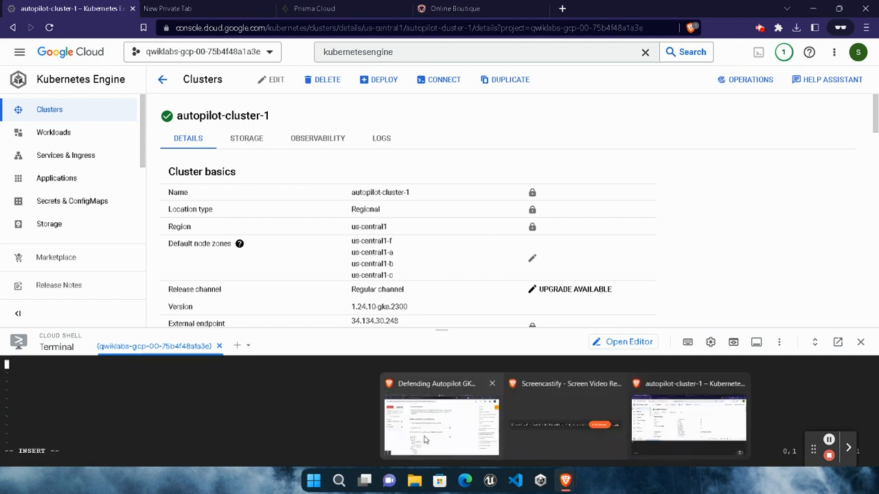
click(439, 412)
click(503, 272)
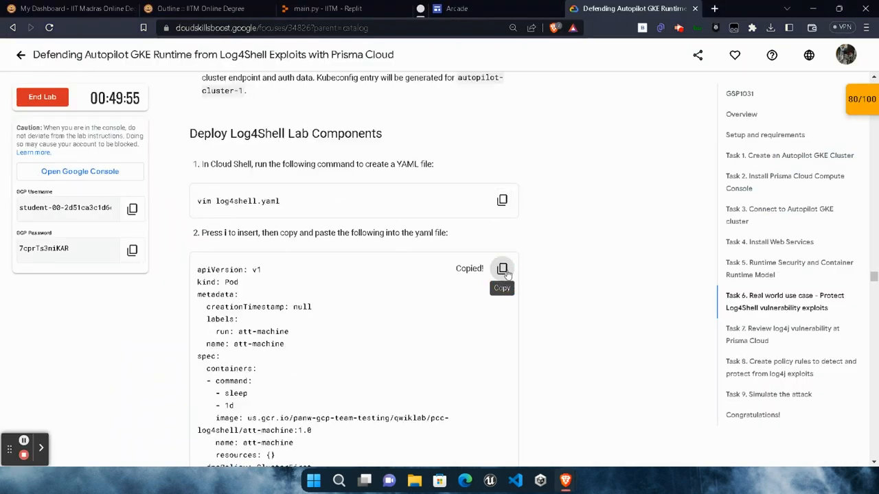
key(alt+Tab)
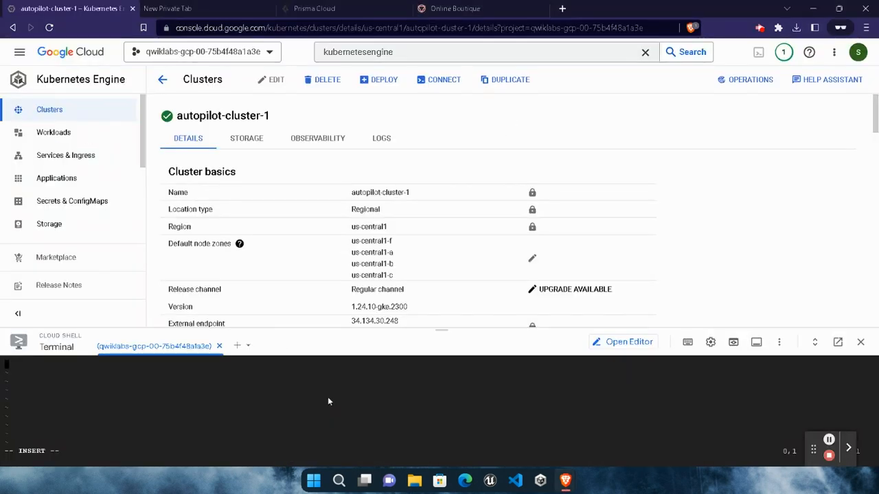
key(ctrl+v)
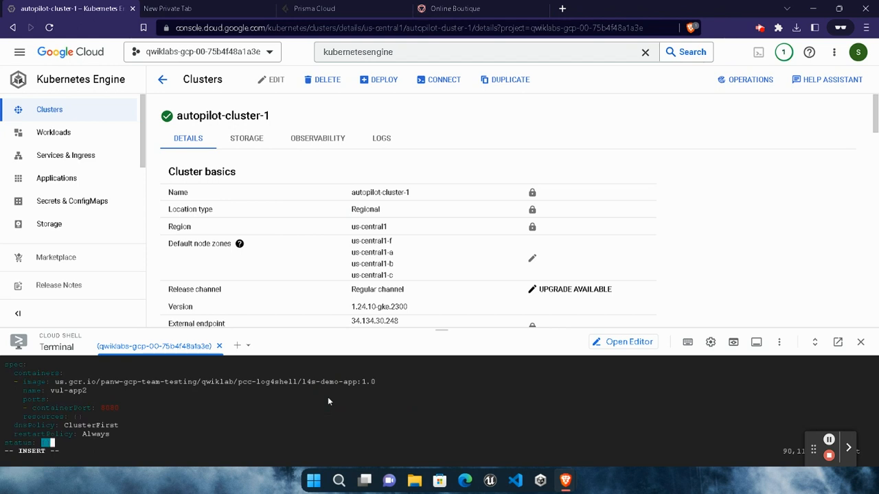
key(Escape)
text(:wq)
key(Return)
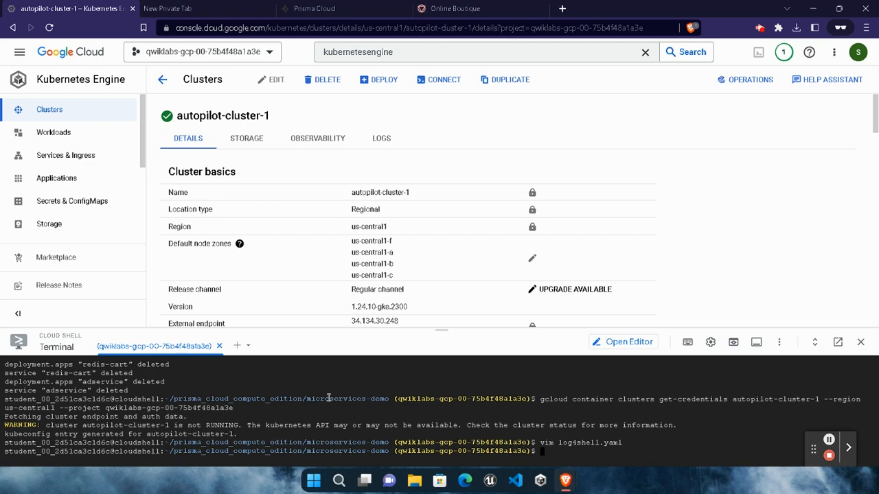
- Verify the YAML file by running the lab's command "cat log4shell.yaml" in Cloud Shell
click(569, 481)
click(466, 425)
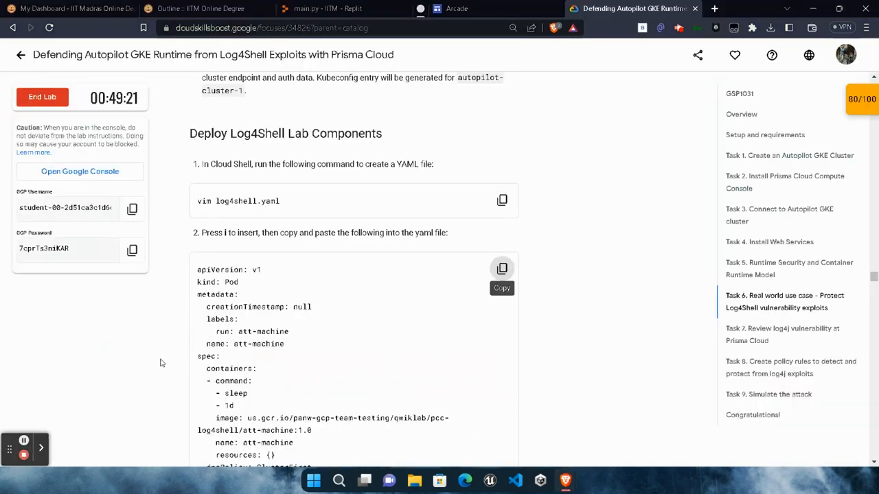
scroll(157, 358, down, 5)
scroll(157, 359, down, 10)
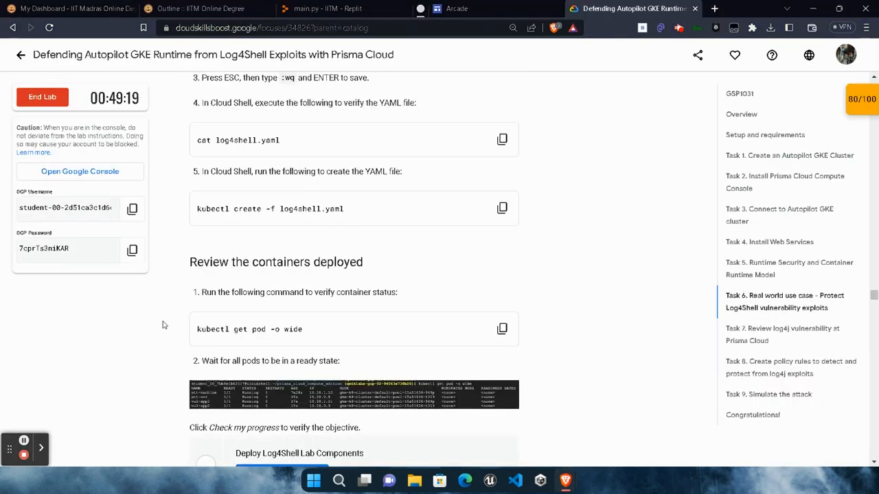
click(502, 139)
mouse_move(579, 476)
click(652, 405)
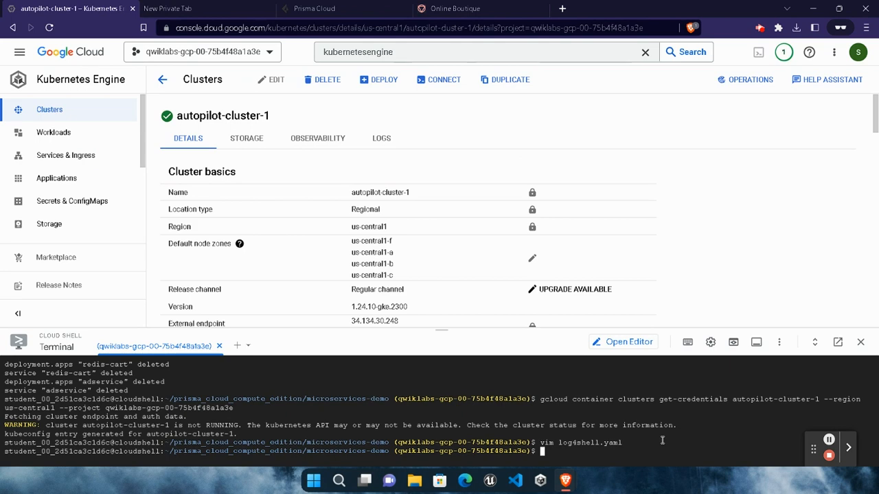
key(ctrl+v)
key(Return)
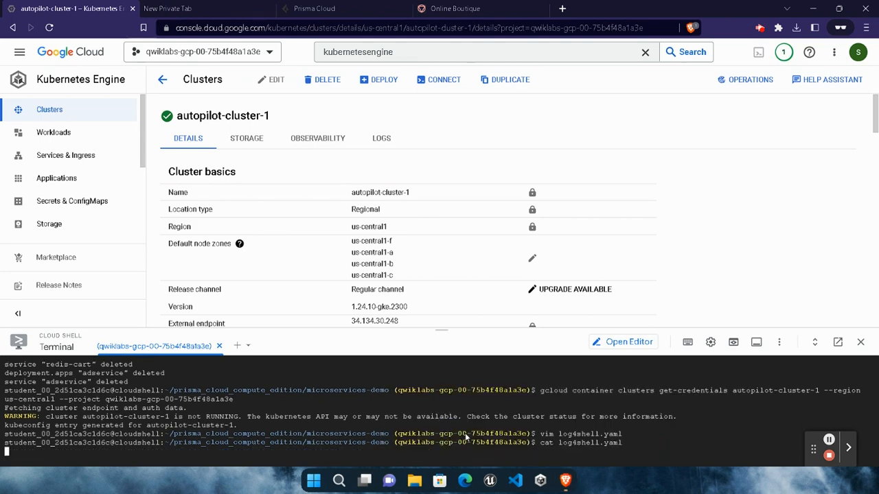
- Deploy the Log4Shell lab components by running the lab's command "kubectl create -f log4shell.yaml" in Cloud Shell
key(alt+Tab)
click(502, 208)
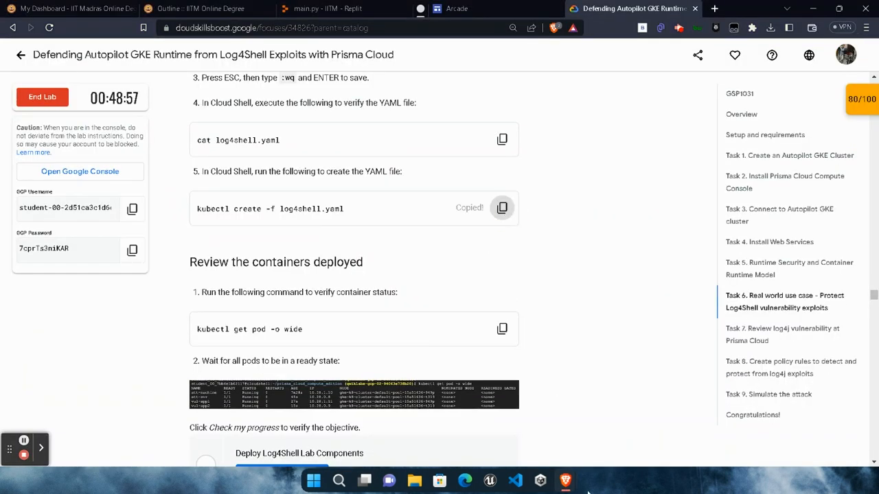
mouse_move(576, 484)
click(654, 412)
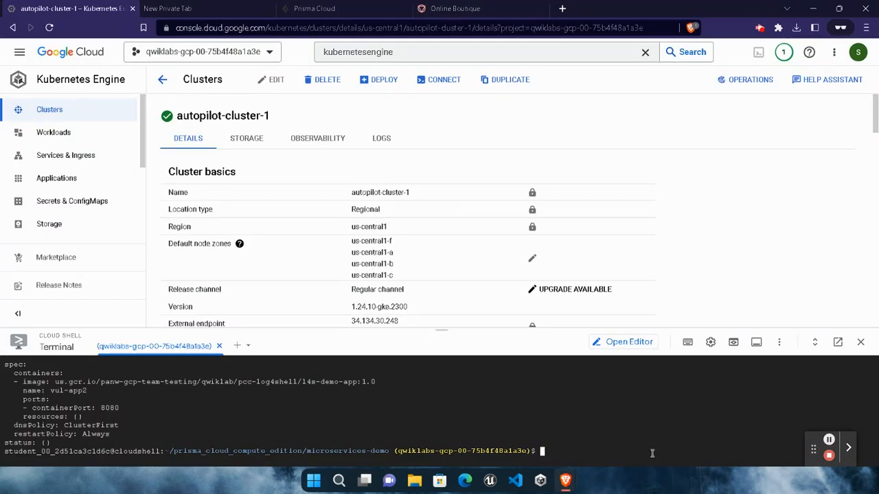
key(ctrl+v)
key(Return)
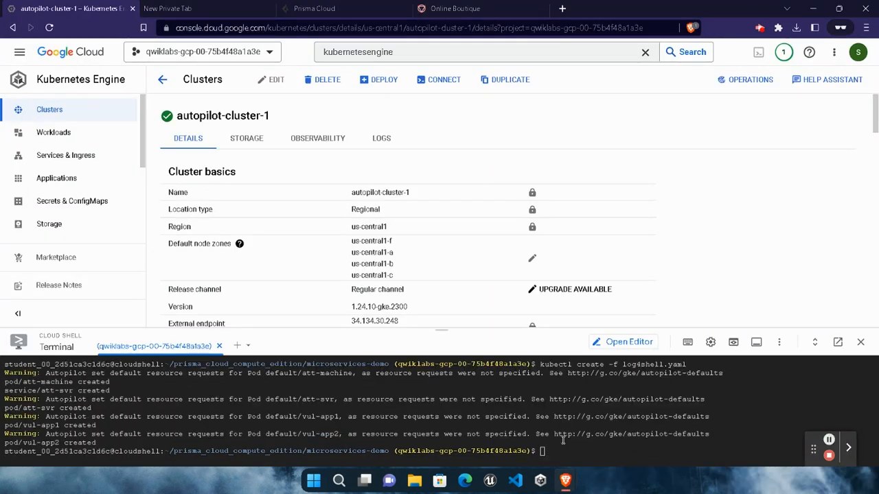
- Run the lab's command "kubectl get pod -o wide" in Cloud Shell and examine the READY column of the deployed pods
mouse_move(567, 479)
click(441, 422)
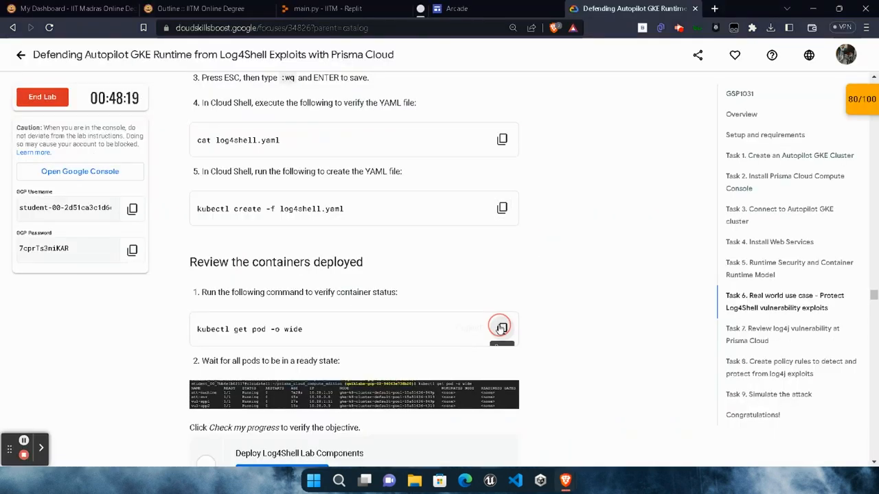
scroll(501, 327, down, 1)
click(503, 270)
mouse_move(565, 480)
click(683, 444)
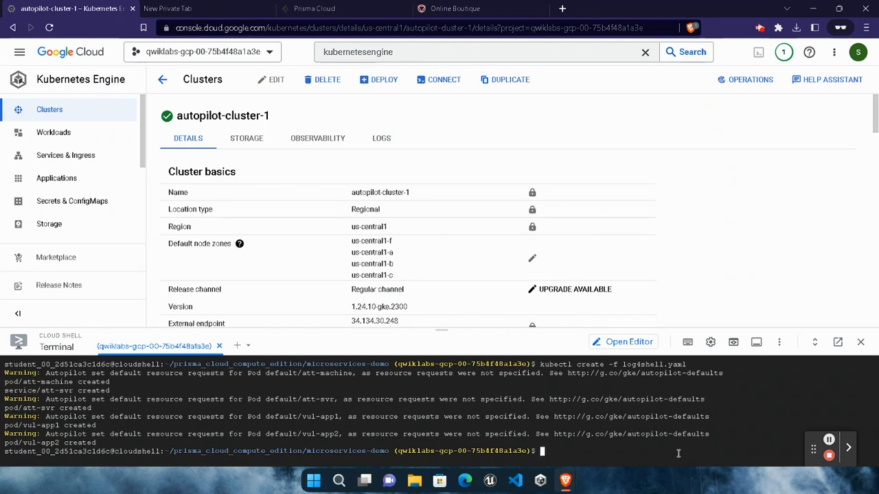
key(ctrl+v)
key(Return)
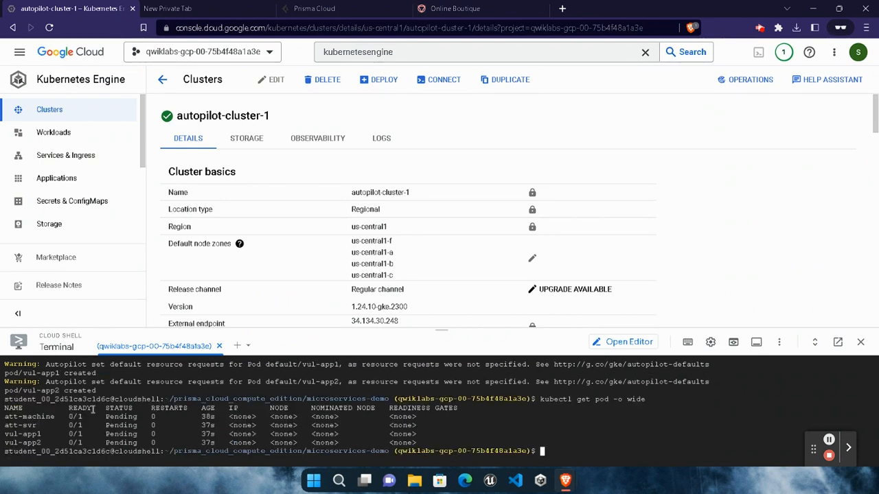
drag(61, 417, 92, 446)
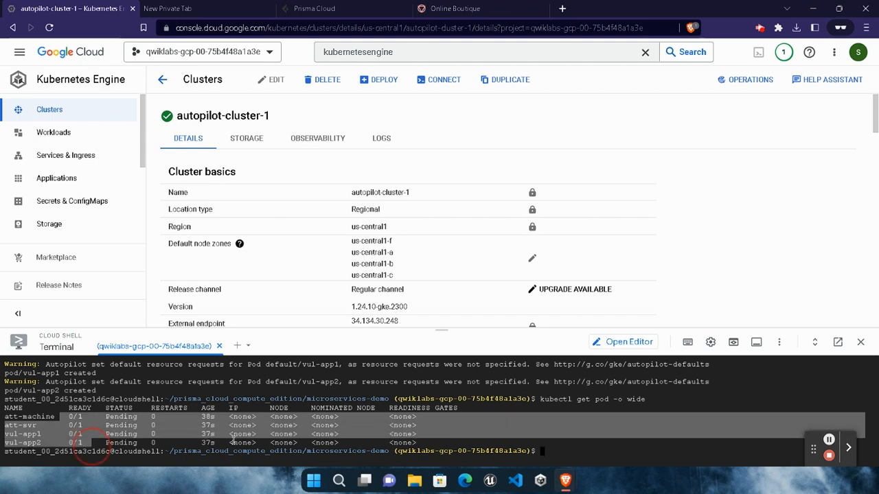
click(404, 443)
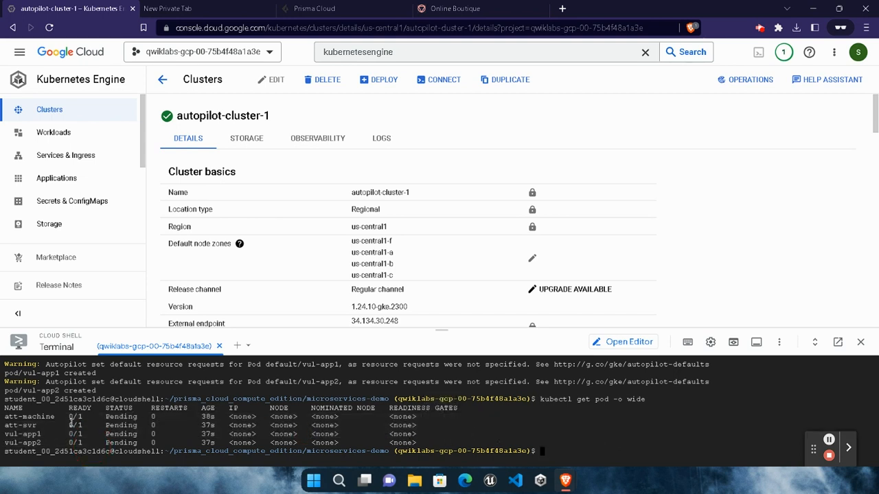
- Rerun "kubectl get pod -o wide" after a wait to recheck the status of the pods
mouse_move(565, 480)
drag(537, 399, 658, 399)
key(ctrl+c)
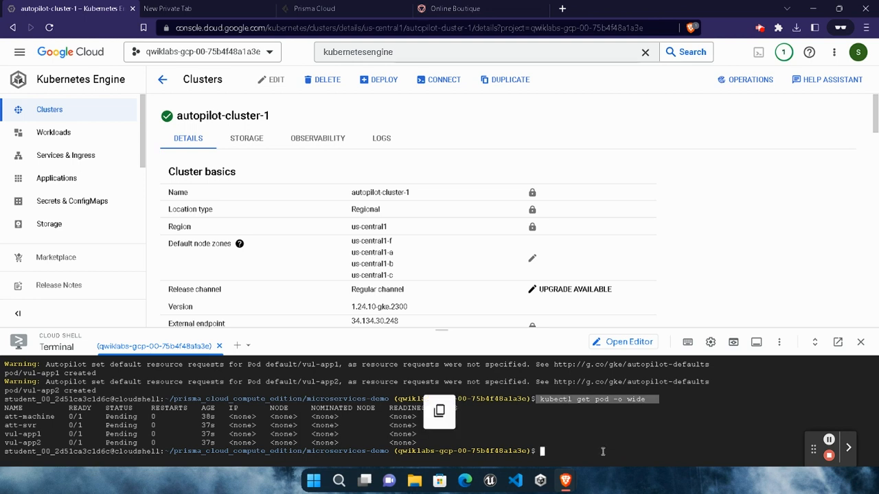
click(614, 448)
click(828, 442)
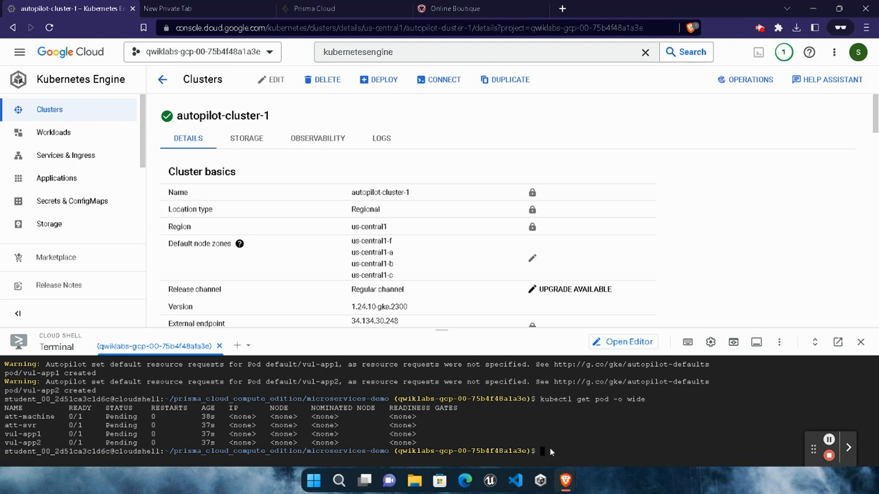
click(594, 447)
key(Up)
key(Return)
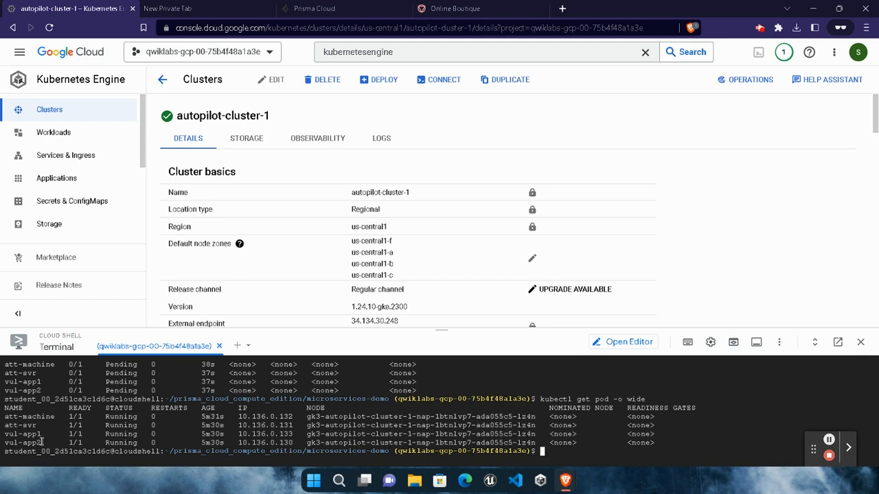
- Copy vul-app1's IP address 10.136.0.133 into the address bar of a new browser tab and return to the cluster tab
drag(23, 434, 45, 434)
click(237, 434)
drag(240, 434, 294, 433)
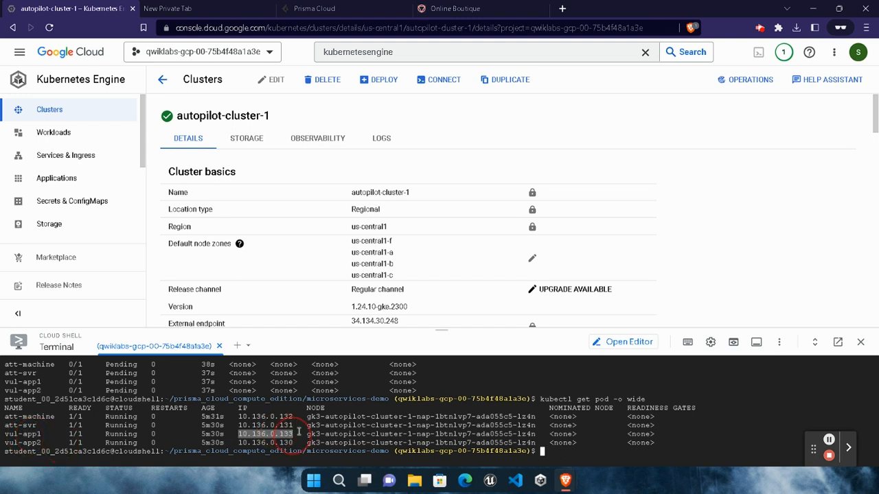
key(ctrl+c)
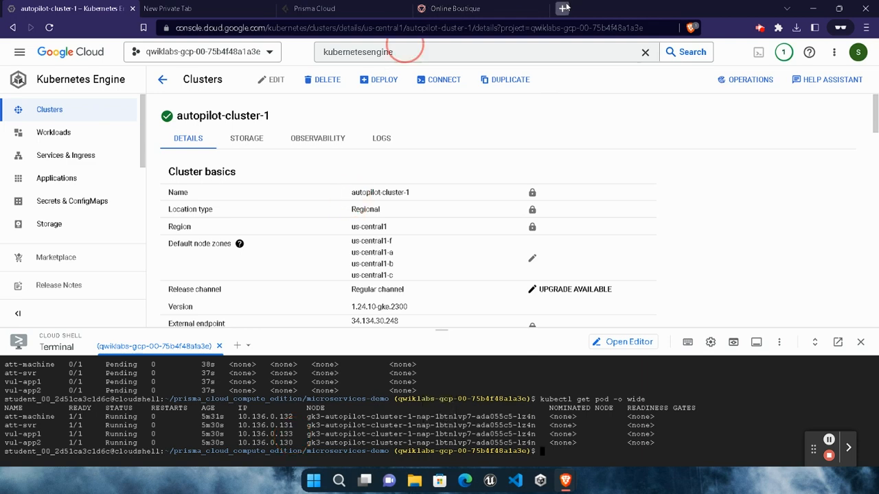
click(562, 9)
key(ctrl+v)
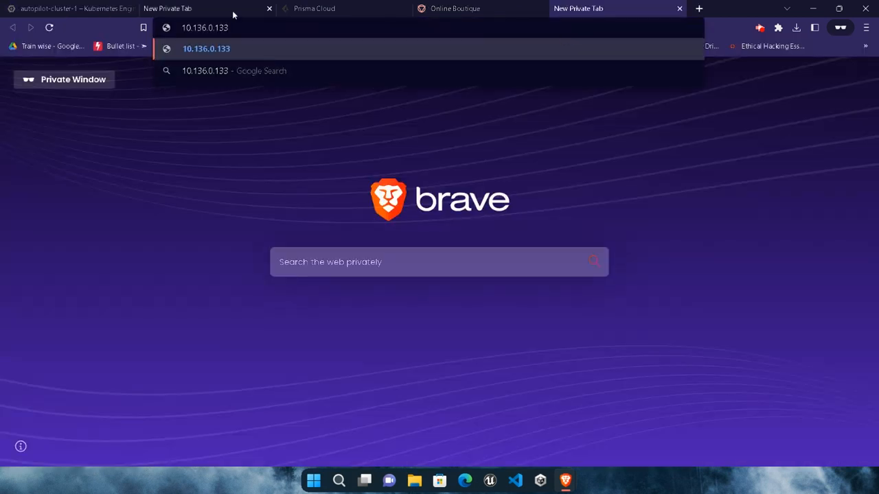
click(48, 6)
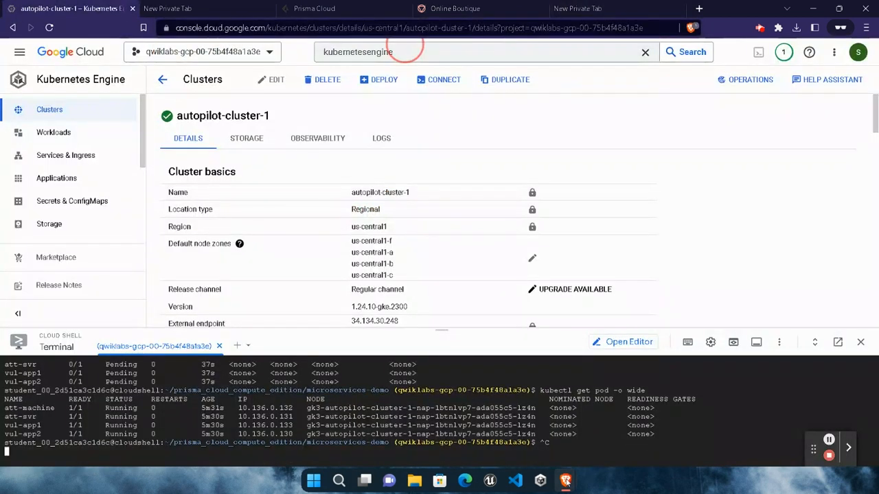
- Check the lab progress for Deploy Log4Shell Lab Components and go to the Task 9 Simulate the attack instructions
mouse_move(556, 479)
click(442, 420)
click(283, 416)
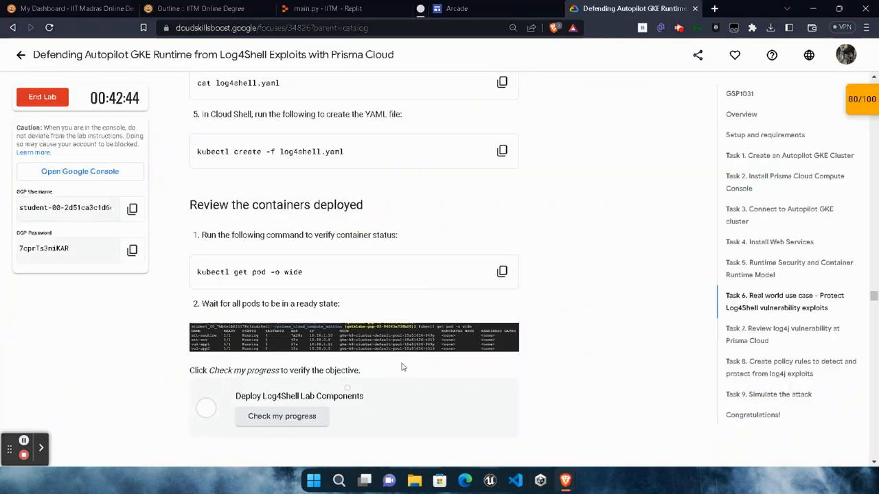
scroll(431, 354, down, 1)
scroll(215, 386, down, 1)
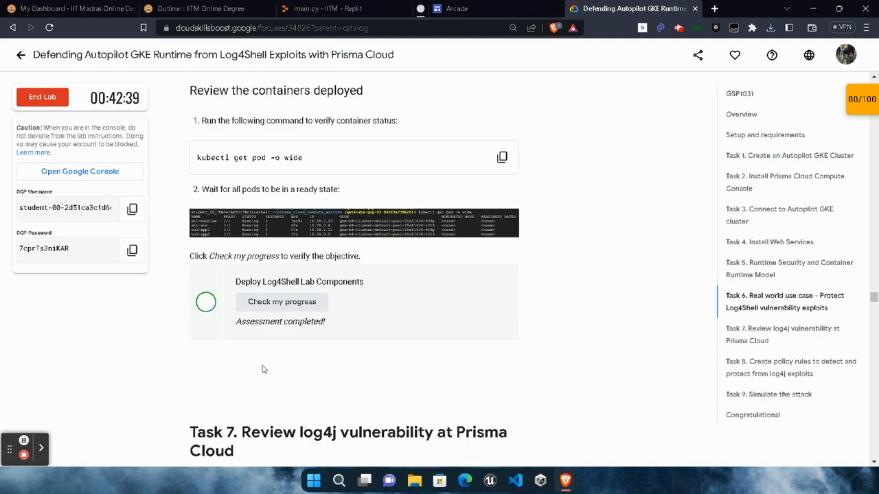
drag(236, 324, 384, 324)
click(381, 342)
click(753, 401)
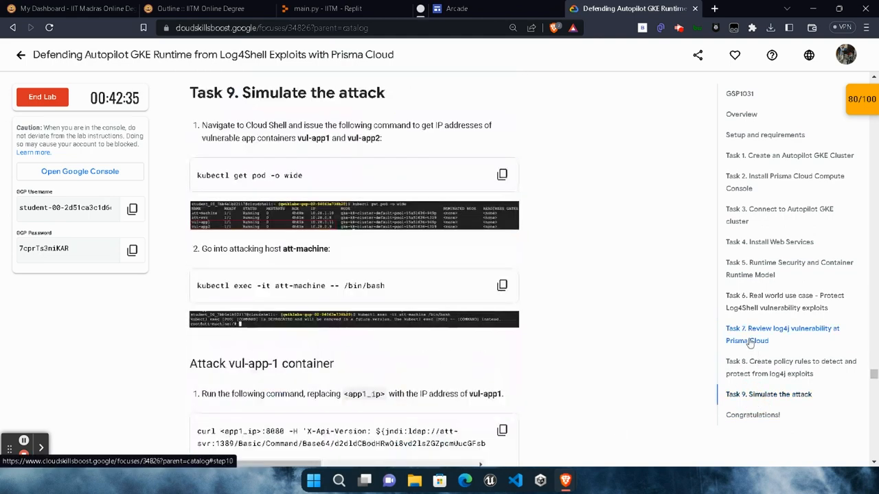
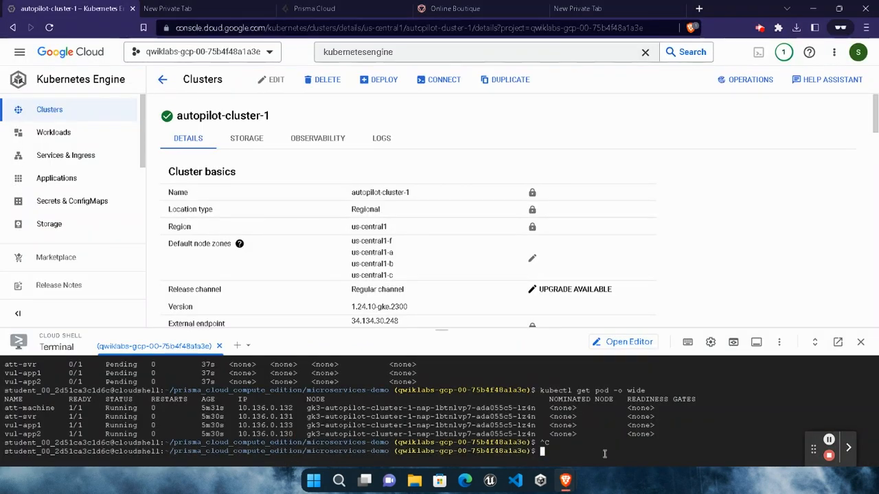
- Open a bash shell in the att-machine pod by running "kubectl exec -it att-machine -- /bin/bash" in Cloud Shell
text(kubectl exec -it att-machine -- /bin/bash)
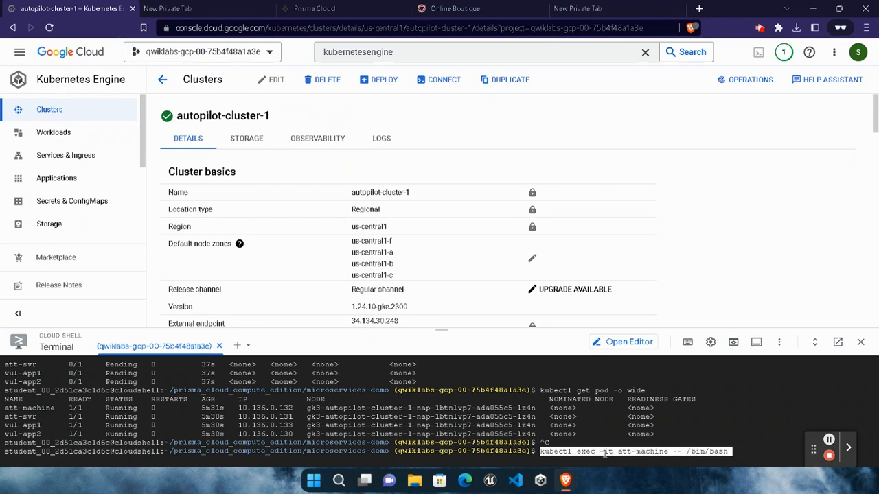
key(Return)
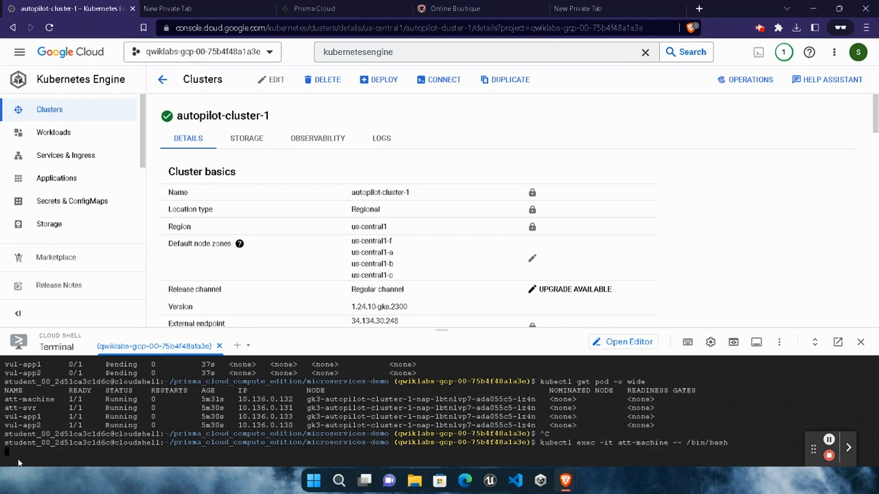
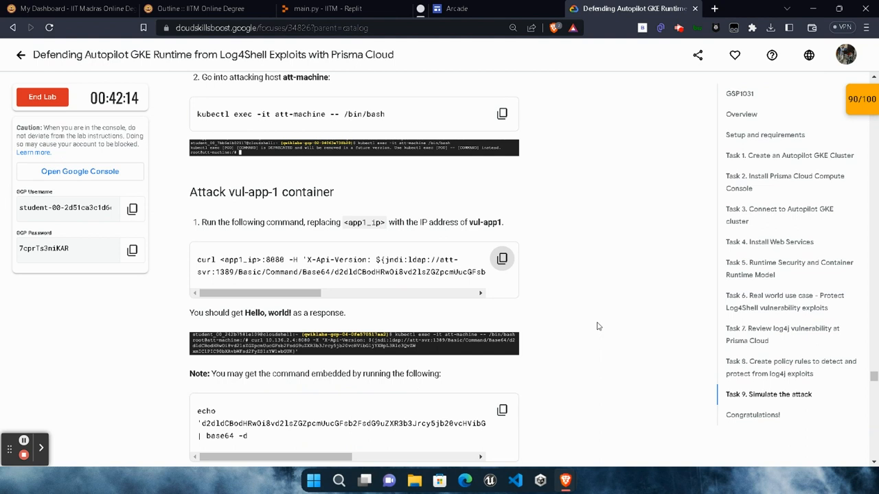
- Launch Notepad through the Windows Run dialog as a scratch space for the vul-app-1 attack command
key(super+r)
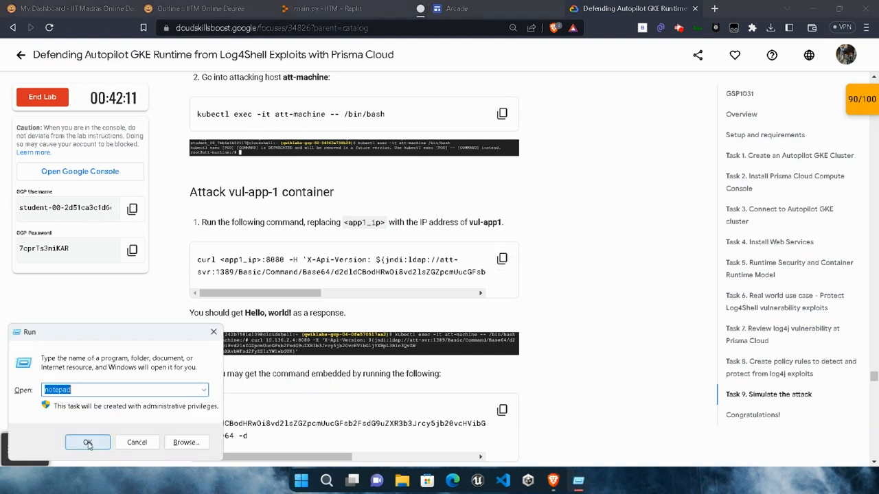
click(87, 442)
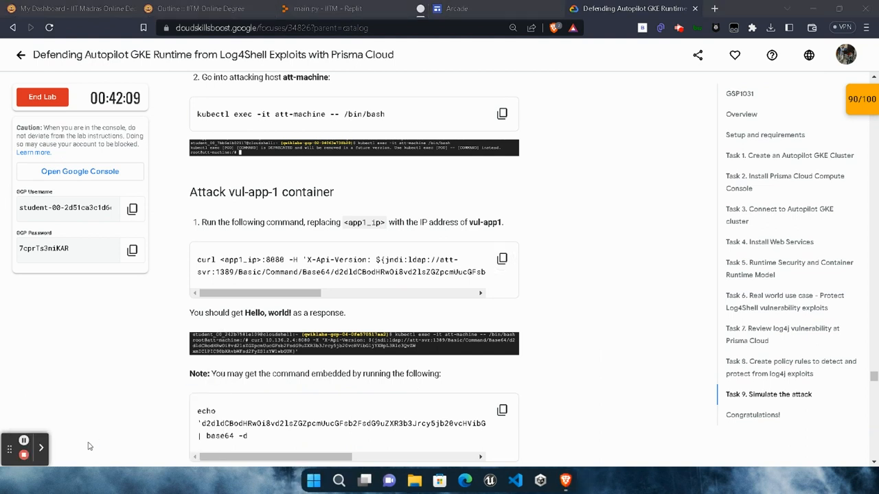
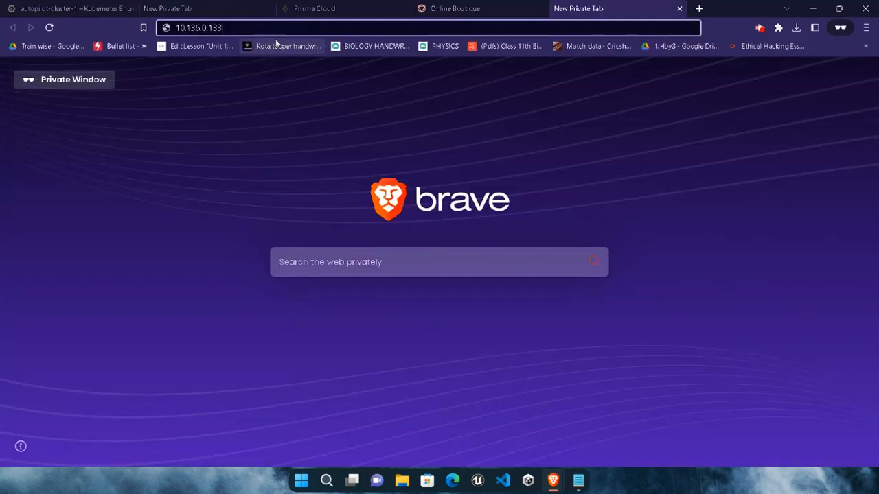
- Select the whole IP address 10.136.0.133 in the new private tab's address bar
click(300, 27)
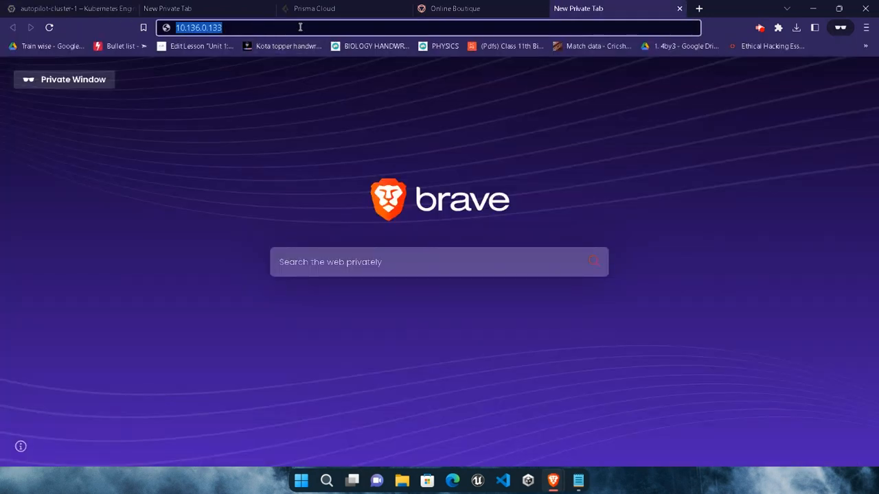
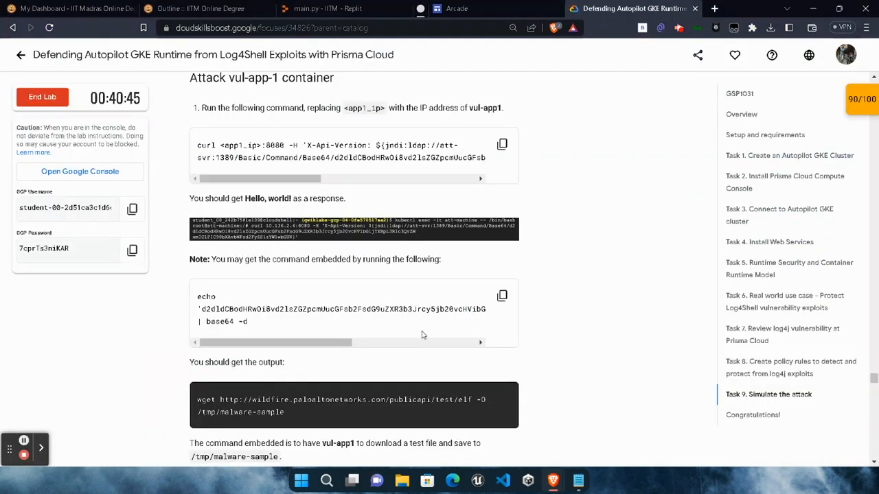
scroll(422, 335, down, 9)
scroll(495, 227, up, 2)
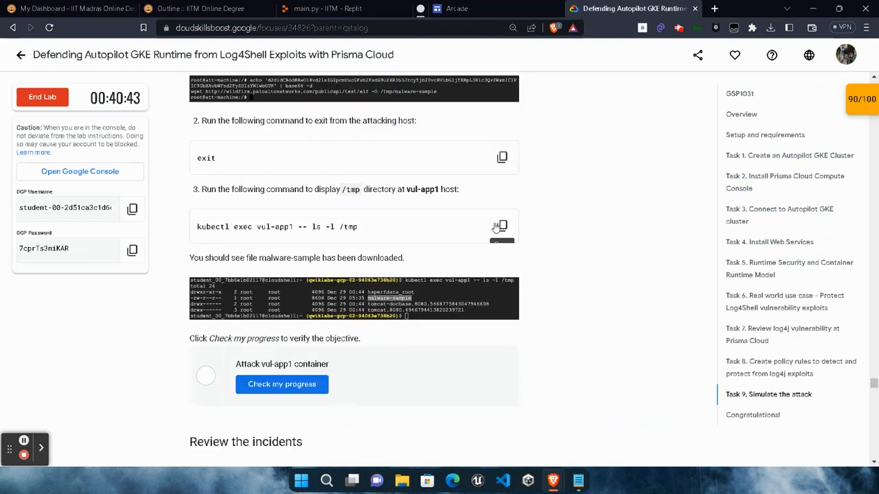
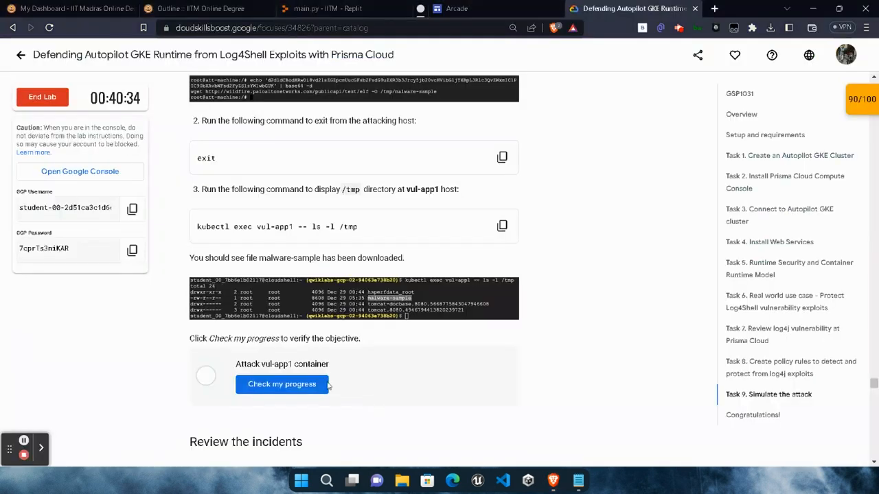
- Check the lab progress for the "Attack vul-app1 container" objective
click(298, 394)
scroll(454, 373, down, 2)
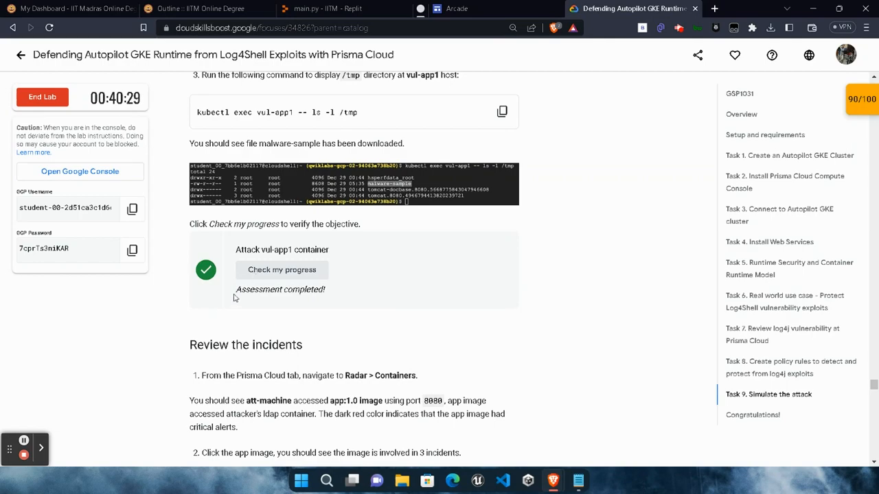
drag(234, 295, 374, 294)
click(400, 340)
- Look through the remaining Task 9 instructions, from the vul-app2 attack down to the Congratulations section
scroll(402, 345, down, 3)
scroll(320, 423, down, 15)
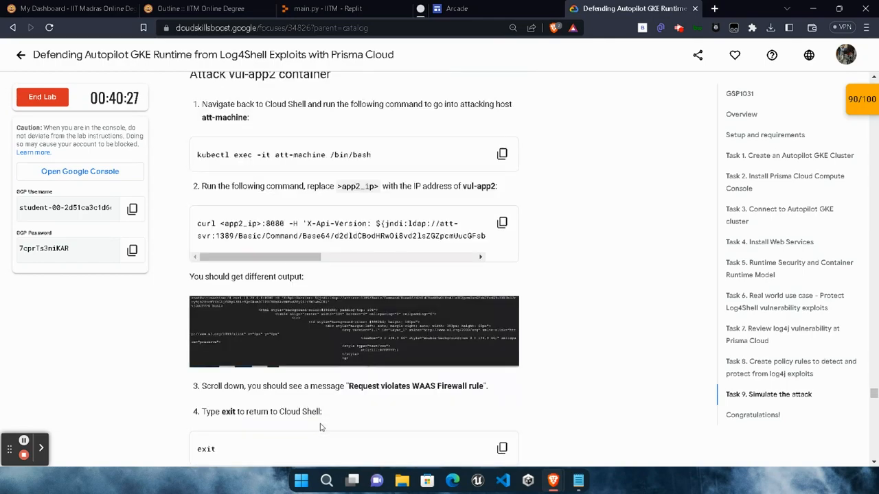
scroll(320, 424, down, 20)
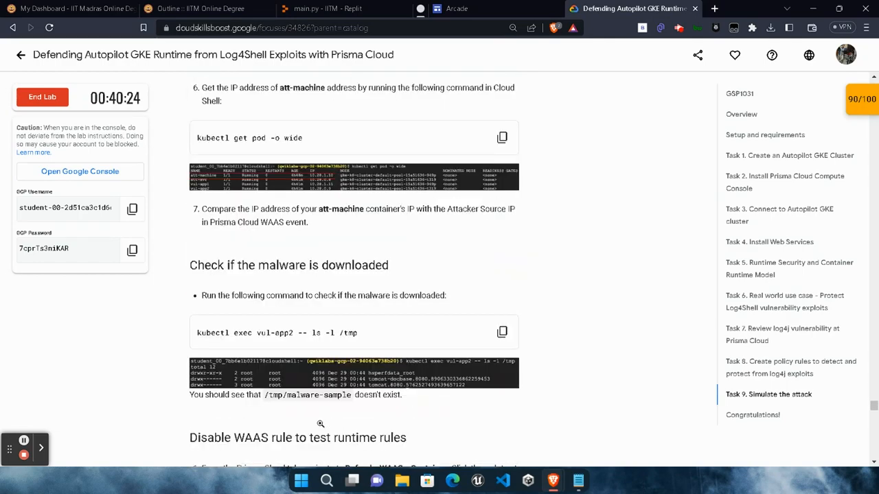
scroll(320, 423, down, 20)
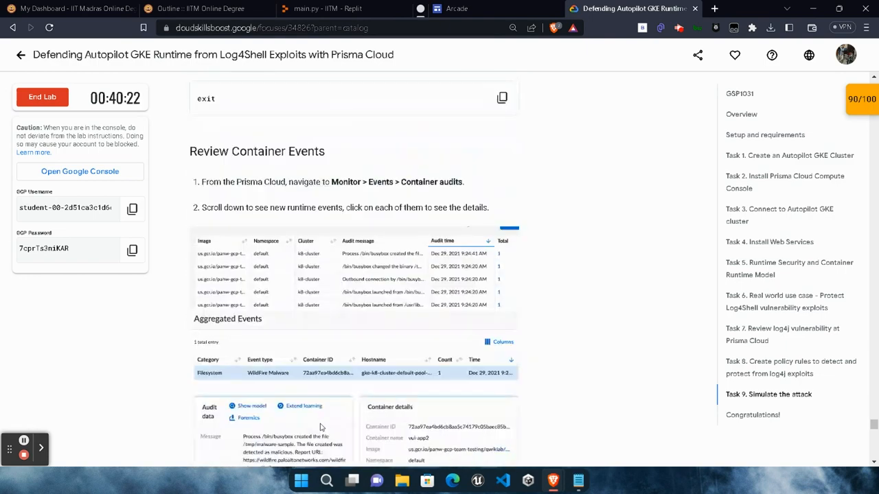
scroll(330, 393, down, 5)
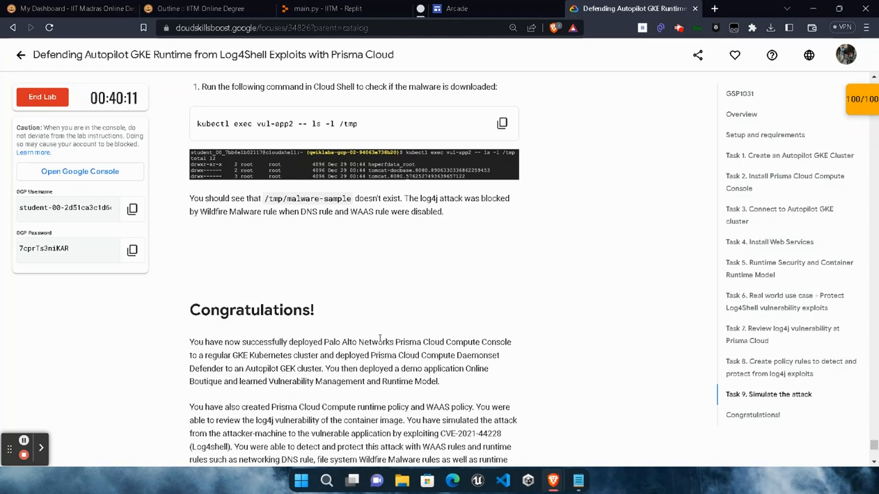
drag(193, 311, 375, 307)
click(375, 307)
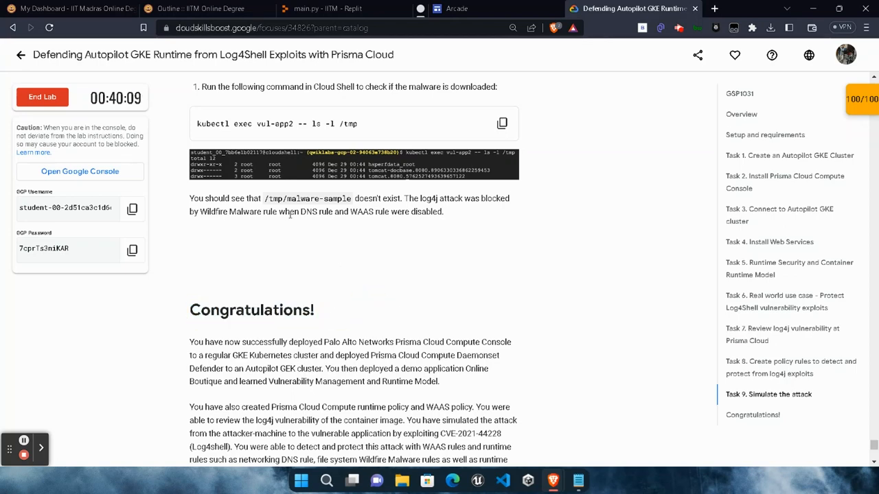
- End the lab, confirm ending it, and submit a five-star satisfaction rating without additional comments
click(42, 97)
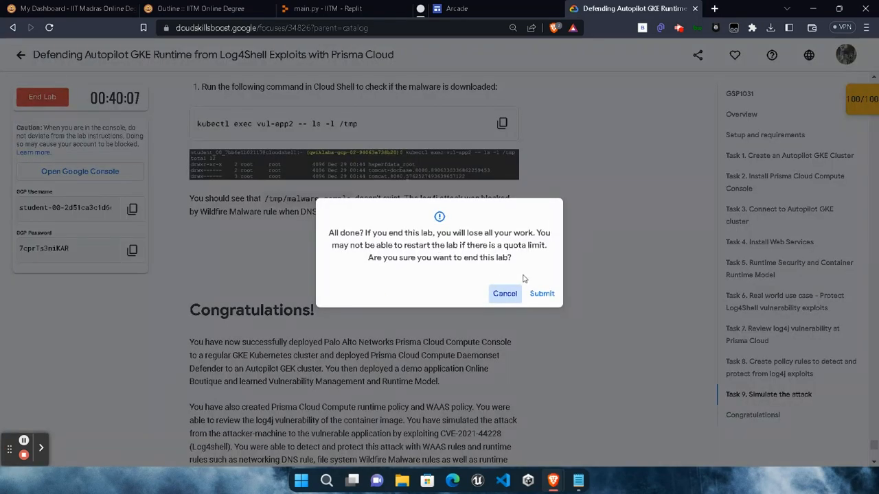
click(542, 293)
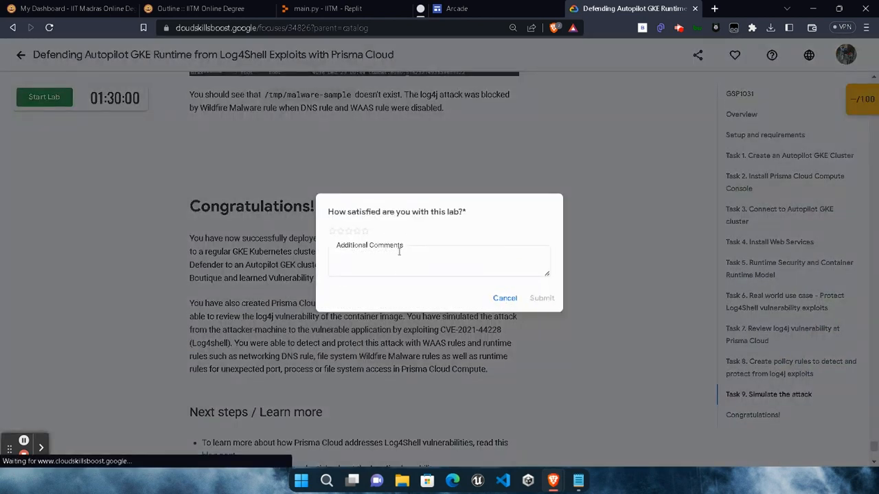
click(365, 232)
click(425, 262)
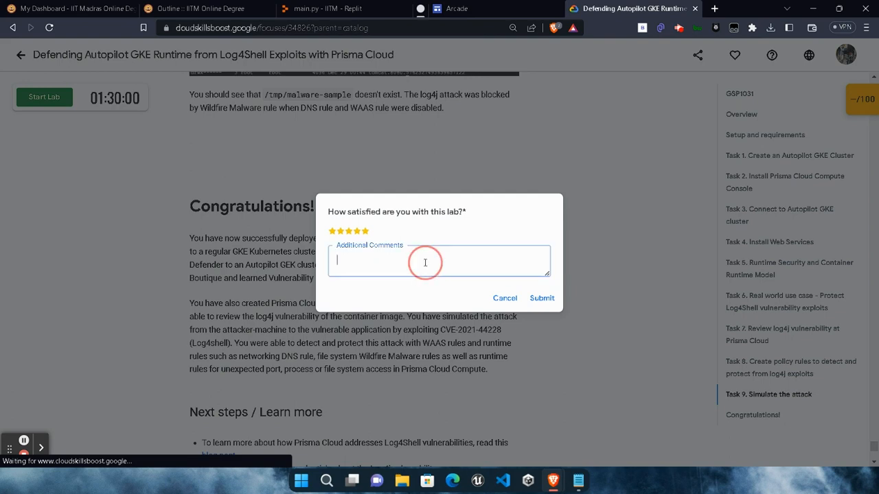
click(542, 298)
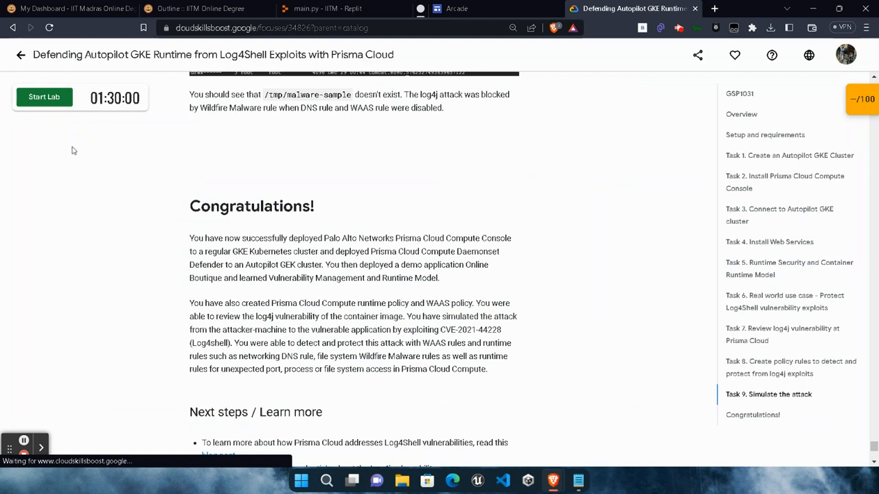
- Return to the Qwiklabs Trivia April 2023 quest page and look at the completion status of its labs
click(18, 55)
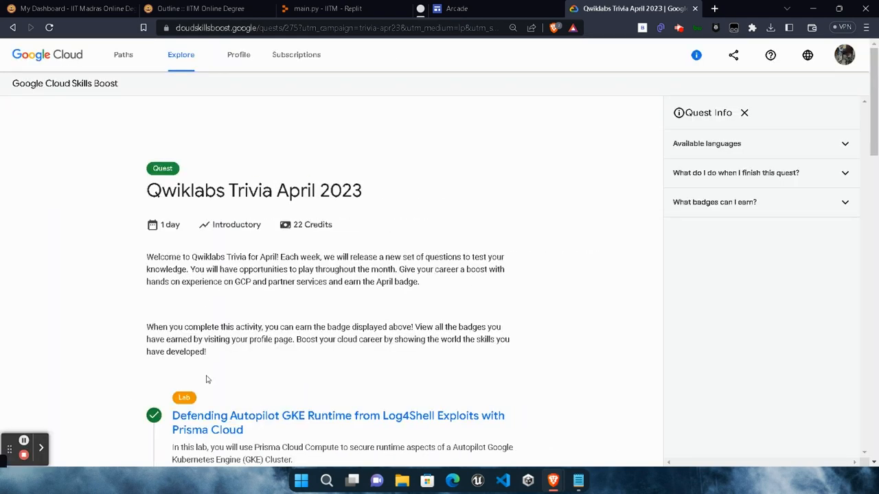
scroll(205, 378, down, 4)
scroll(217, 354, down, 3)
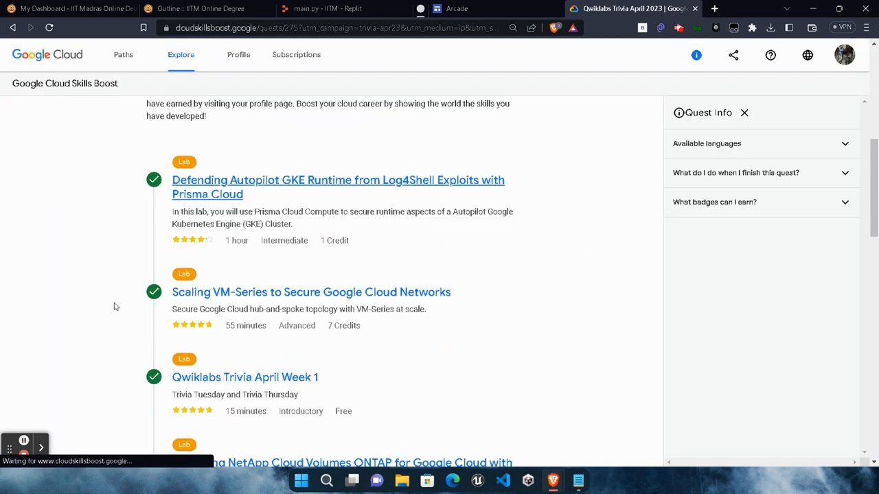